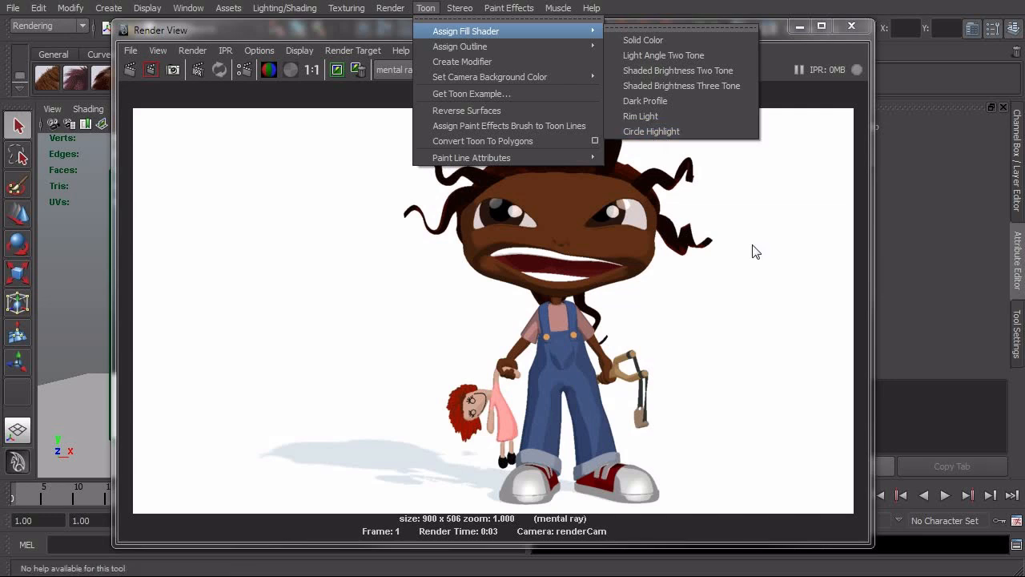
Select the character's pupil mesh and inspect its UV layout in the UV Texture Editor.
{"action": "left_click", "coordinate": [611, 219]}
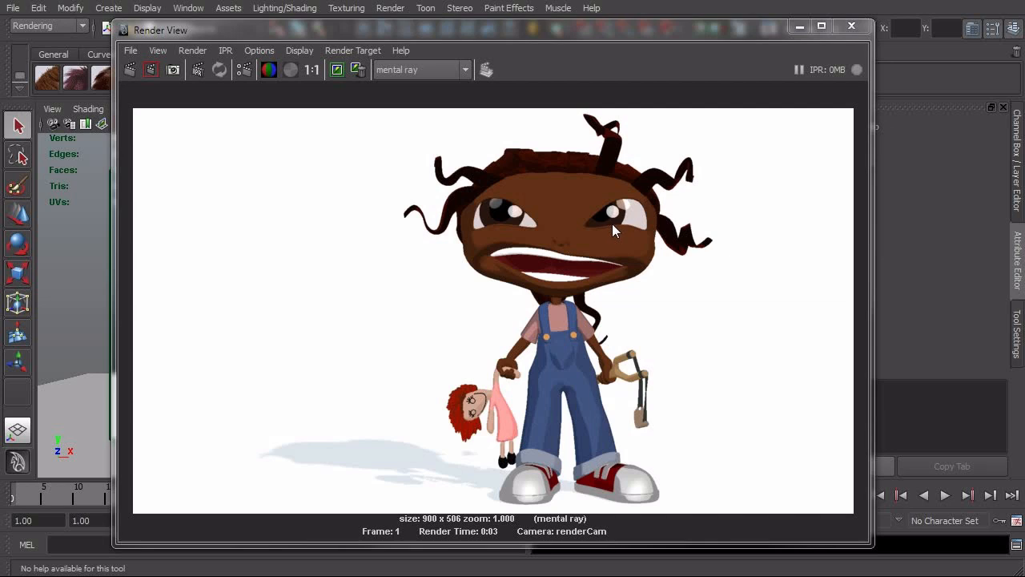
{"action": "left_click", "coordinate": [850, 26]}
{"action": "left_click", "coordinate": [435, 242]}
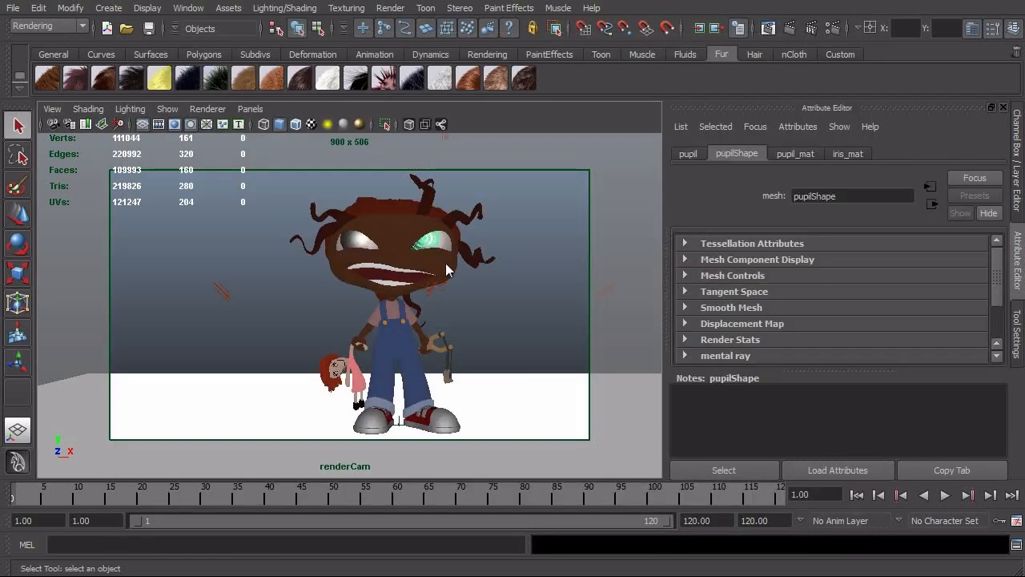
{"action": "left_click", "coordinate": [192, 8]}
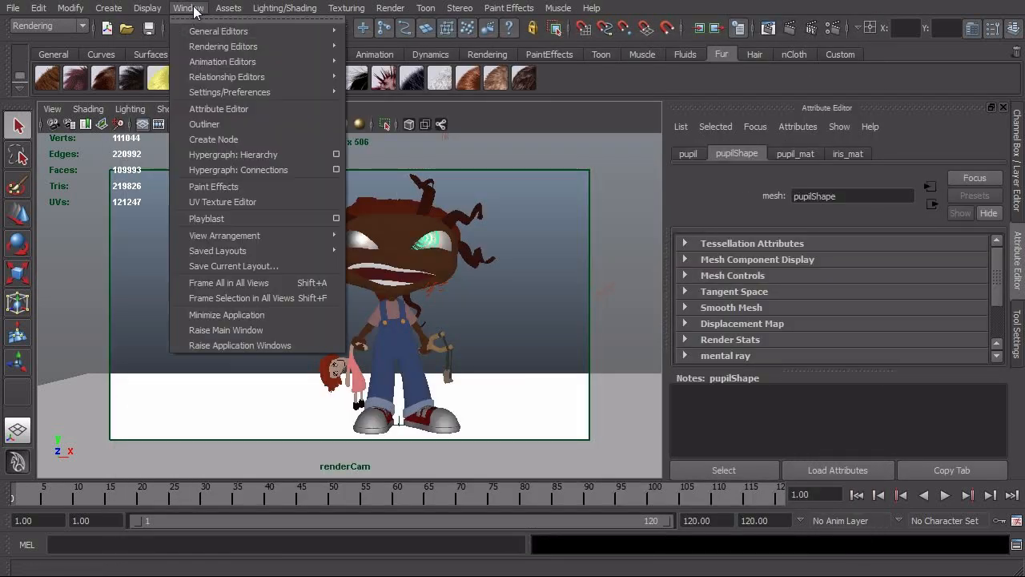
{"action": "left_click", "coordinate": [257, 201]}
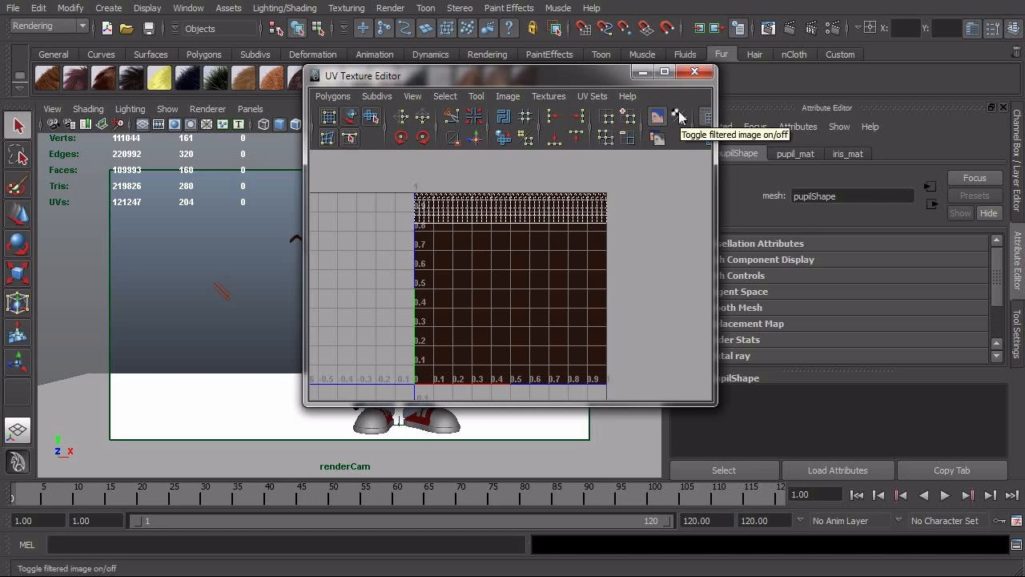
{"action": "left_click", "coordinate": [705, 77]}
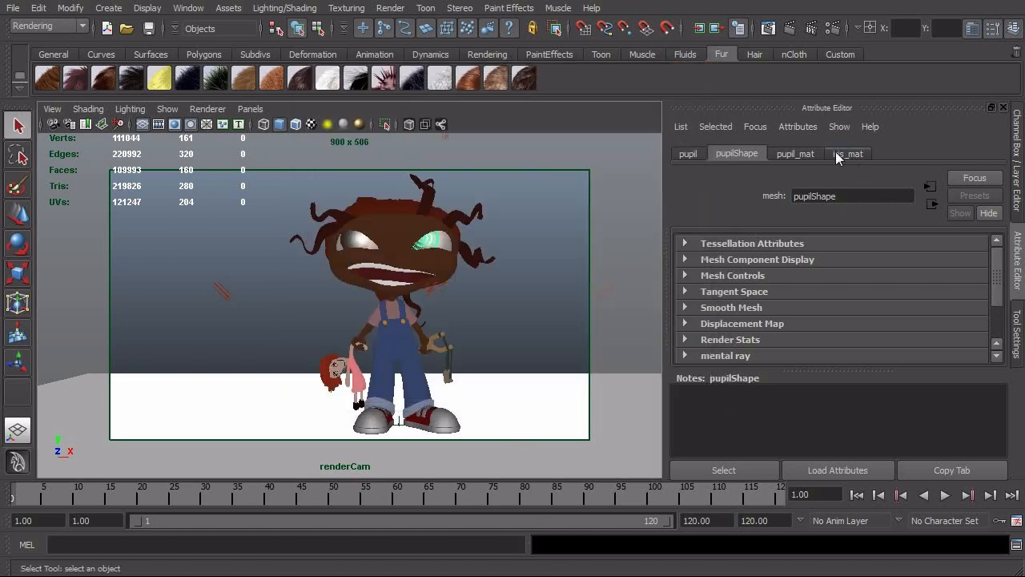
Map a Ramp texture to the selected color of the pupil_mat ramp shader and render the frame to check the eyes.
{"action": "left_click", "coordinate": [795, 153]}
{"action": "left_click_drag", "start_coordinate": [848, 370], "coordinate": [871, 459]}
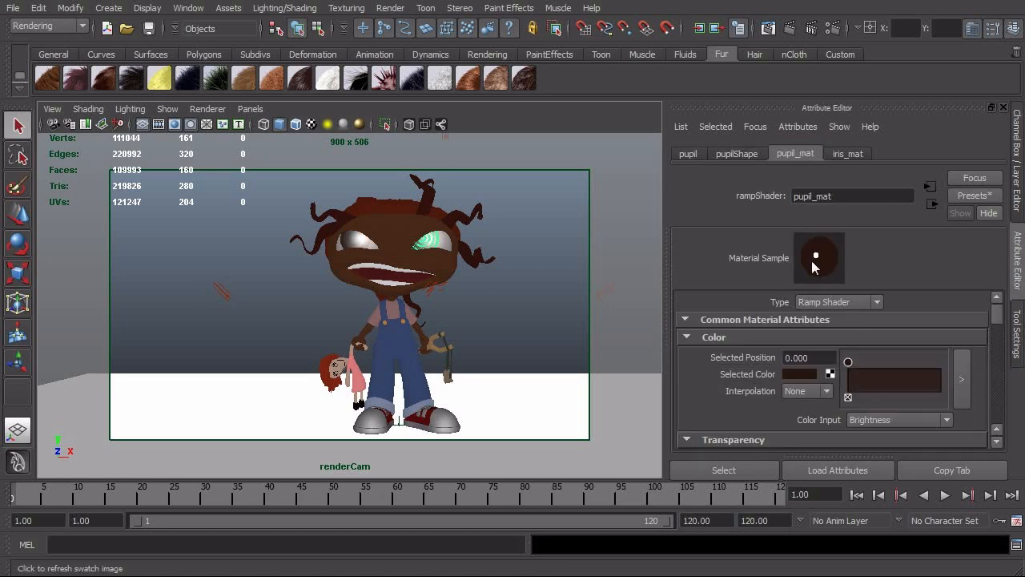
{"action": "mouse_move", "coordinate": [996, 317]}
{"action": "left_mouse_down"}
{"action": "mouse_move", "coordinate": [995, 389]}
{"action": "mouse_move", "coordinate": [1002, 317]}
{"action": "left_mouse_up"}
{"action": "left_click", "coordinate": [830, 374]}
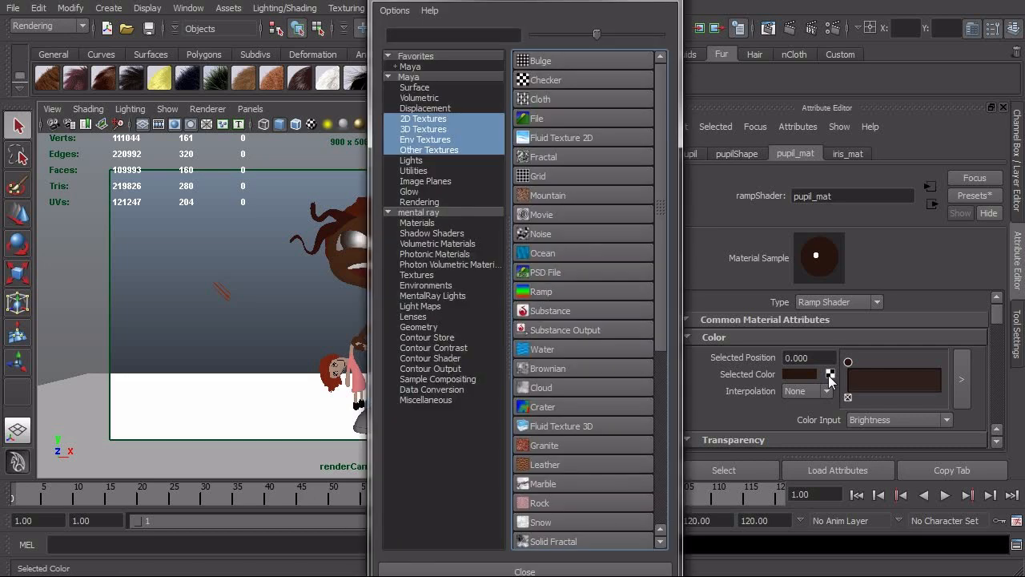
{"action": "left_click", "coordinate": [541, 291]}
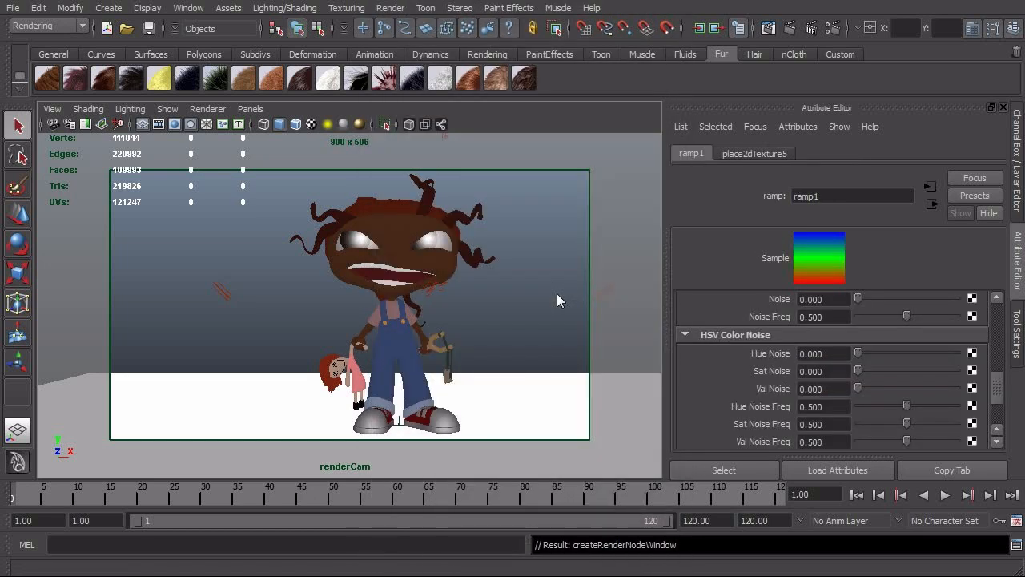
{"action": "left_click", "coordinate": [790, 31]}
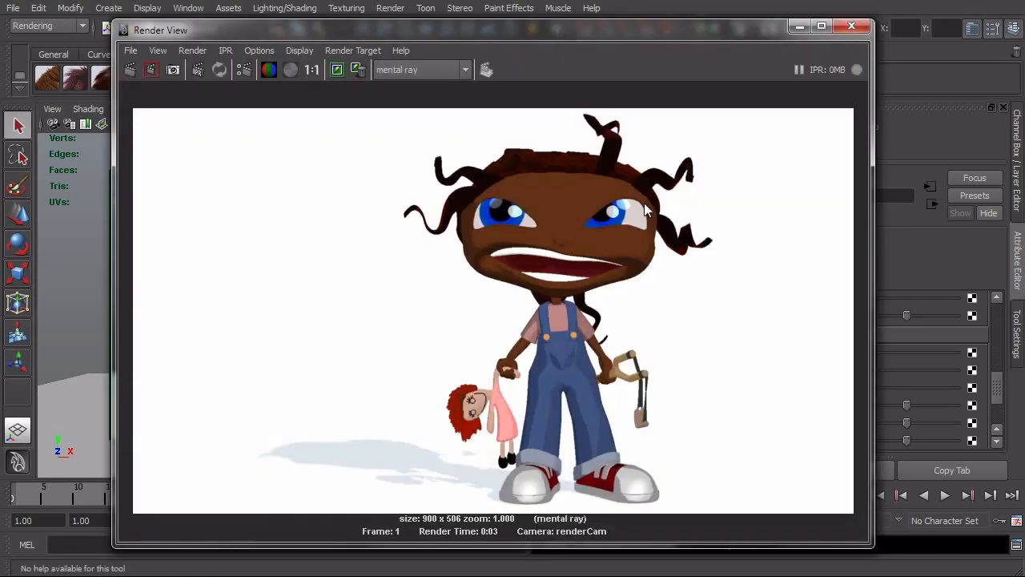
{"action": "left_click", "coordinate": [852, 26]}
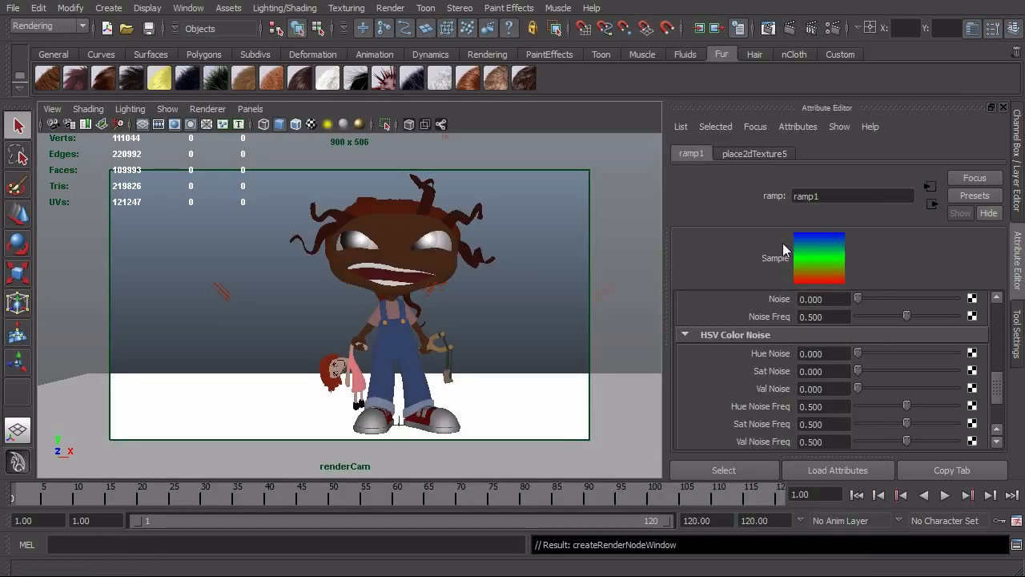
Try the U Ramp type on the eye ramp texture and render the frame.
{"action": "left_click_drag", "start_coordinate": [1000, 383], "coordinate": [1000, 316]}
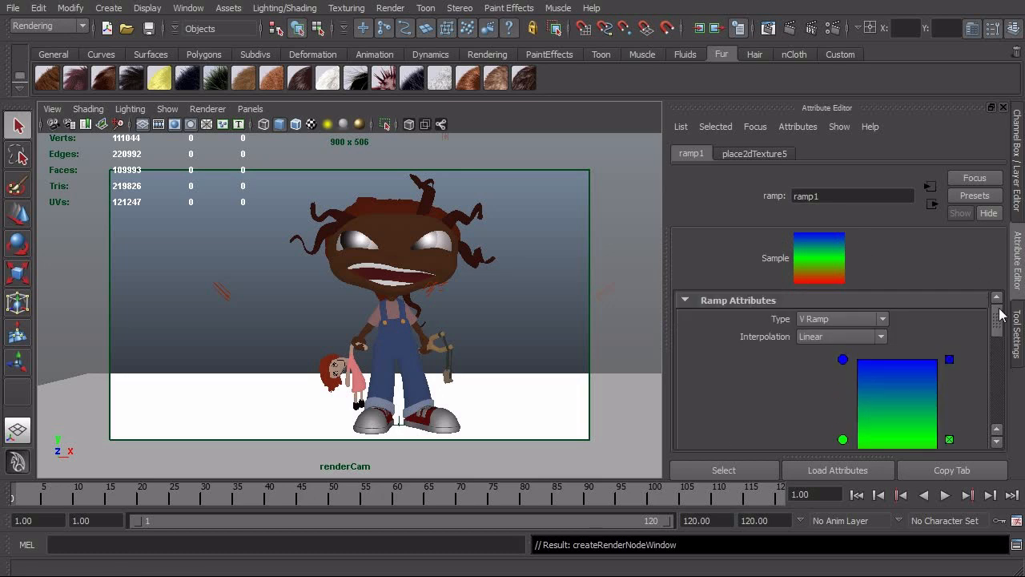
{"action": "left_click", "coordinate": [817, 321]}
{"action": "left_click", "coordinate": [835, 343]}
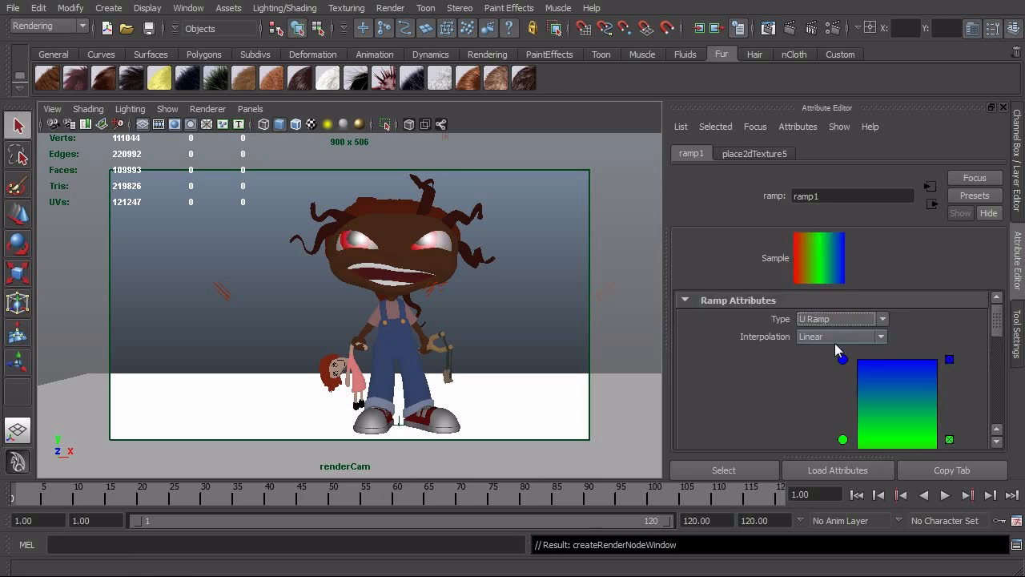
{"action": "left_click", "coordinate": [792, 33]}
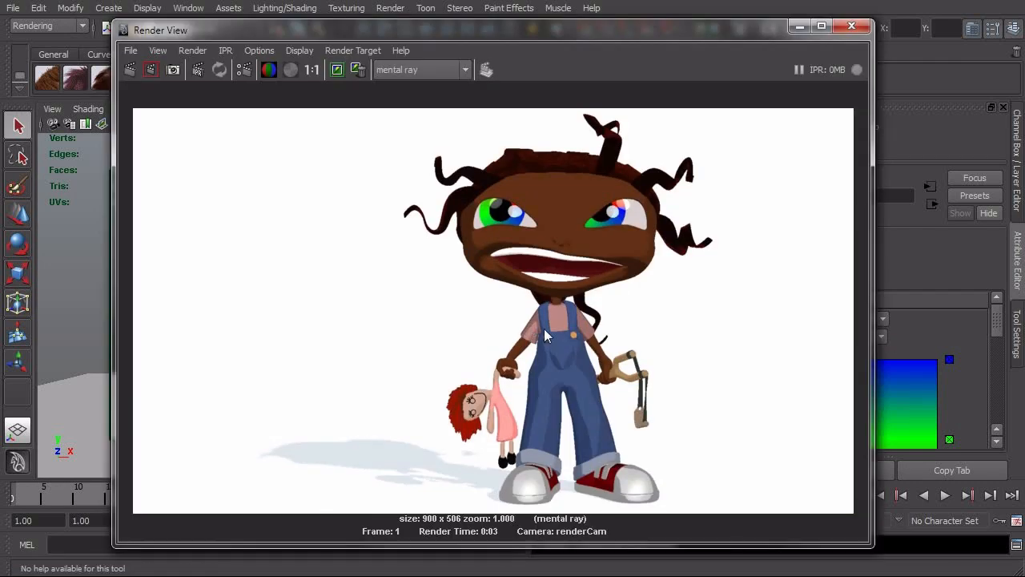
{"action": "left_click", "coordinate": [851, 26]}
Set the ramp type to V Ramp and remove the blue and green color entries.
{"action": "left_click", "coordinate": [881, 319]}
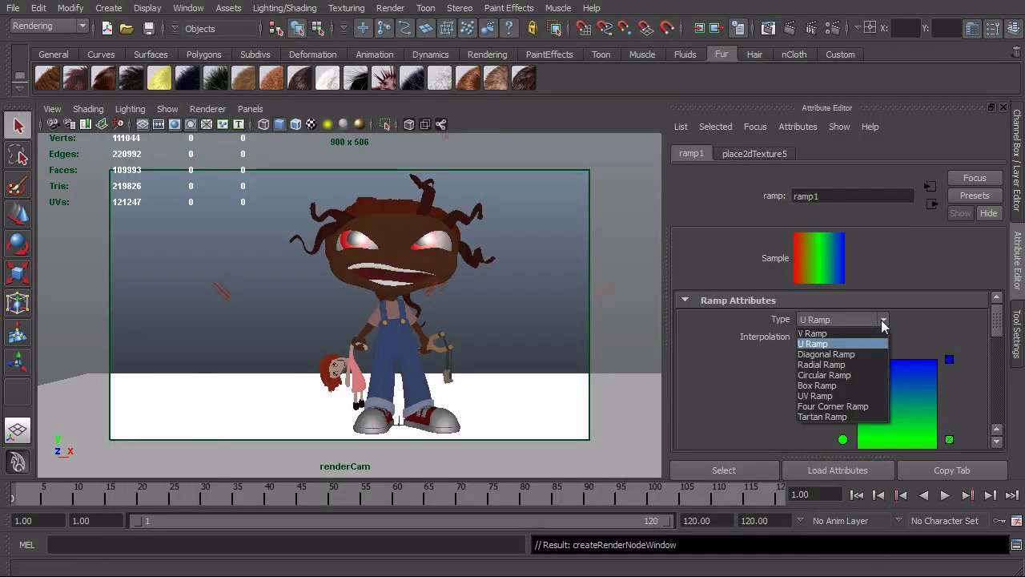
{"action": "left_click", "coordinate": [870, 341]}
{"action": "left_click", "coordinate": [950, 360]}
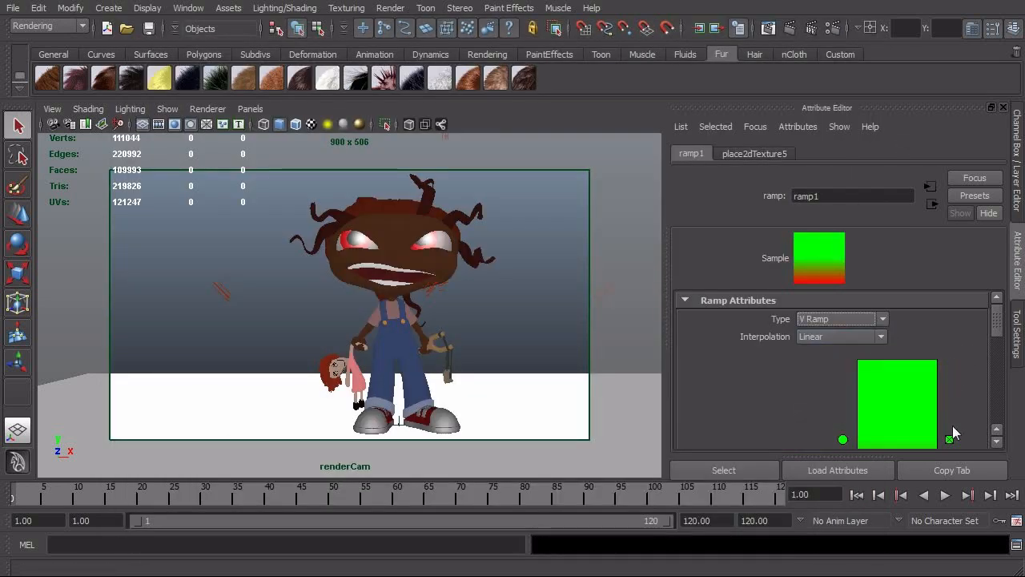
{"action": "left_click", "coordinate": [950, 439]}
Change the ramp's remaining red color entry to the dark brown stored in the color history.
{"action": "left_click_drag", "start_coordinate": [997, 335], "coordinate": [998, 357]}
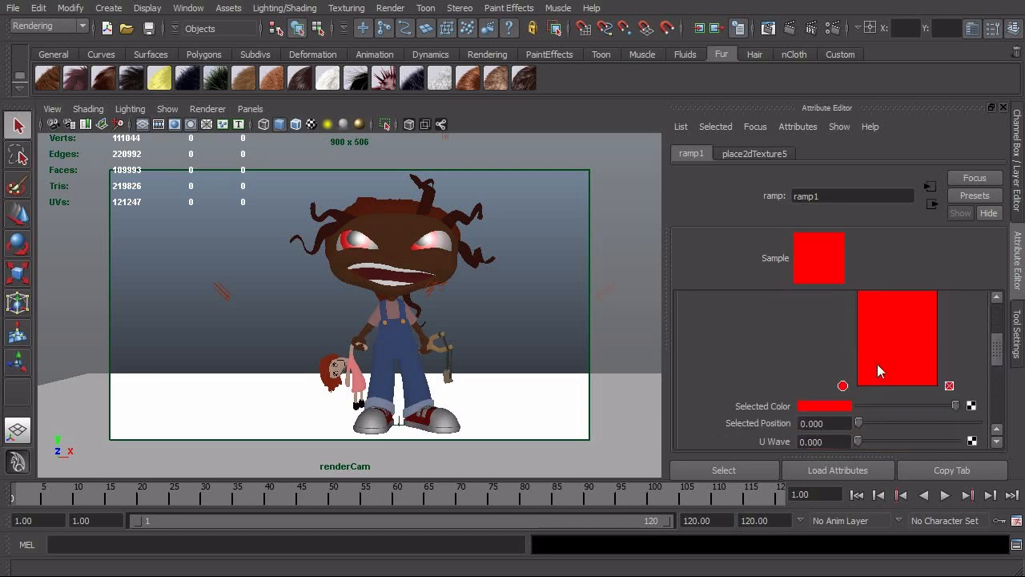
{"action": "left_click", "coordinate": [840, 423]}
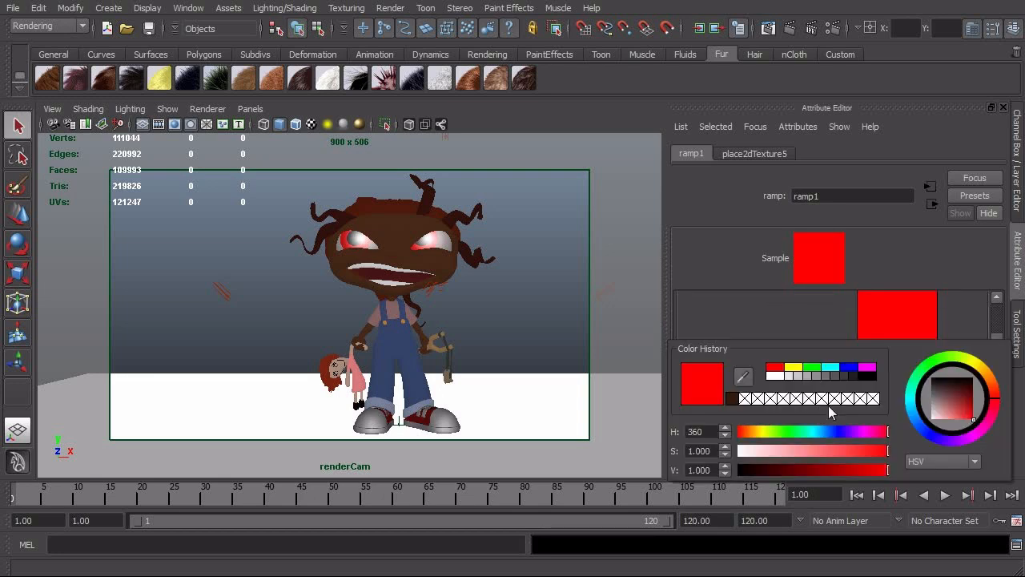
{"action": "left_click", "coordinate": [730, 401]}
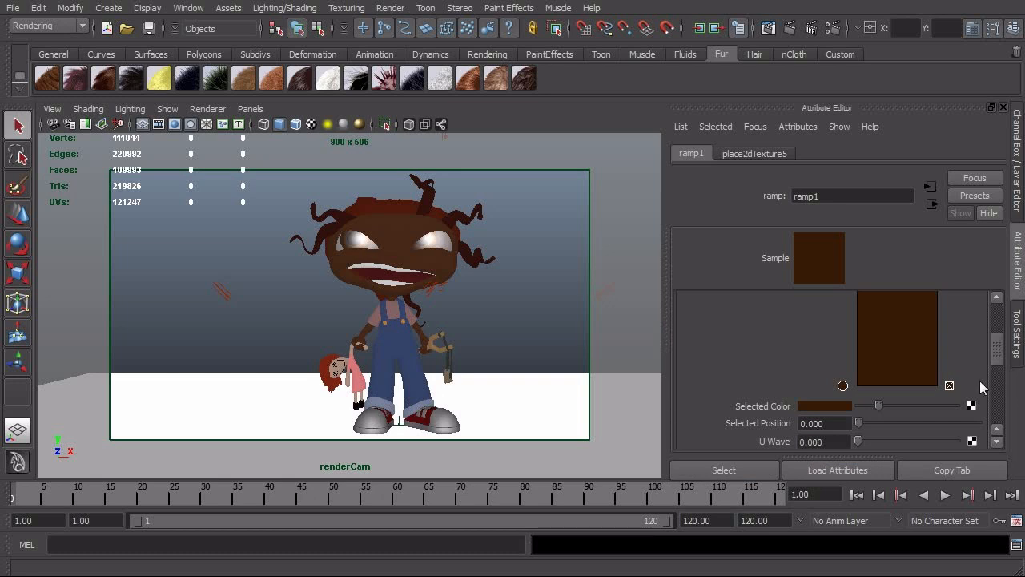
Set the ramp's Hue Noise to about 0.041, Sat Noise to about 0.789 and Val Noise to about 0.106.
{"action": "left_click_drag", "start_coordinate": [998, 357], "coordinate": [999, 388]}
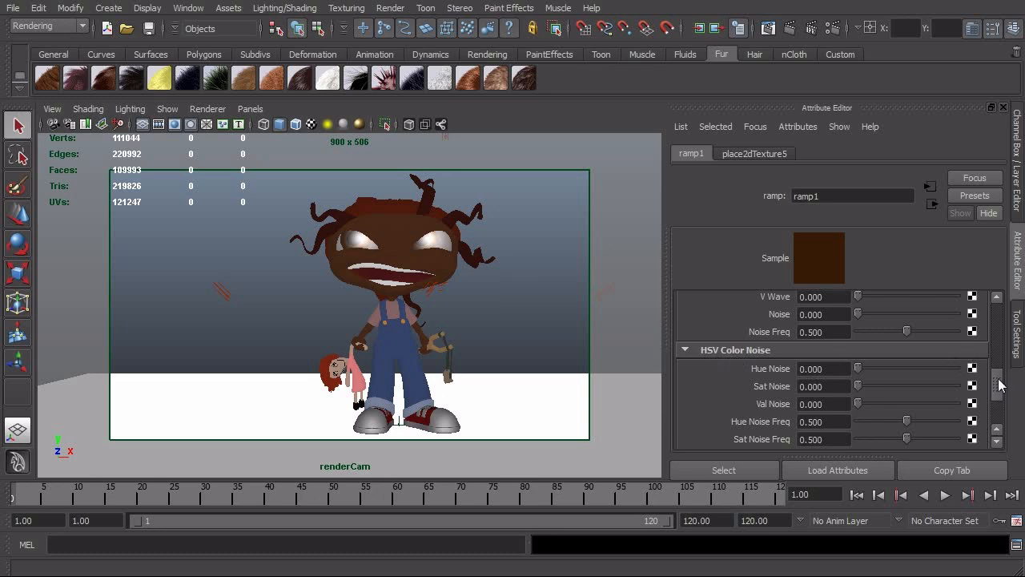
{"action": "scroll", "coordinate": [921, 359], "scroll_direction": "down", "scroll_amount": 1}
{"action": "left_click_drag", "start_coordinate": [858, 352], "coordinate": [935, 375]}
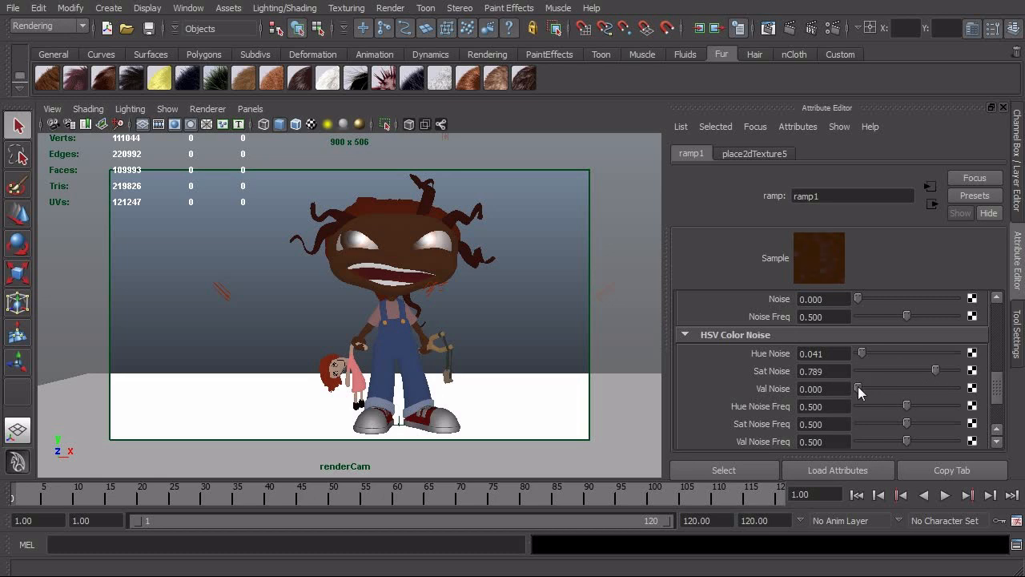
{"action": "left_click_drag", "start_coordinate": [859, 386], "coordinate": [868, 384]}
{"action": "left_click", "coordinate": [842, 233]}
Set Hue Noise Freq to about 0.789, Sat Noise Freq to 1.3 and Val Noise Freq to 2.1, and render the frame.
{"action": "left_click_drag", "start_coordinate": [910, 406], "coordinate": [936, 404]}
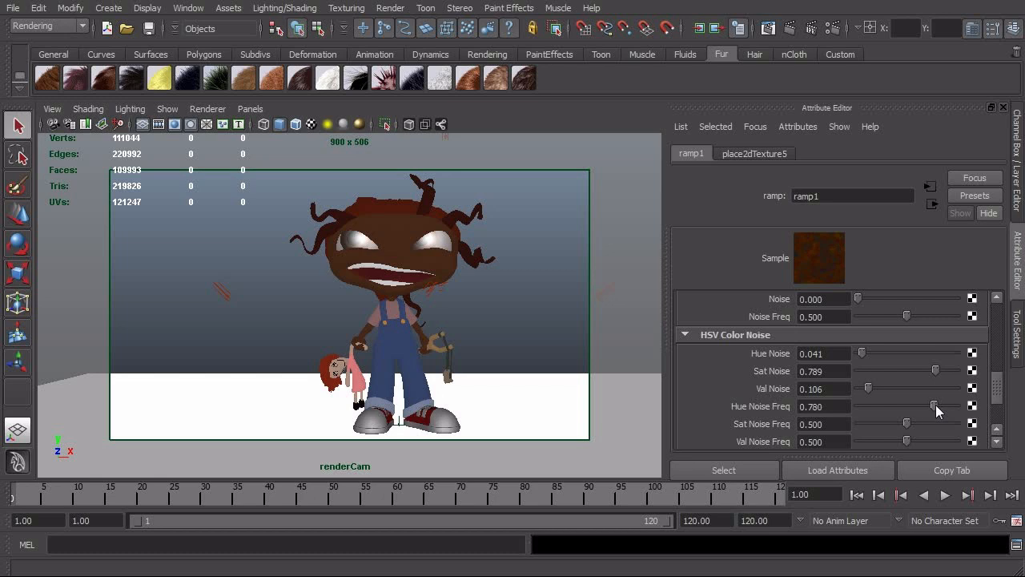
{"action": "left_click", "coordinate": [843, 429]}
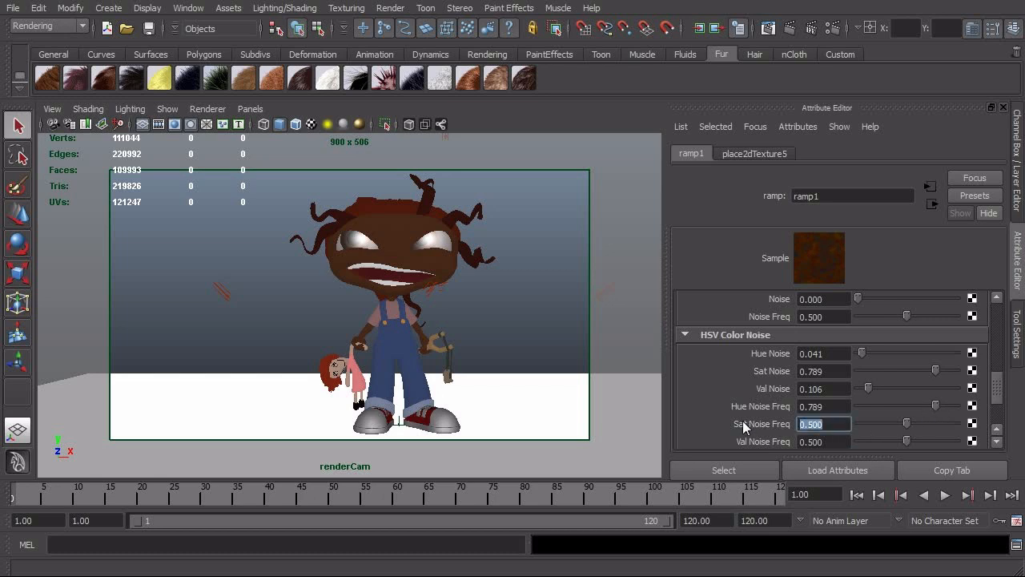
{"action": "type", "text": "1.300"}
{"action": "double_click", "coordinate": [833, 445]}
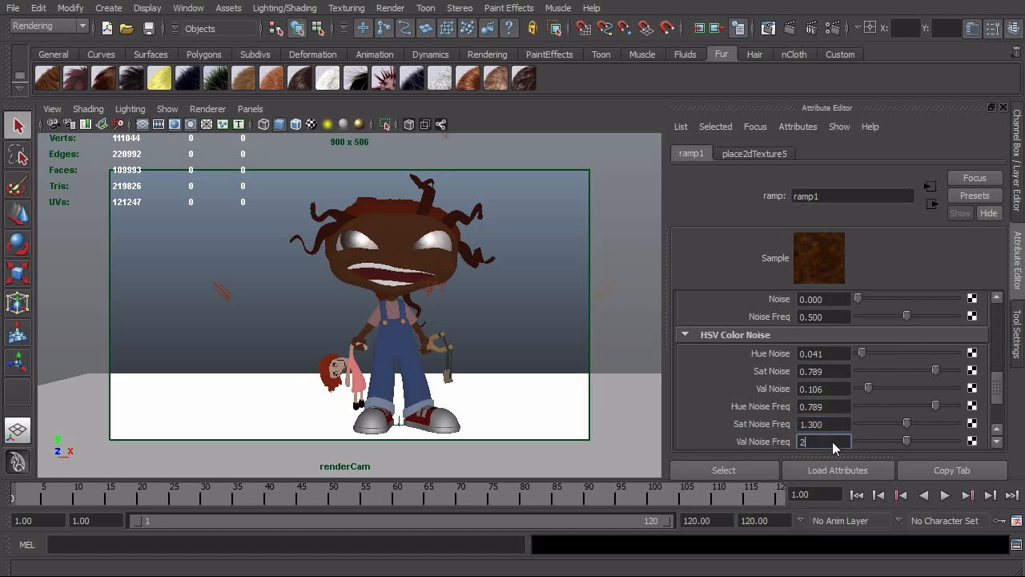
{"action": "key", "text": "Return"}
{"action": "left_click", "coordinate": [790, 29]}
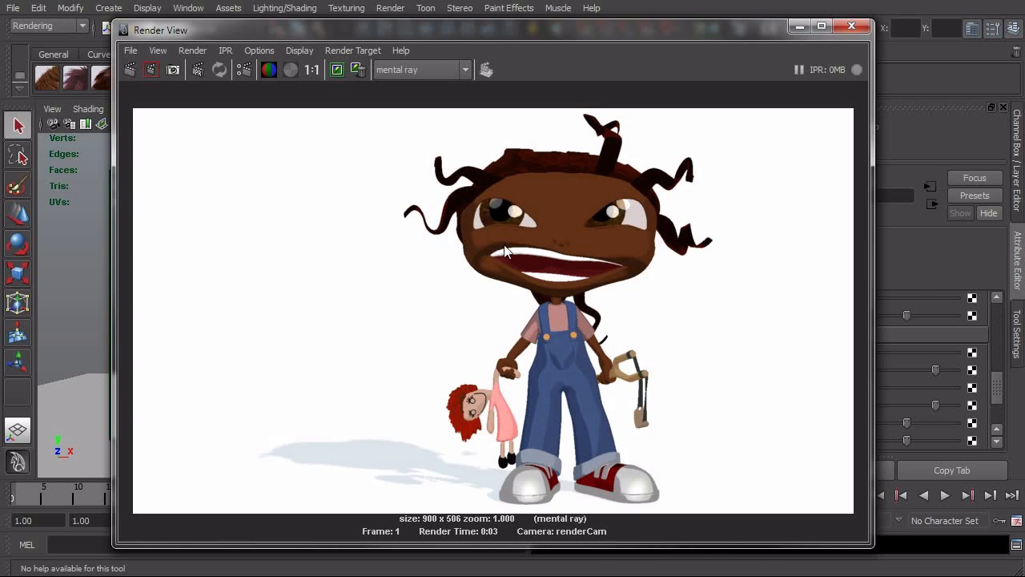
{"action": "left_click", "coordinate": [799, 29]}
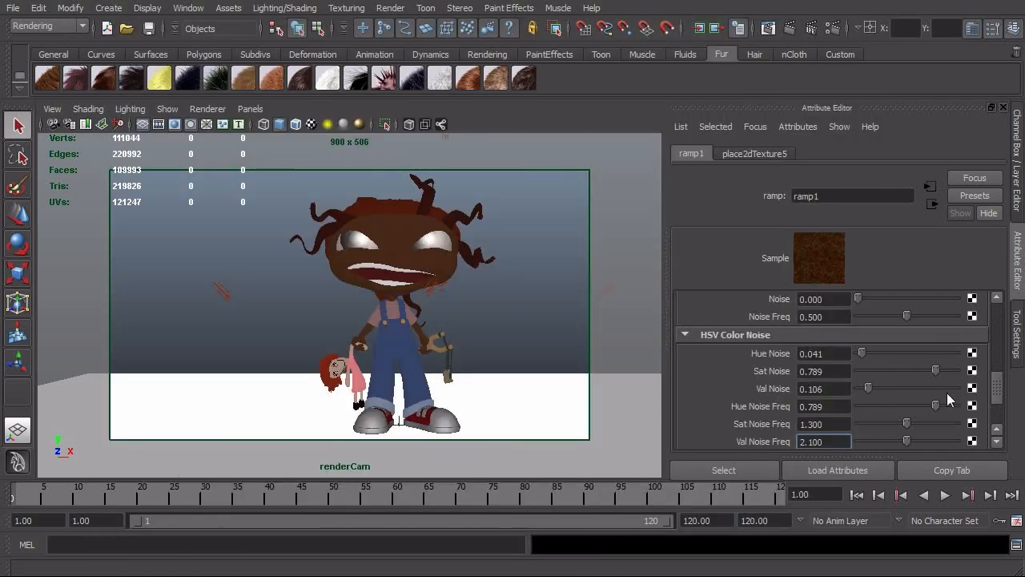
Raise the ramp's Val Noise to about 0.252 and render the frame.
{"action": "left_click_drag", "start_coordinate": [872, 387], "coordinate": [883, 384]}
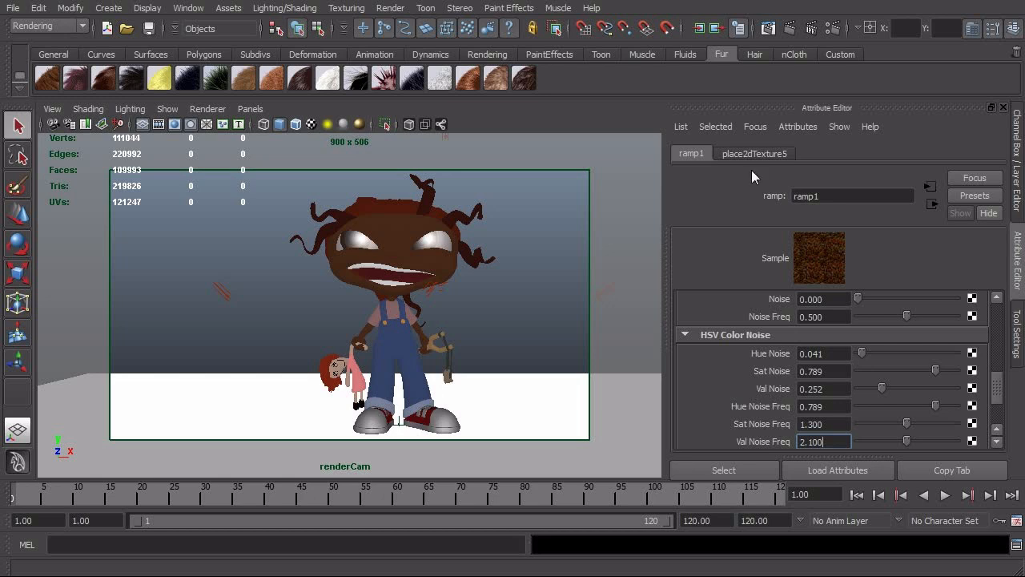
{"action": "left_click", "coordinate": [768, 28]}
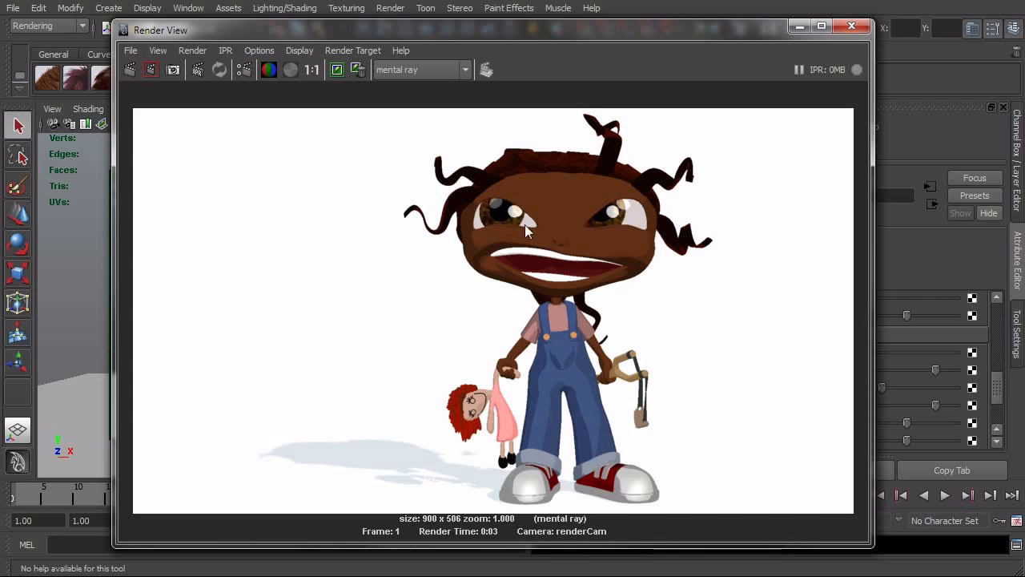
{"action": "left_click", "coordinate": [800, 28]}
Set Val Noise Freq to 2.5, Val Noise to about 0.138 and Hue Noise to about 0.033, and render the frame.
{"action": "left_click", "coordinate": [835, 440]}
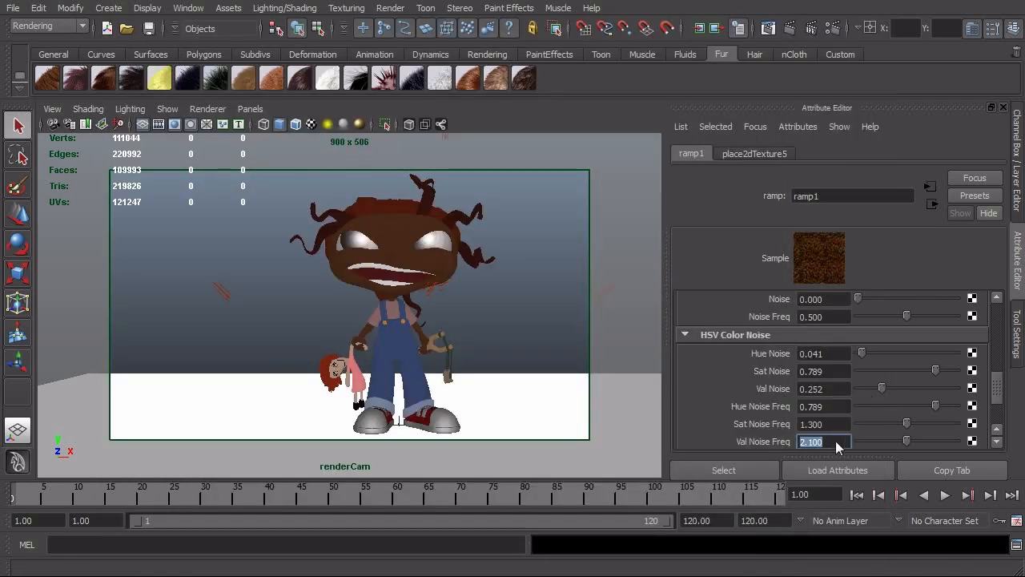
{"action": "type", "text": "2.5"}
{"action": "key", "text": "Return"}
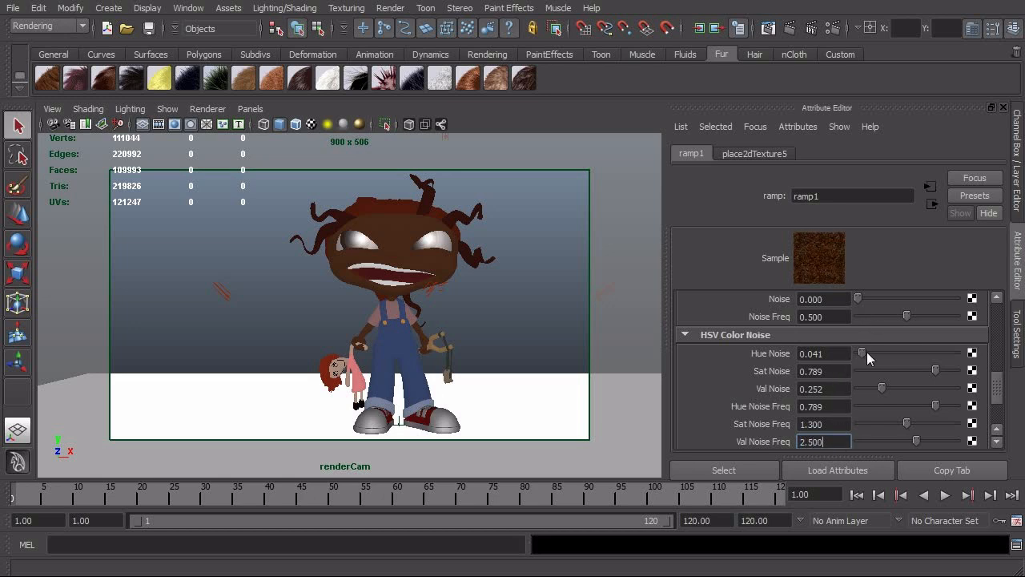
{"action": "left_click_drag", "start_coordinate": [882, 388], "coordinate": [872, 390]}
{"action": "left_click_drag", "start_coordinate": [861, 352], "coordinate": [863, 355]}
{"action": "left_click", "coordinate": [790, 28]}
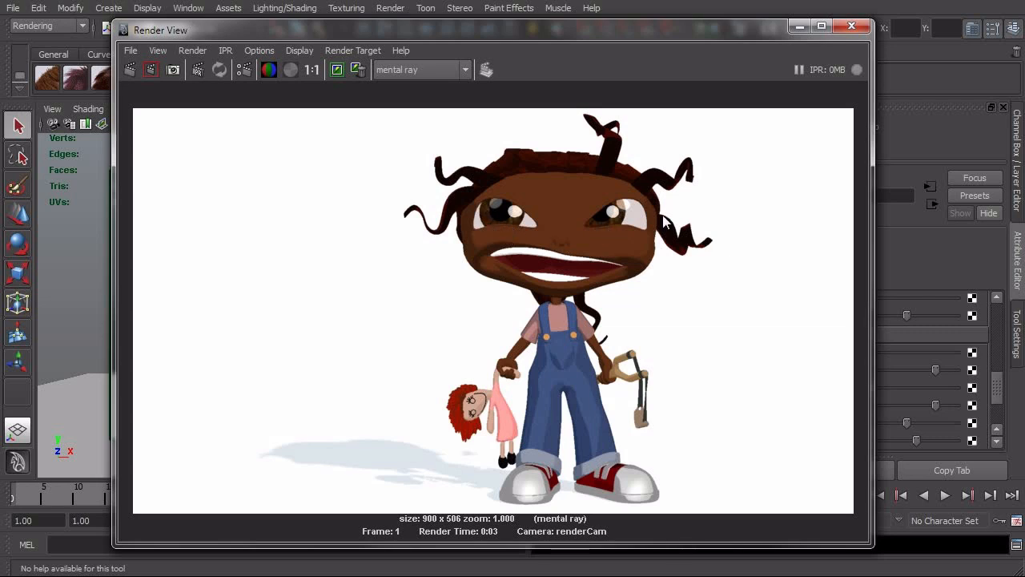
{"action": "left_click", "coordinate": [853, 27]}
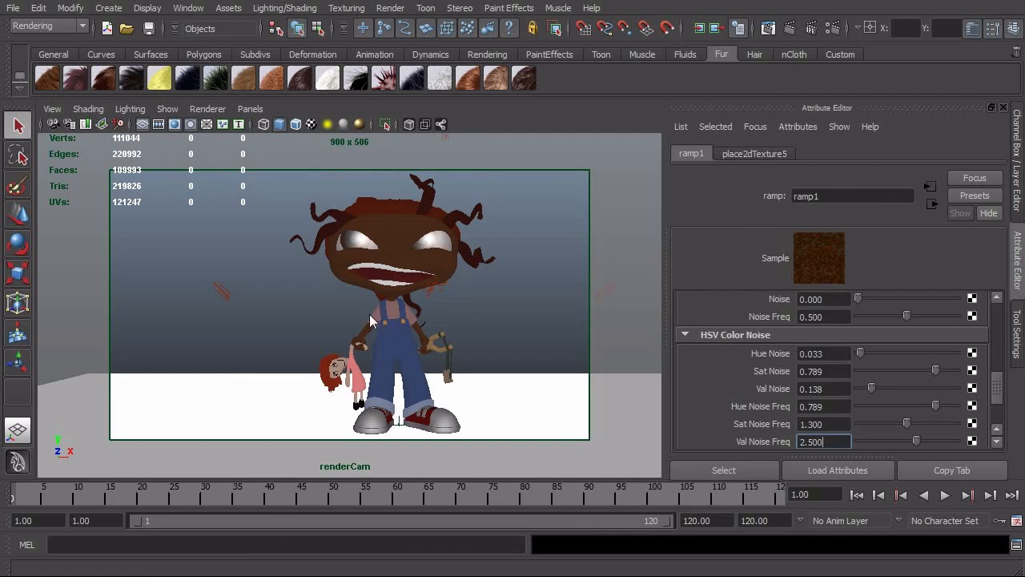
Select the character's shirt and inspect its UV layout in the UV Texture Editor.
{"action": "left_click", "coordinate": [369, 314]}
{"action": "left_click", "coordinate": [189, 8]}
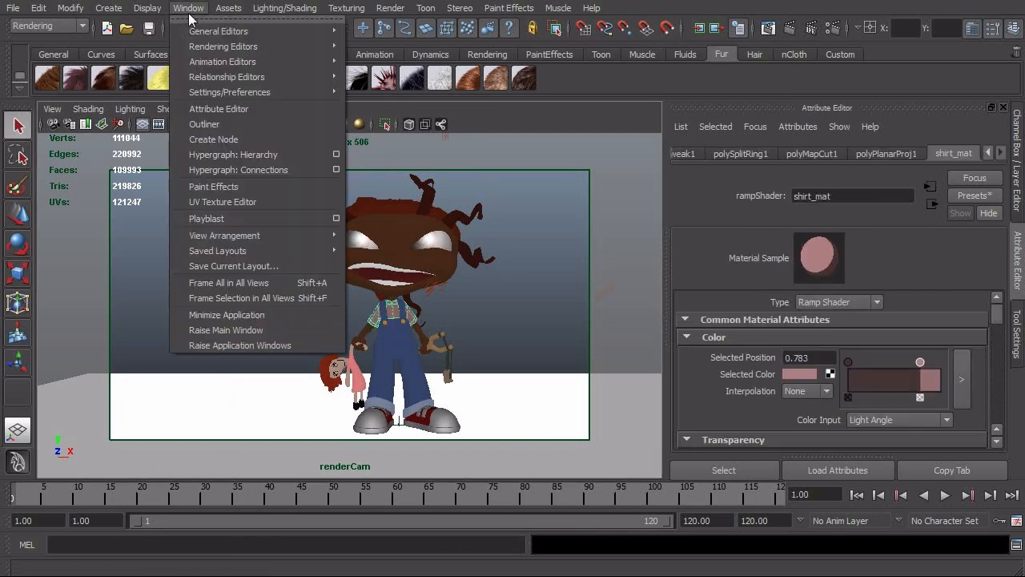
{"action": "left_click", "coordinate": [227, 200]}
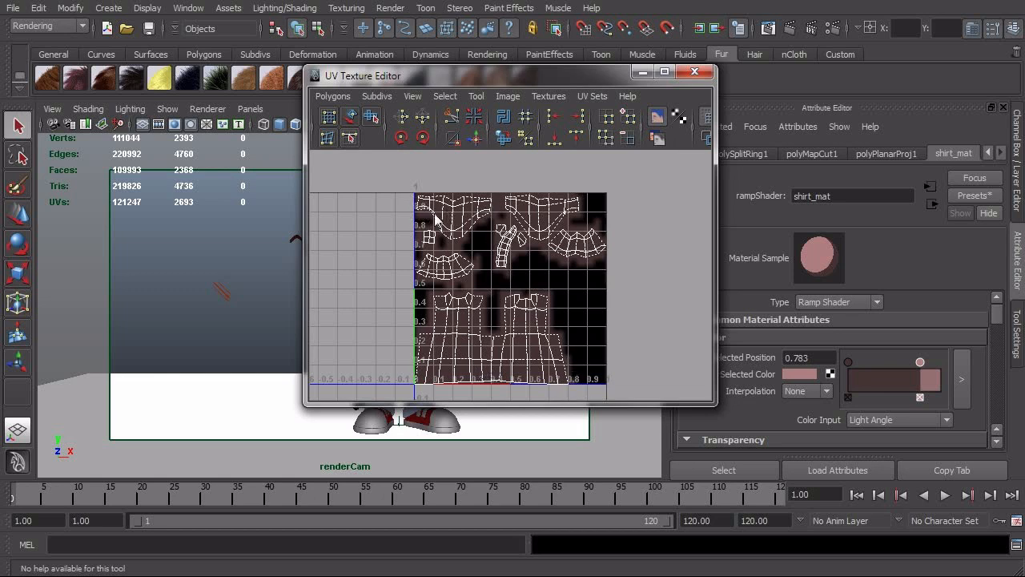
{"action": "left_click", "coordinate": [690, 76]}
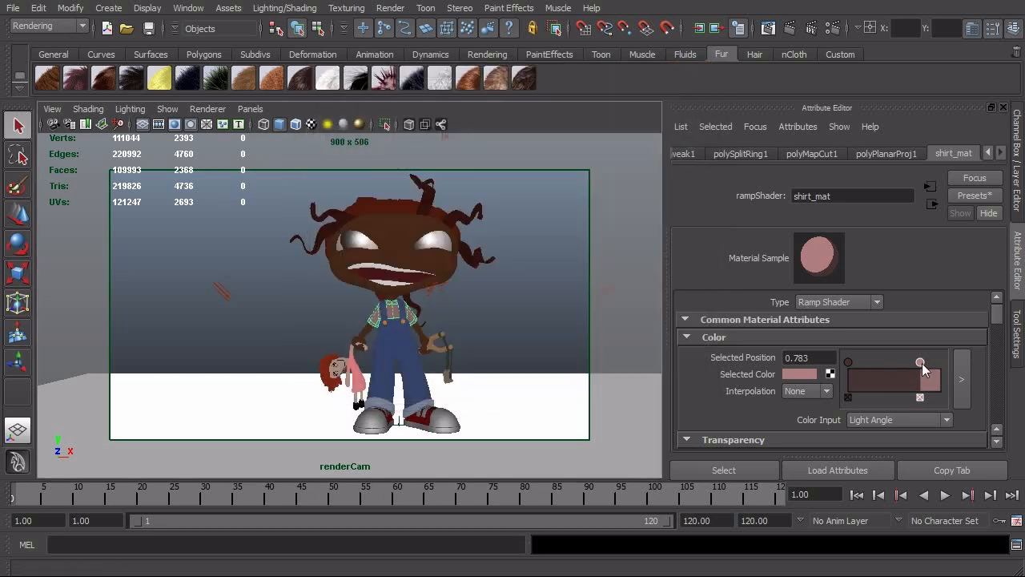
Map a Checker texture onto the pink color marker of shirt_mat's ramp and set its Color 2 to dark red.
{"action": "left_click", "coordinate": [831, 374]}
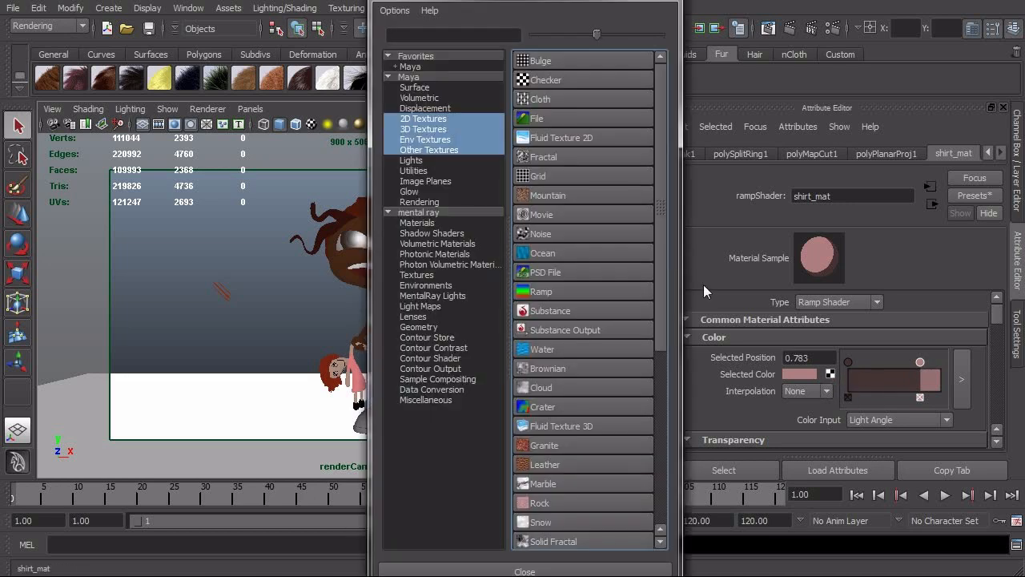
{"action": "left_click", "coordinate": [534, 80]}
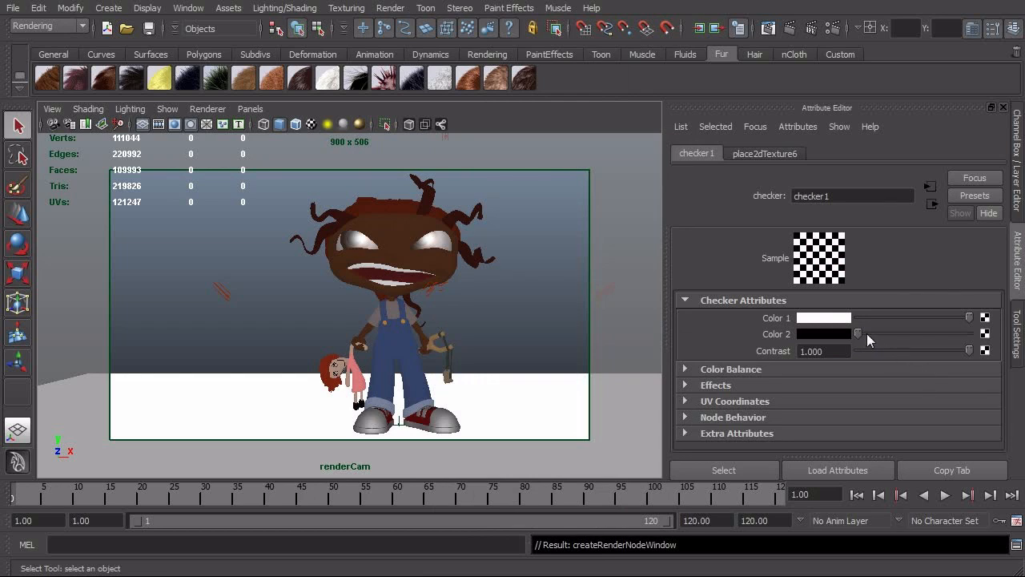
{"action": "left_click", "coordinate": [829, 334]}
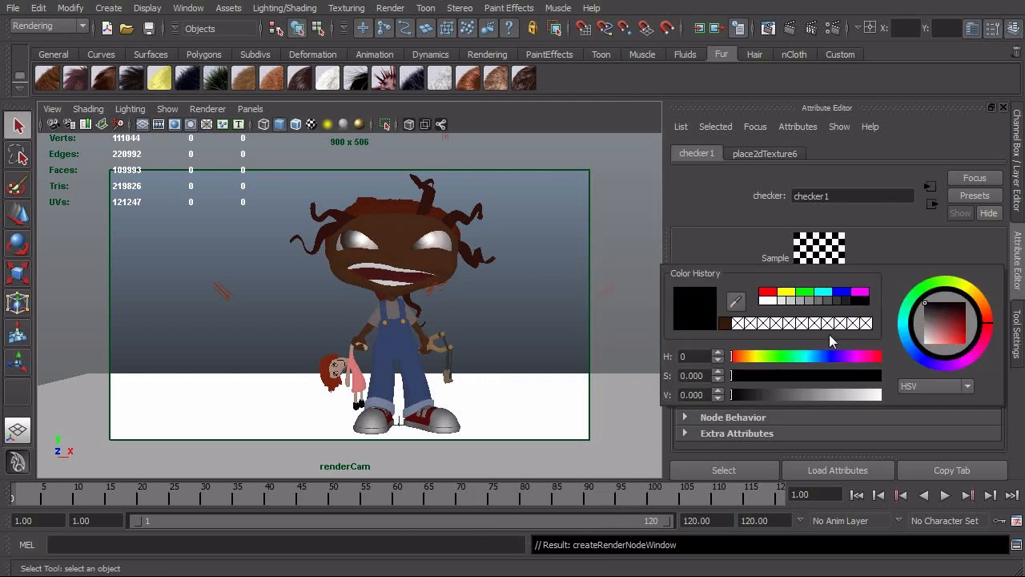
{"action": "left_click_drag", "start_coordinate": [953, 326], "coordinate": [957, 324]}
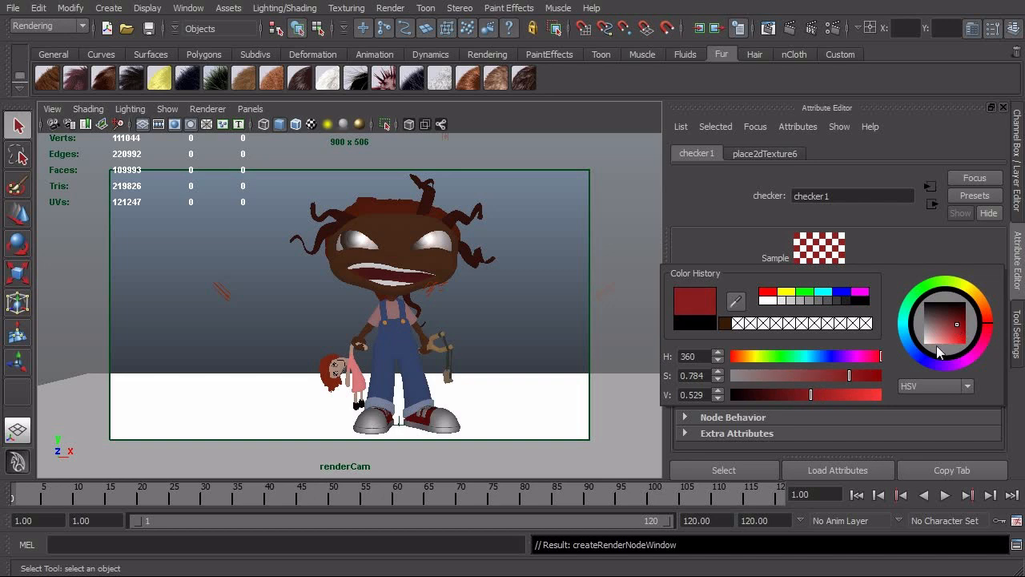
{"action": "left_click_drag", "start_coordinate": [850, 375], "coordinate": [867, 375]}
{"action": "mouse_move", "coordinate": [801, 394]}
{"action": "left_mouse_down"}
{"action": "mouse_move", "coordinate": [788, 394]}
{"action": "mouse_move", "coordinate": [798, 394]}
{"action": "left_mouse_up"}
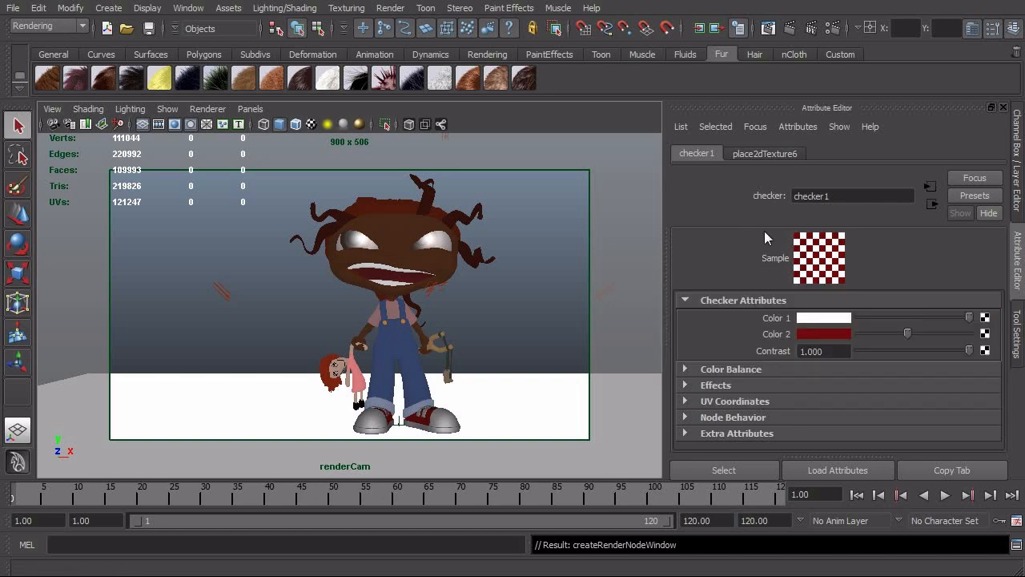
Graph the checker texture's network in Hypershade and set Repeat U to 0.5 on its 2D placement node.
{"action": "left_click_drag", "start_coordinate": [653, 360], "coordinate": [575, 7]}
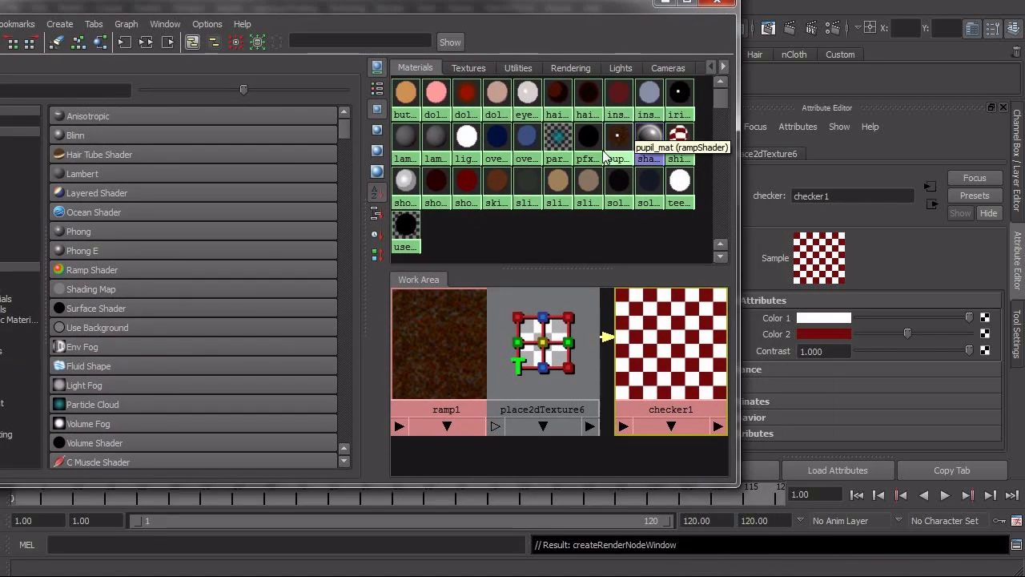
{"action": "left_click", "coordinate": [150, 45]}
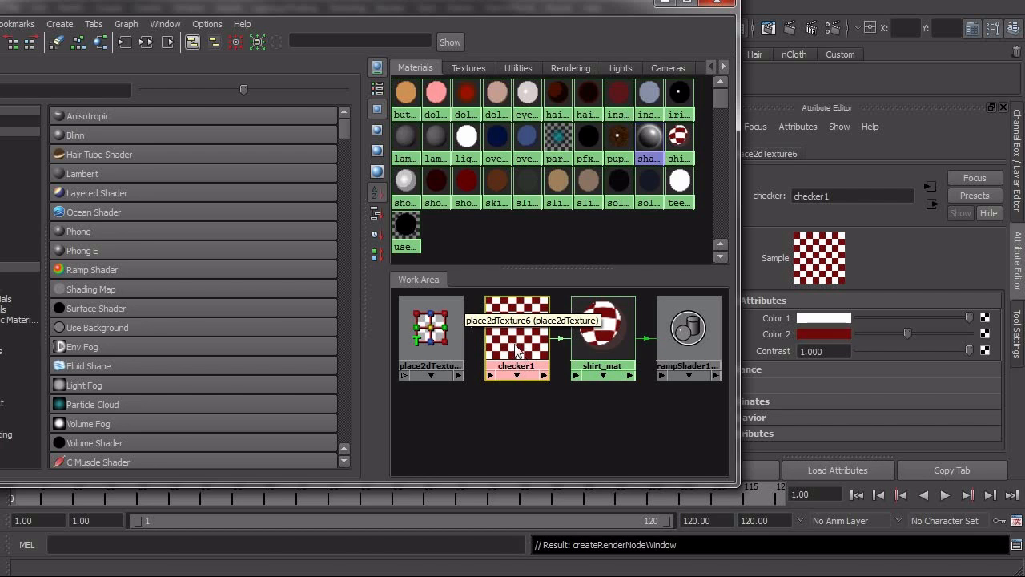
{"action": "left_click", "coordinate": [434, 339]}
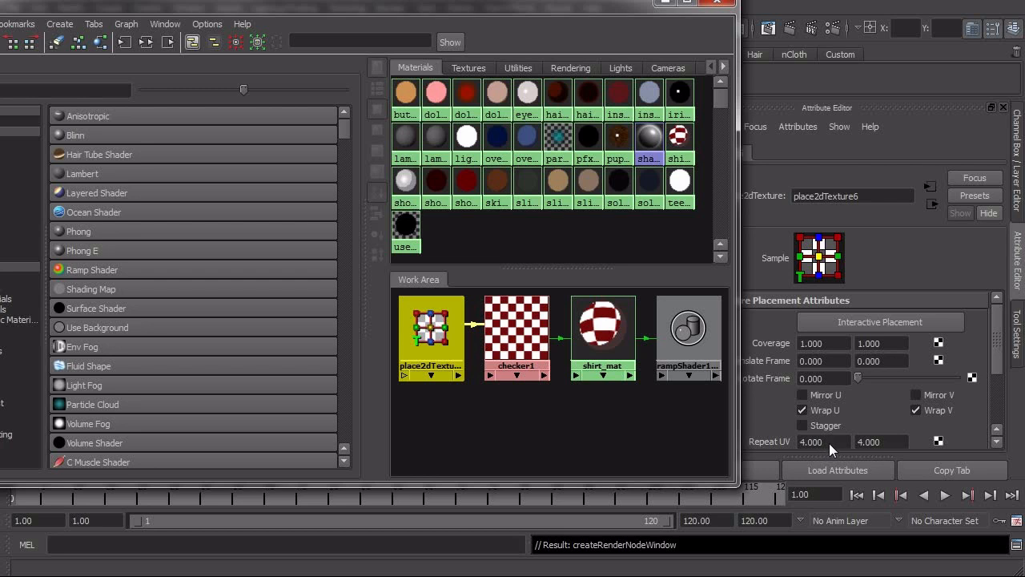
{"action": "left_click_drag", "start_coordinate": [829, 443], "coordinate": [781, 443]}
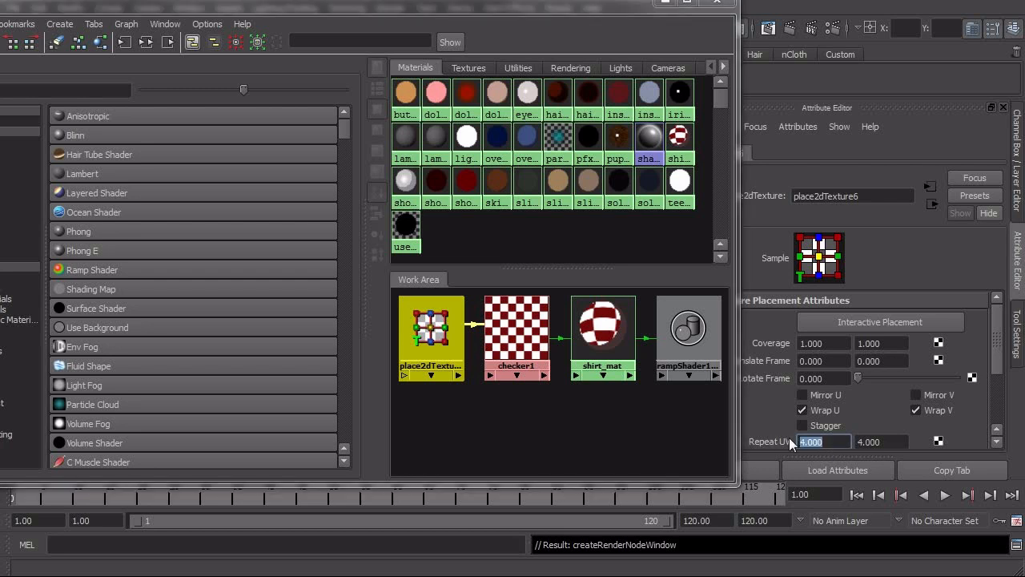
{"action": "type", "text": ".5"}
{"action": "key", "text": "Return"}
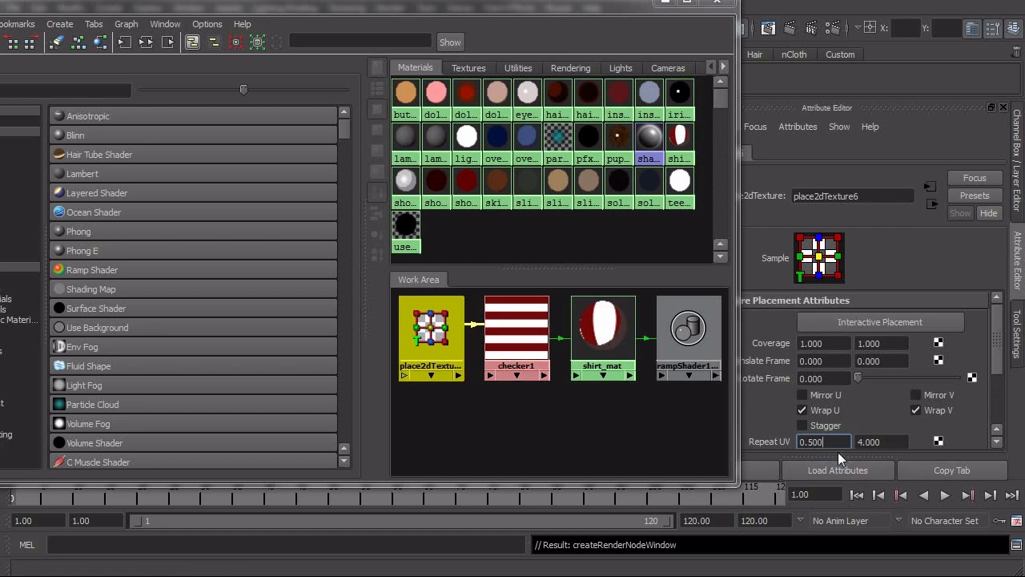
Try a Repeat U of 1 on the checker's placement node and return it to 0.5.
{"action": "type", "text": "1"}
{"action": "key", "text": "Return"}
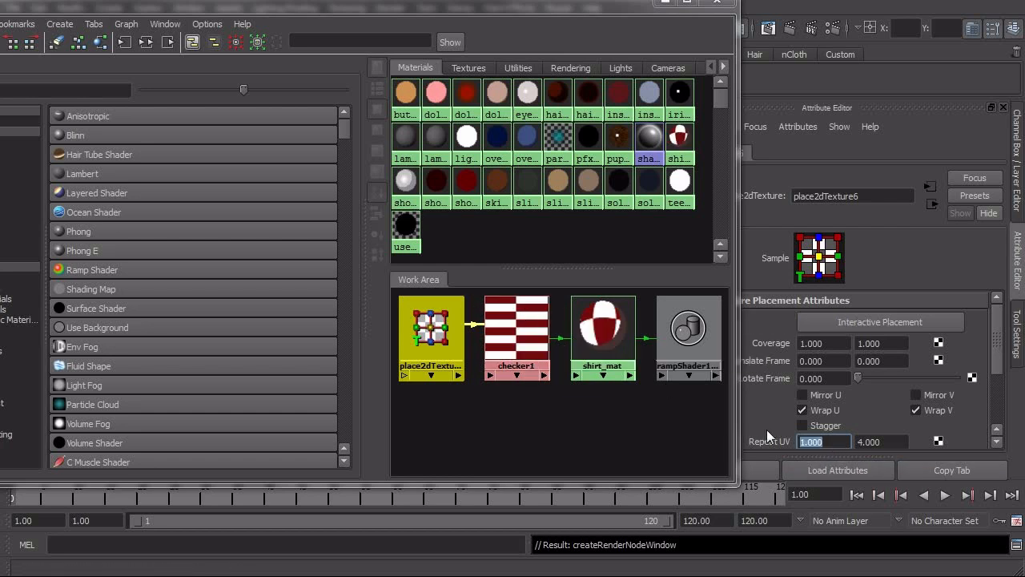
{"action": "type", "text": ".5"}
{"action": "key", "text": "Return"}
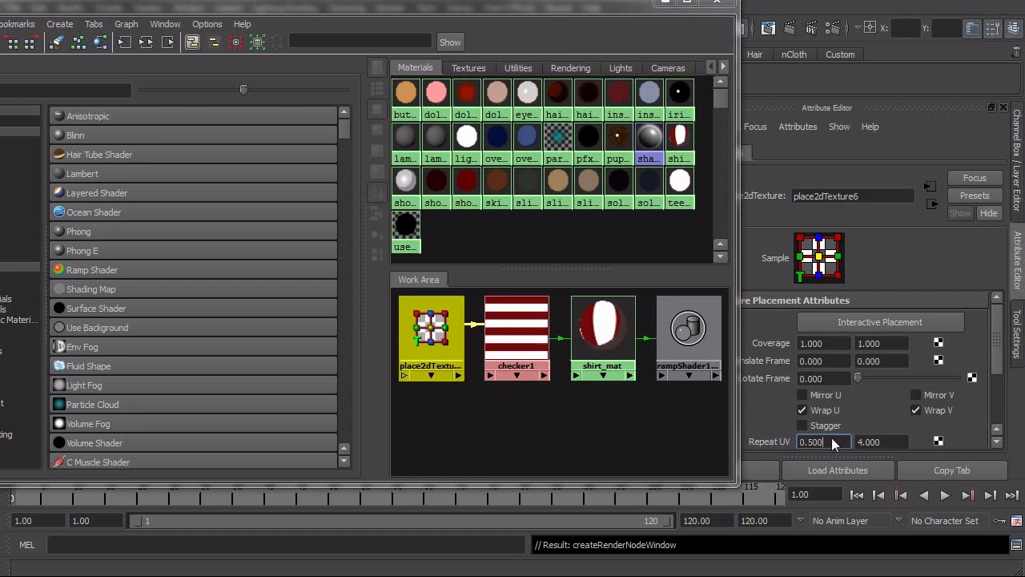
Set Repeat V to 40 on the checker's placement node and render the frame.
{"action": "left_click", "coordinate": [889, 440]}
{"action": "type", "text": "40"}
{"action": "key", "text": "Return"}
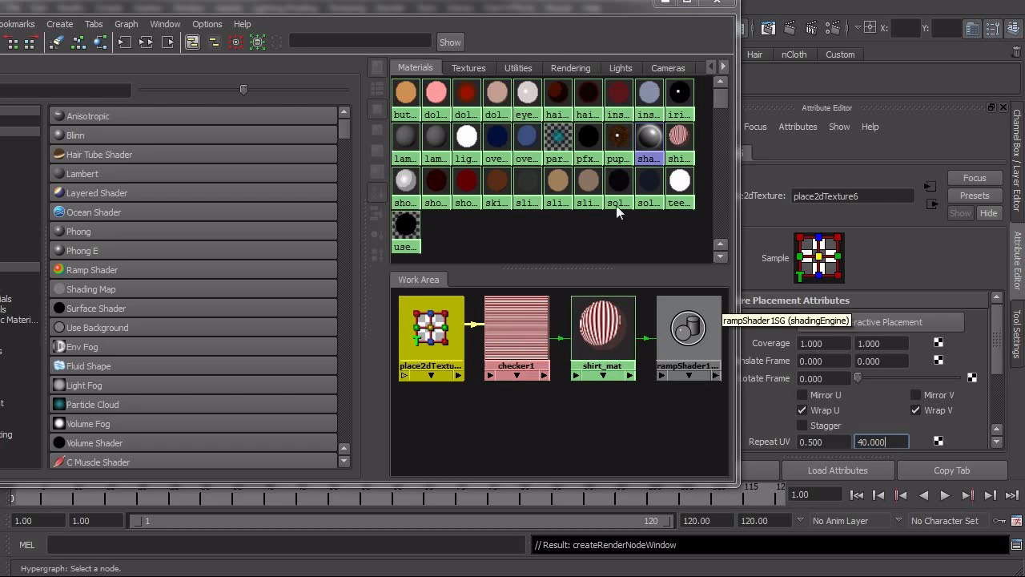
{"action": "left_click_drag", "start_coordinate": [611, 8], "coordinate": [721, 46]}
{"action": "left_click", "coordinate": [826, 38]}
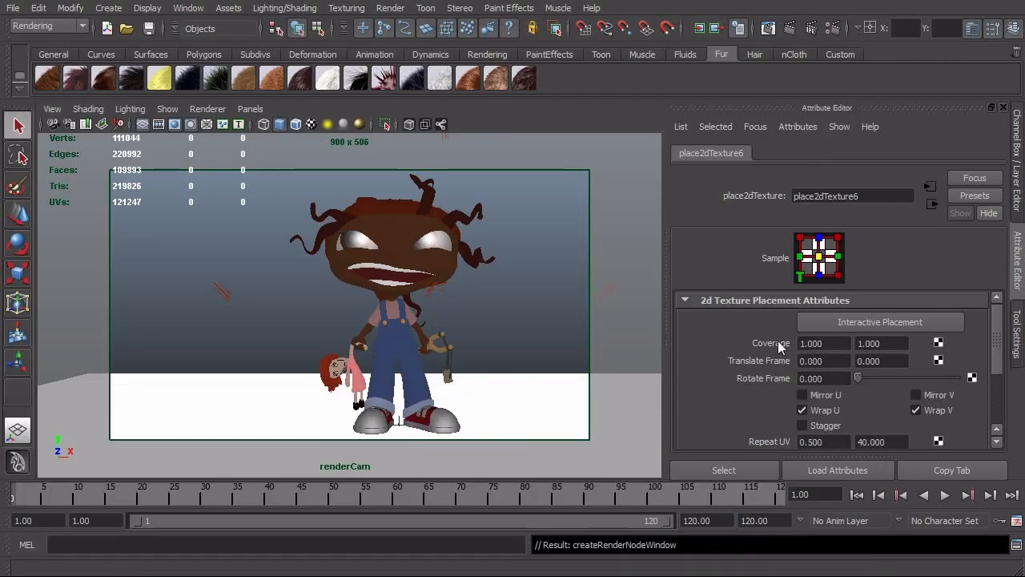
{"action": "left_click", "coordinate": [787, 29]}
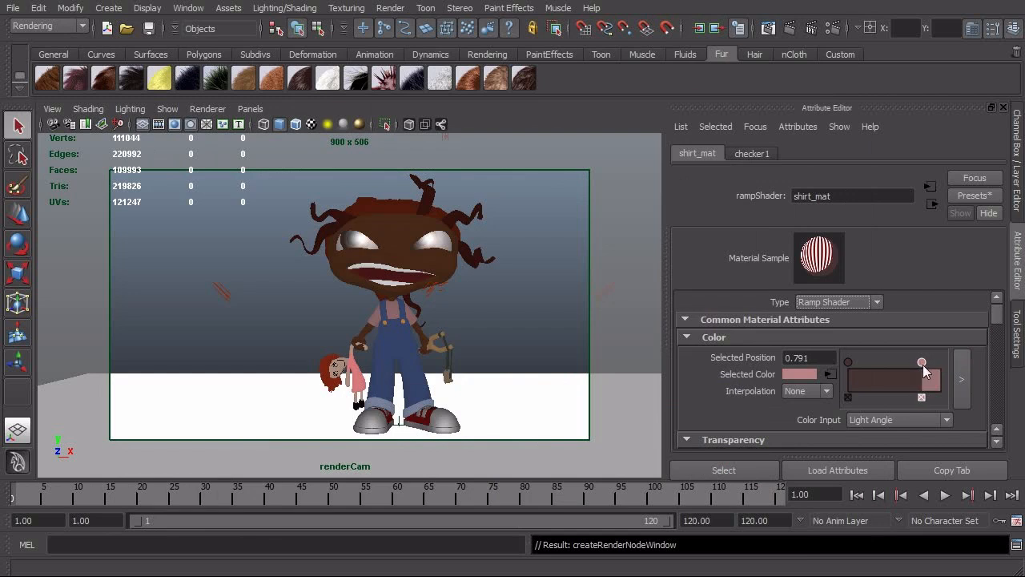
Move the checker-mapped marker on shirt_mat's color ramp to about 0.974 and render the frame.
{"action": "left_click_drag", "start_coordinate": [925, 370], "coordinate": [940, 369]}
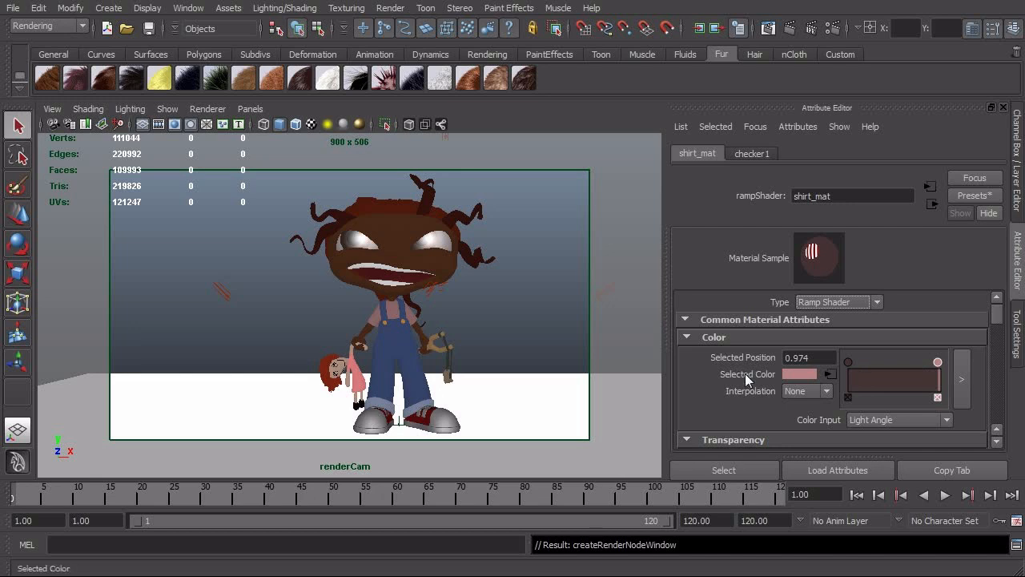
{"action": "left_click", "coordinate": [790, 28]}
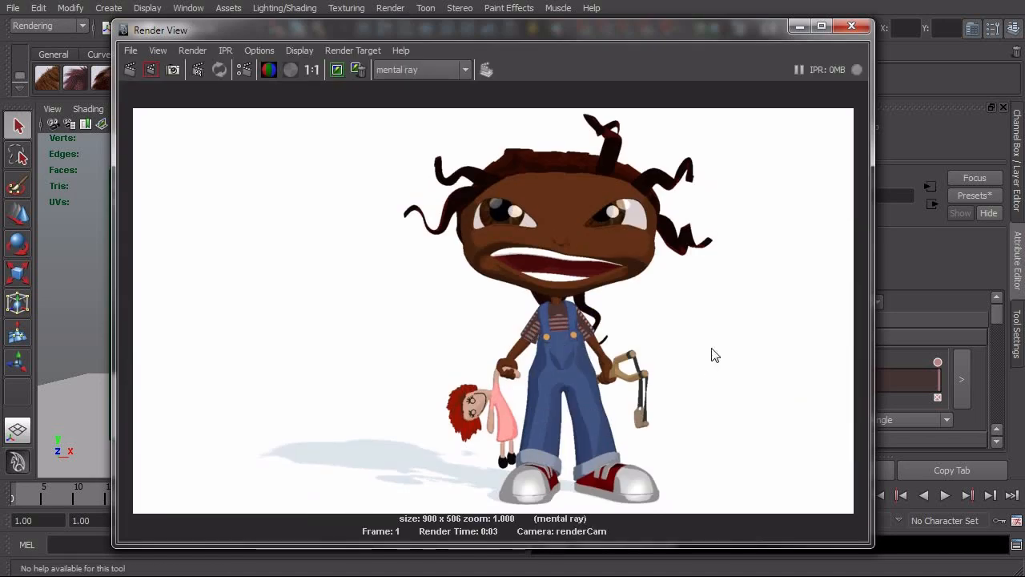
{"action": "left_click", "coordinate": [851, 25]}
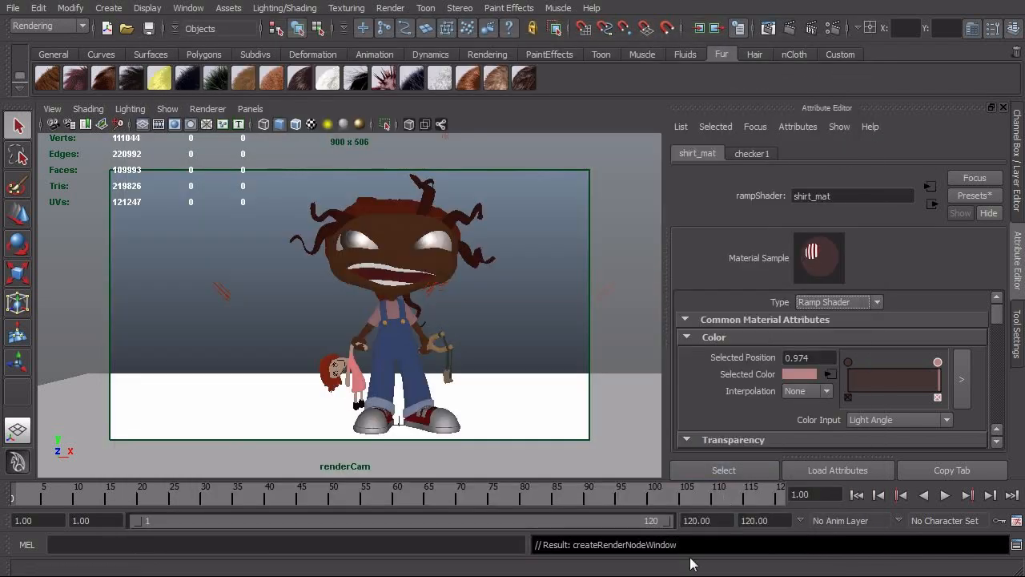
Duplicate checker1 with connections to its network in Hypershade and separate the overlapping nodes in the work area.
{"action": "left_click", "coordinate": [647, 26]}
{"action": "left_click_drag", "start_coordinate": [648, 25], "coordinate": [656, 38]}
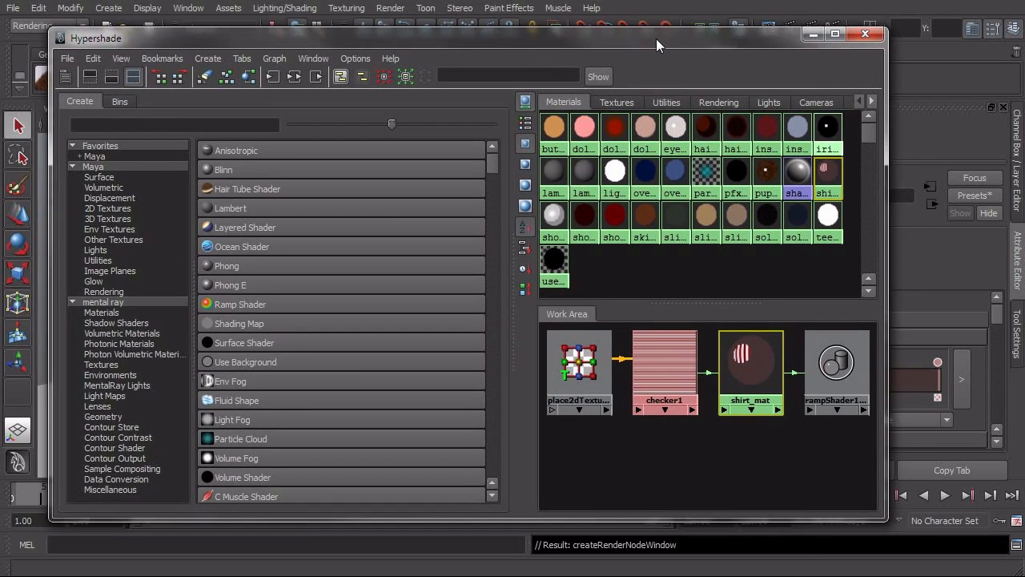
{"action": "left_click", "coordinate": [658, 383]}
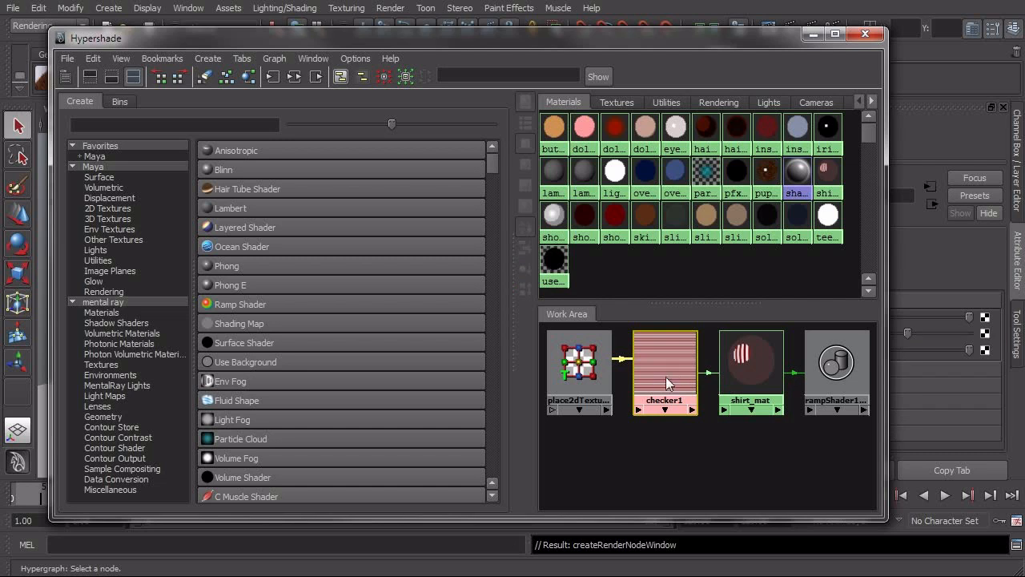
{"action": "left_click", "coordinate": [93, 59]}
{"action": "mouse_move", "coordinate": [241, 208]}
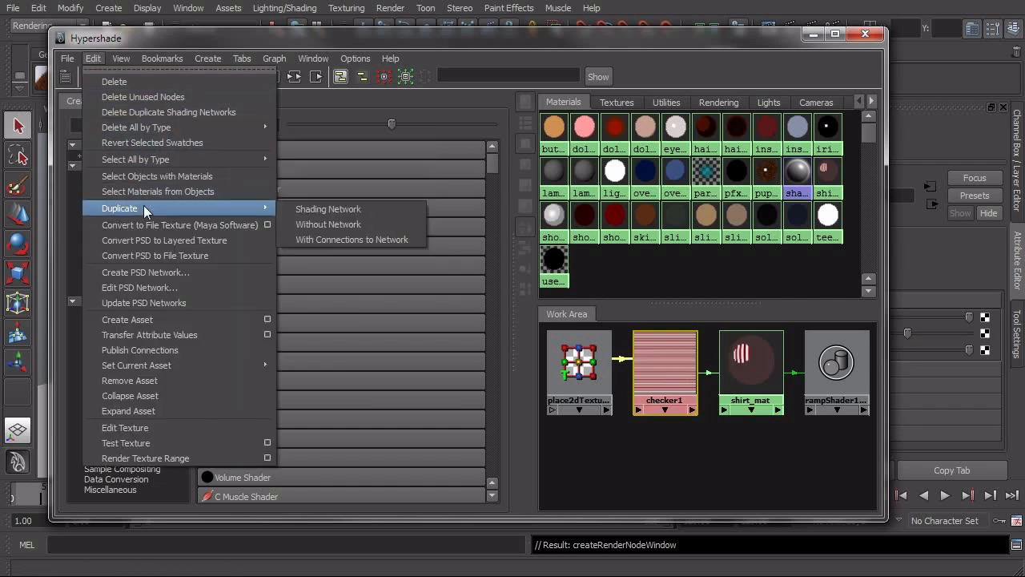
{"action": "left_click", "coordinate": [327, 239]}
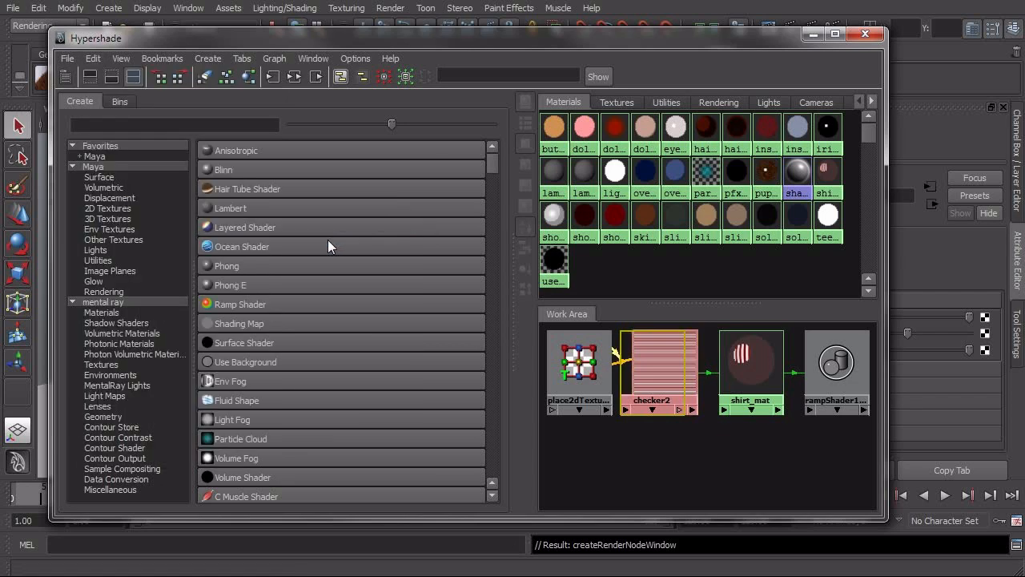
{"action": "left_click_drag", "start_coordinate": [665, 372], "coordinate": [664, 479]}
{"action": "left_click_drag", "start_coordinate": [581, 387], "coordinate": [591, 420]}
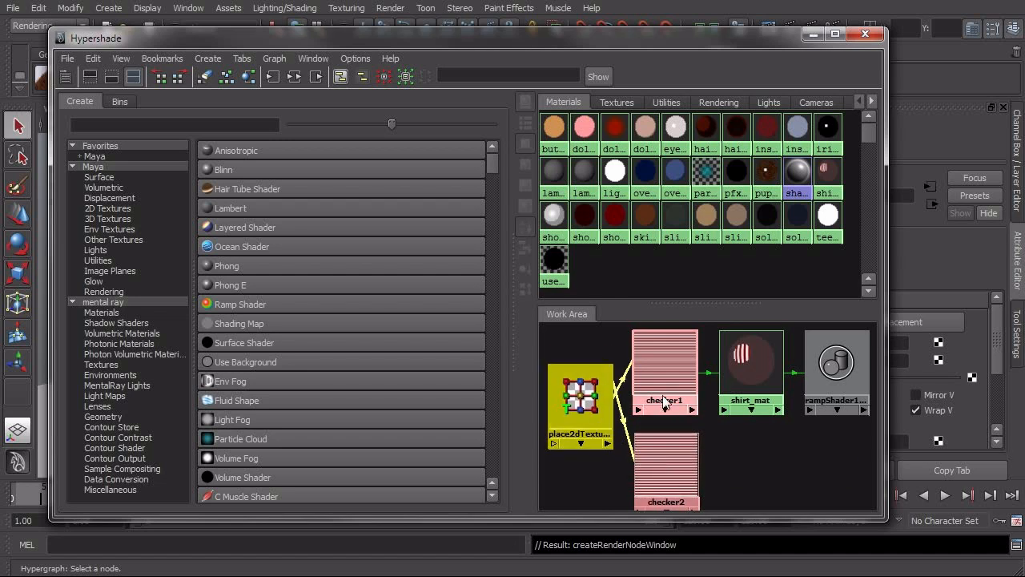
Recolor the duplicated checker texture, setting Color 2 to blue and Color 1 to gray.
{"action": "left_click", "coordinate": [664, 478]}
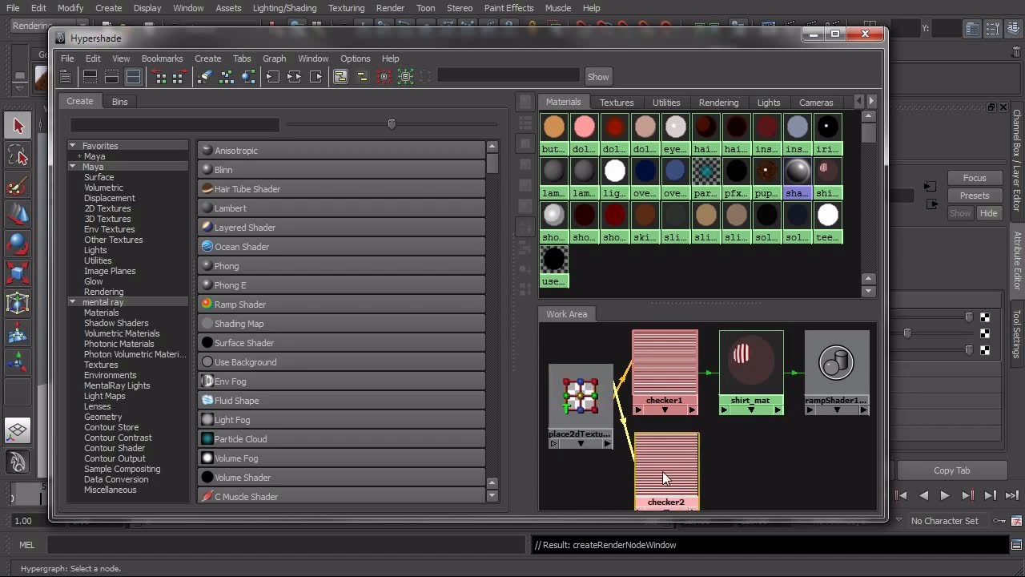
{"action": "left_click_drag", "start_coordinate": [648, 40], "coordinate": [517, 26]}
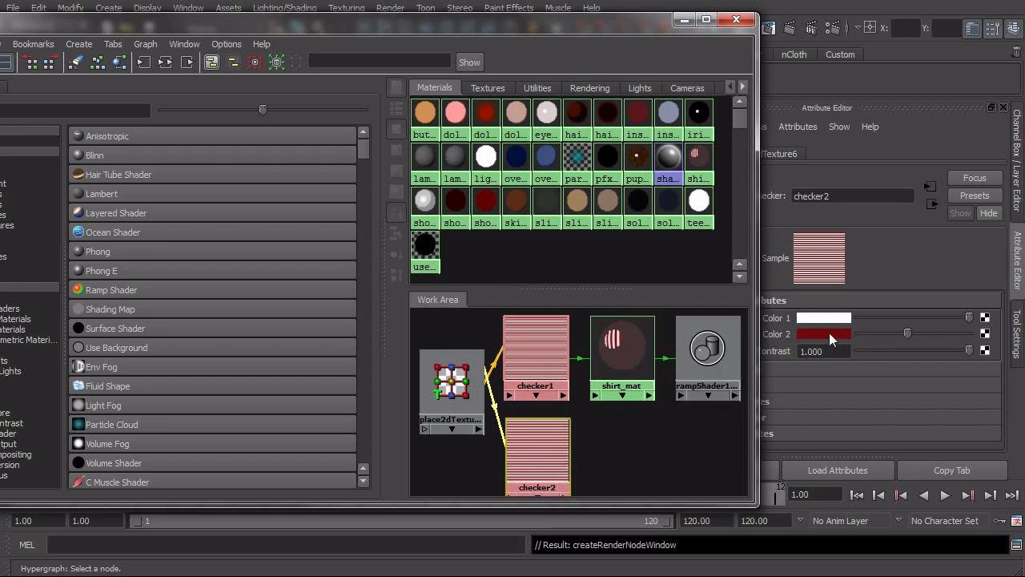
{"action": "left_click", "coordinate": [830, 335]}
{"action": "left_click", "coordinate": [840, 290]}
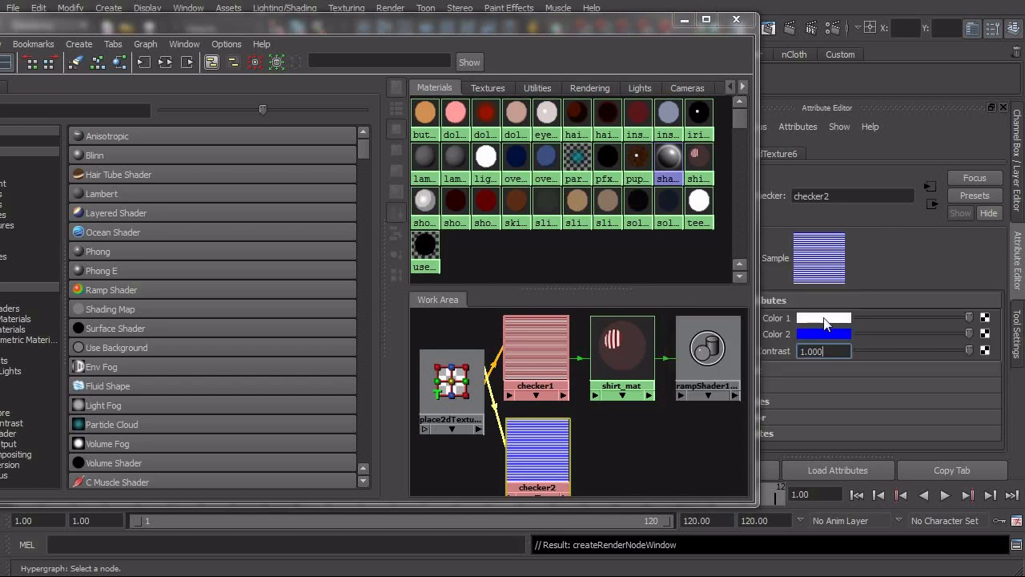
{"action": "left_click", "coordinate": [829, 308]}
{"action": "left_click", "coordinate": [818, 284]}
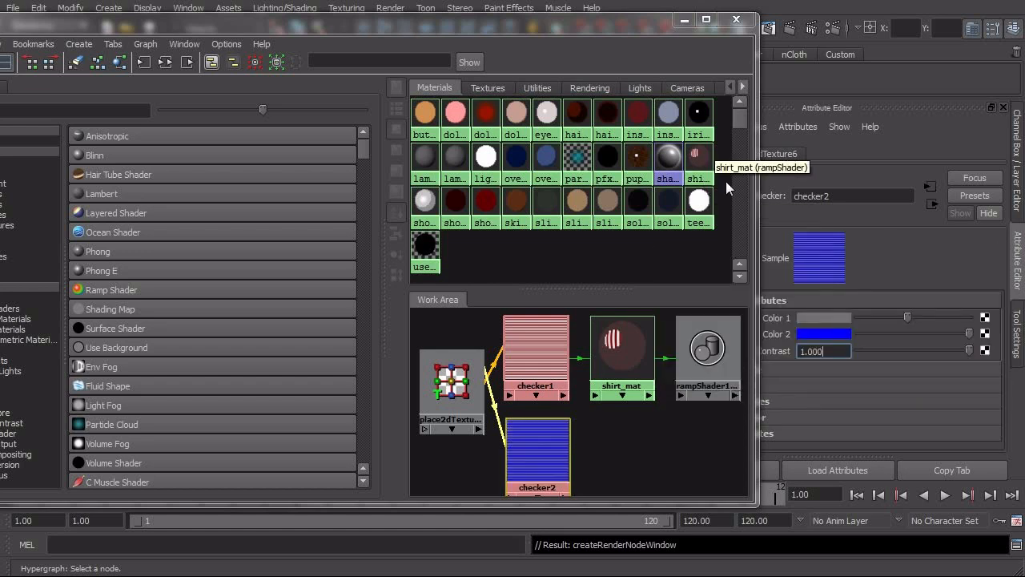
Connect checker2 to the dark color marker at position 0 on shirt_mat's ramp.
{"action": "left_click_drag", "start_coordinate": [628, 24], "coordinate": [526, 23]}
{"action": "left_click", "coordinate": [541, 339]}
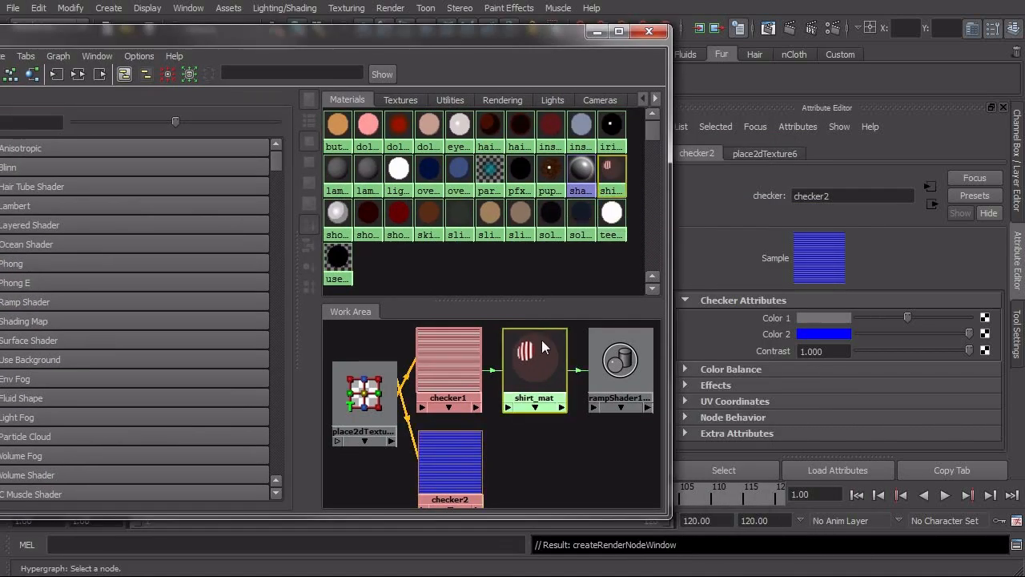
{"action": "left_click", "coordinate": [849, 363]}
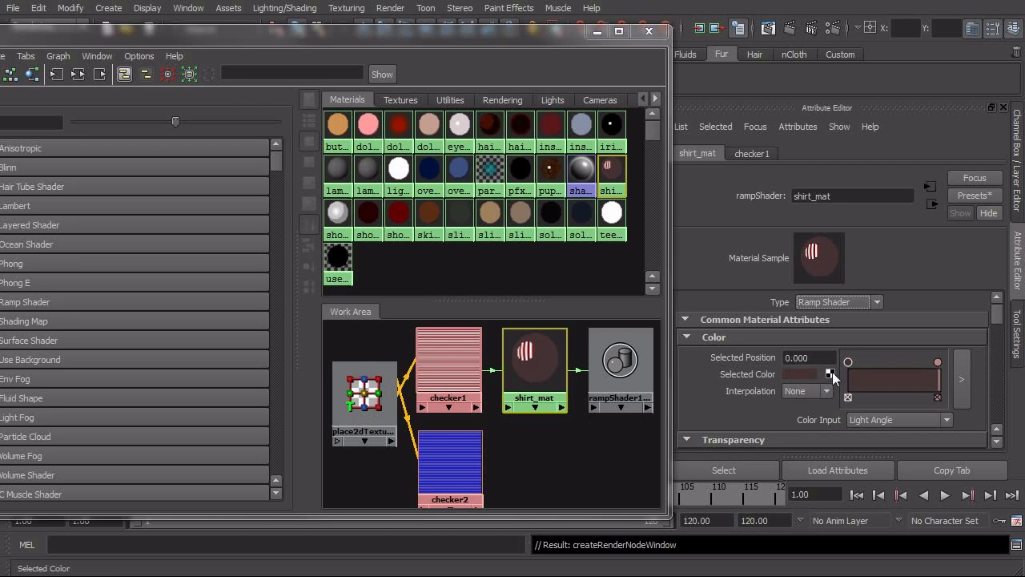
{"action": "middle_click_drag", "start_coordinate": [457, 460], "coordinate": [794, 374]}
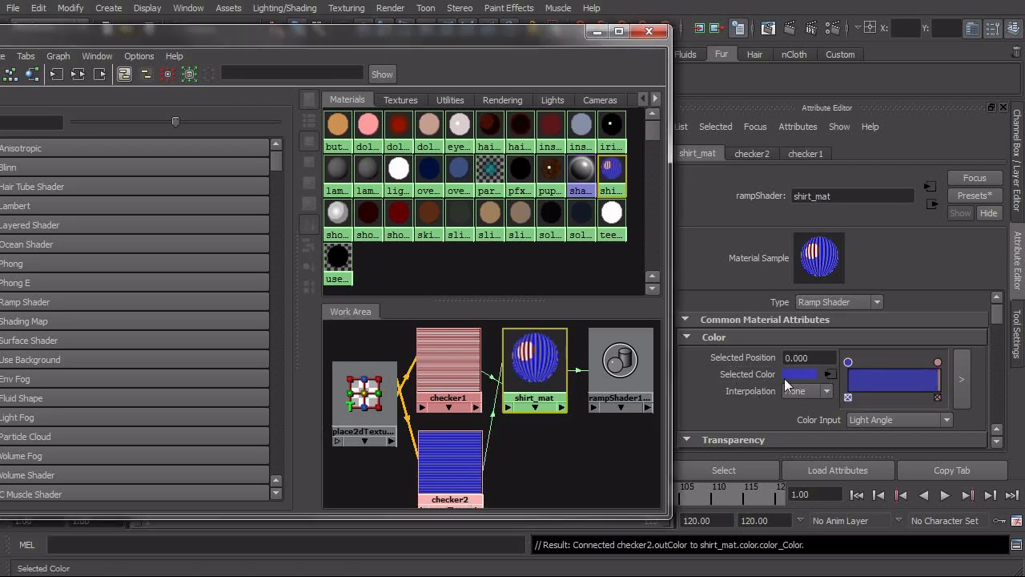
Render the frame to check the shirt's stripes and close the rendered image.
{"action": "left_click_drag", "start_coordinate": [498, 33], "coordinate": [563, 222]}
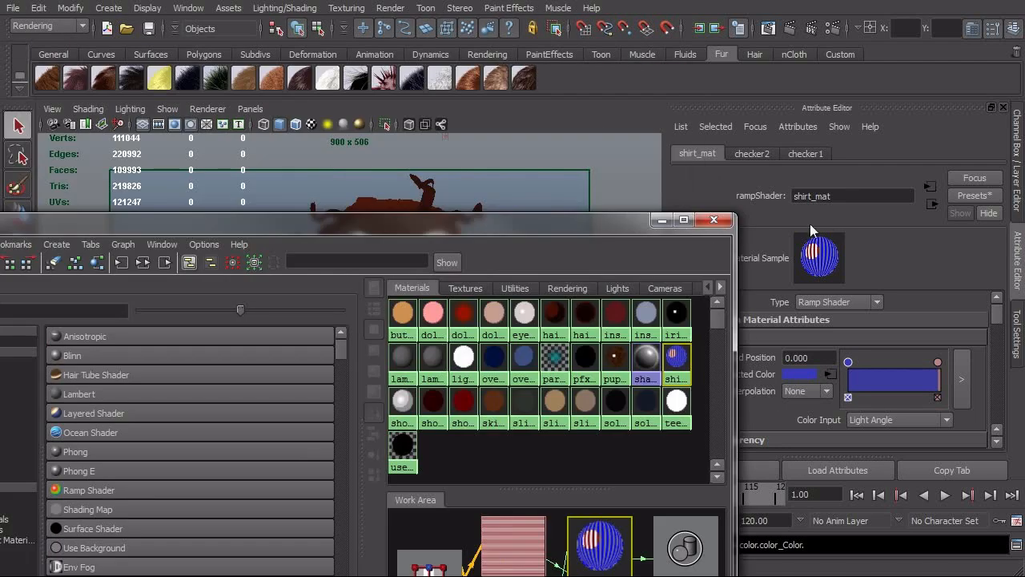
{"action": "left_click_drag", "start_coordinate": [495, 224], "coordinate": [607, 244]}
{"action": "left_click", "coordinate": [770, 29]}
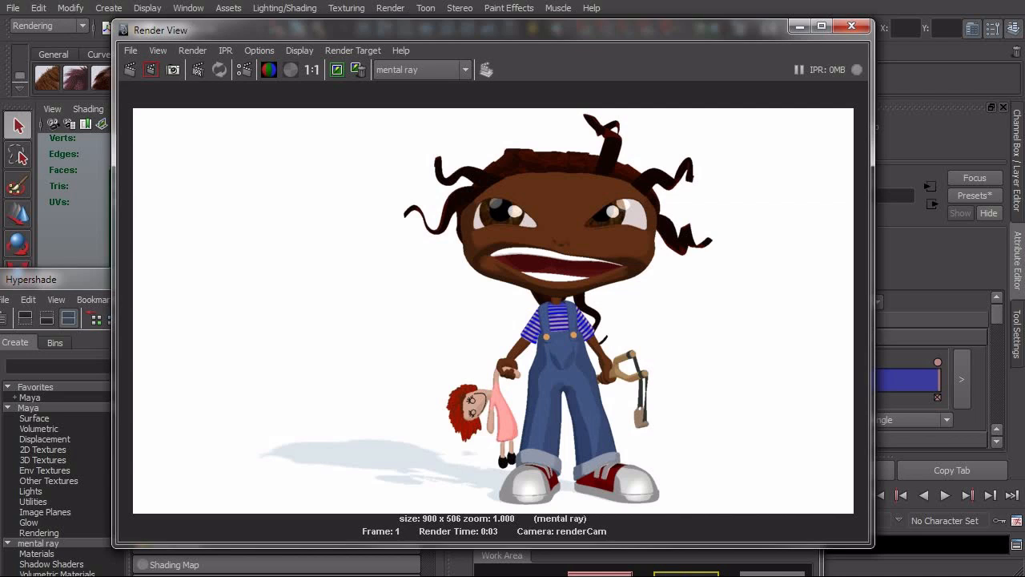
{"action": "left_click", "coordinate": [643, 570]}
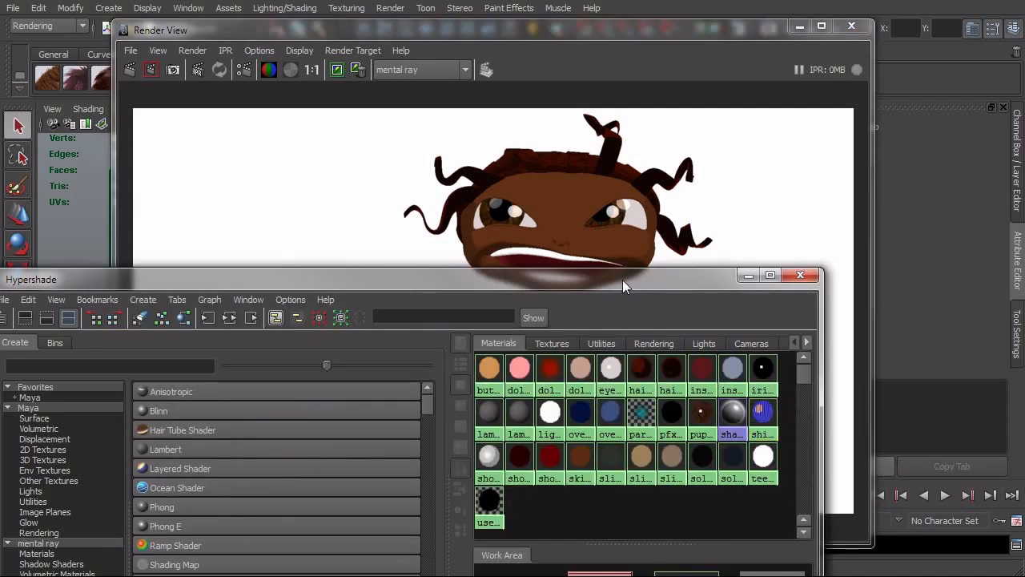
{"action": "left_click_drag", "start_coordinate": [622, 280], "coordinate": [627, 78]}
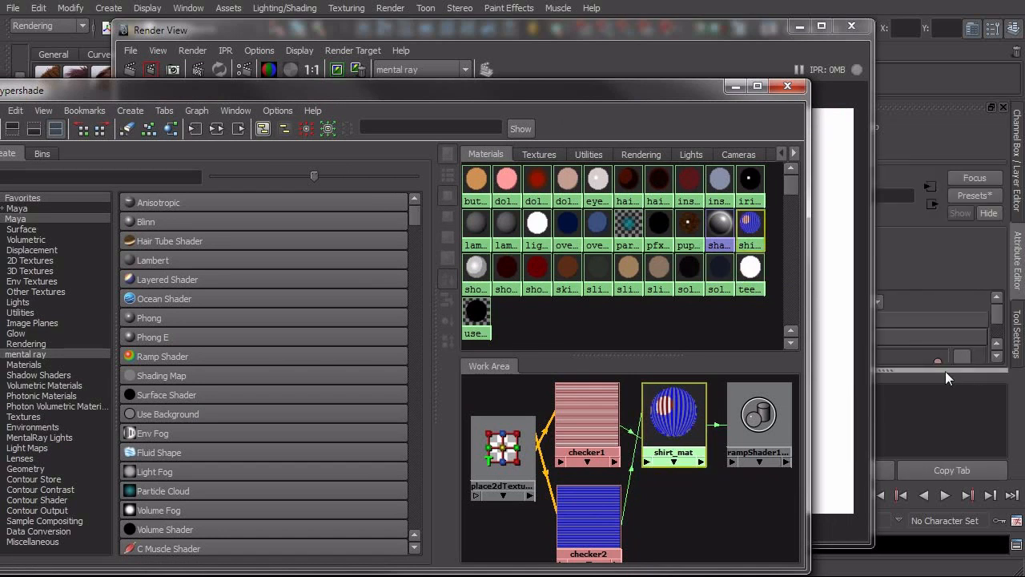
{"action": "left_click", "coordinate": [945, 370]}
{"action": "left_click", "coordinate": [850, 27]}
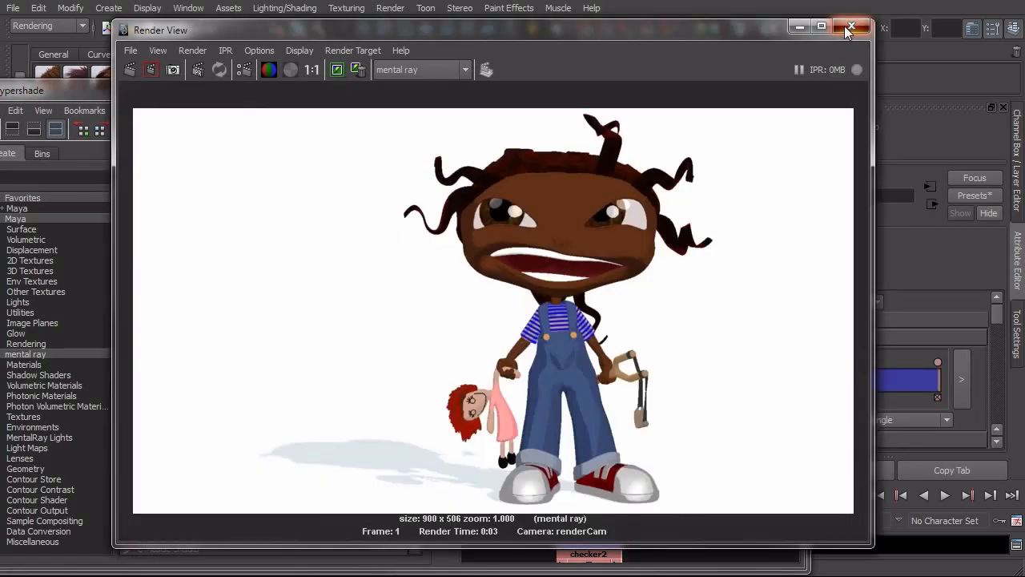
Move the light color marker on shirt_mat's ramp to position 0.904 and delete the blue checker2 texture from the network.
{"action": "left_click_drag", "start_coordinate": [938, 362], "coordinate": [932, 363]}
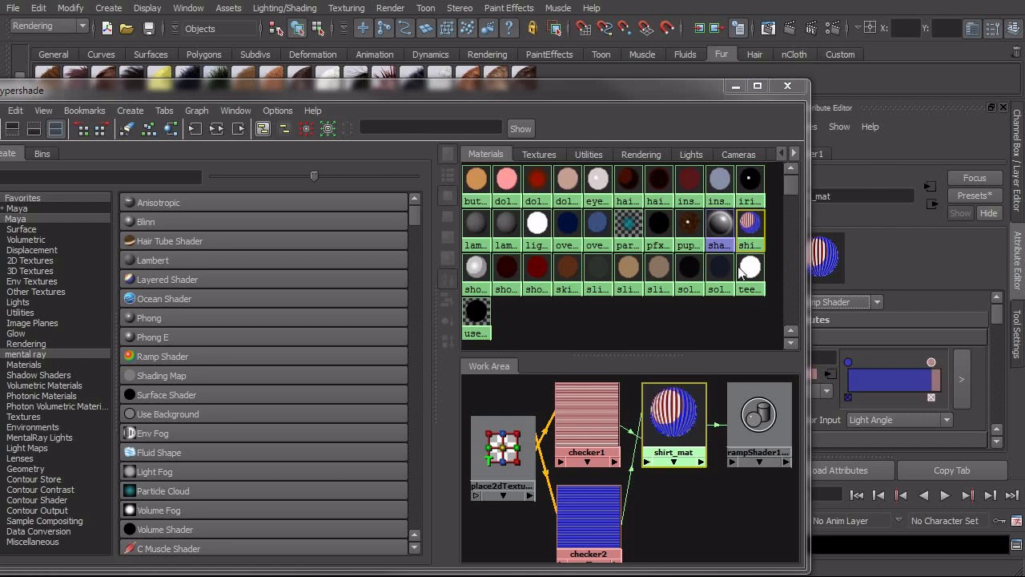
{"action": "left_click", "coordinate": [584, 516]}
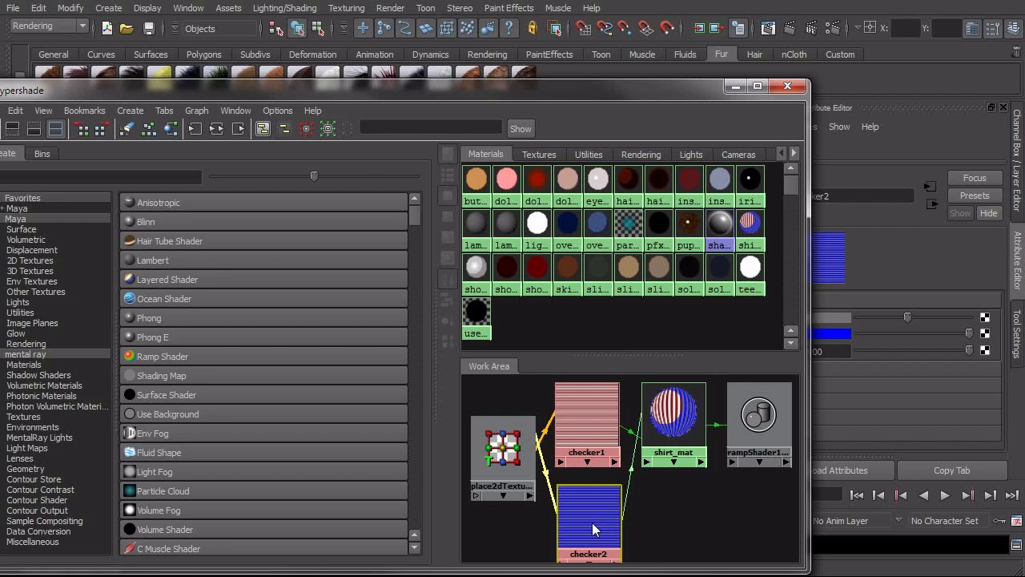
{"action": "left_click", "coordinate": [594, 419]}
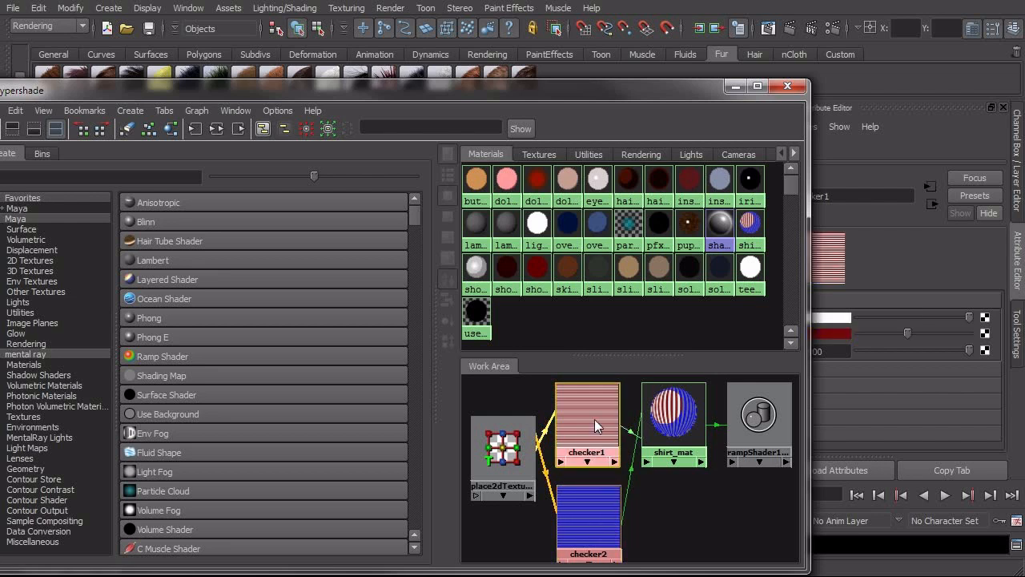
{"action": "left_click", "coordinate": [589, 521]}
{"action": "key", "text": "Delete"}
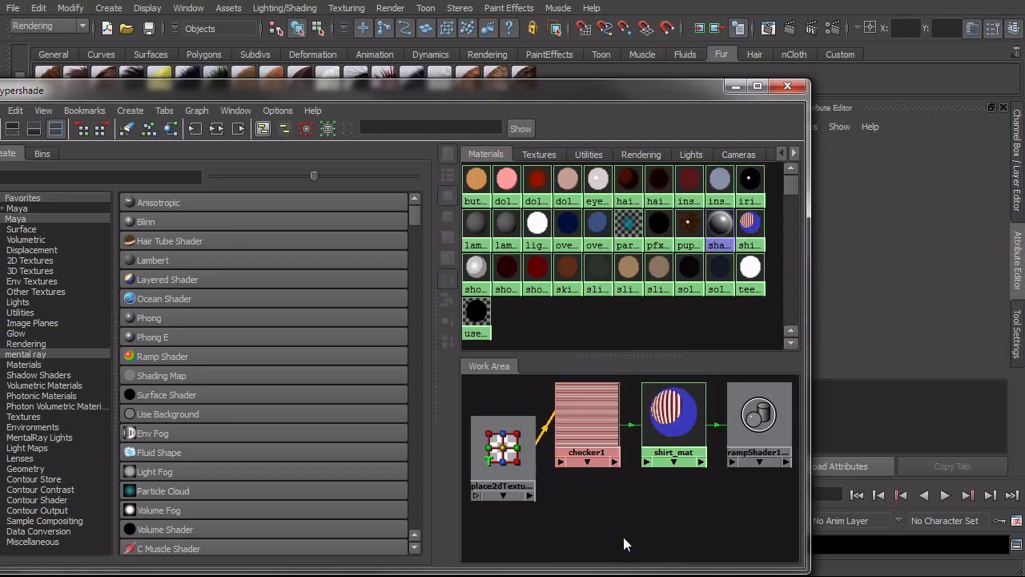
Create a Multiply Divide utility node in Hypershade and place it below checker1 in the work area.
{"action": "left_click_drag", "start_coordinate": [172, 86], "coordinate": [289, 62]}
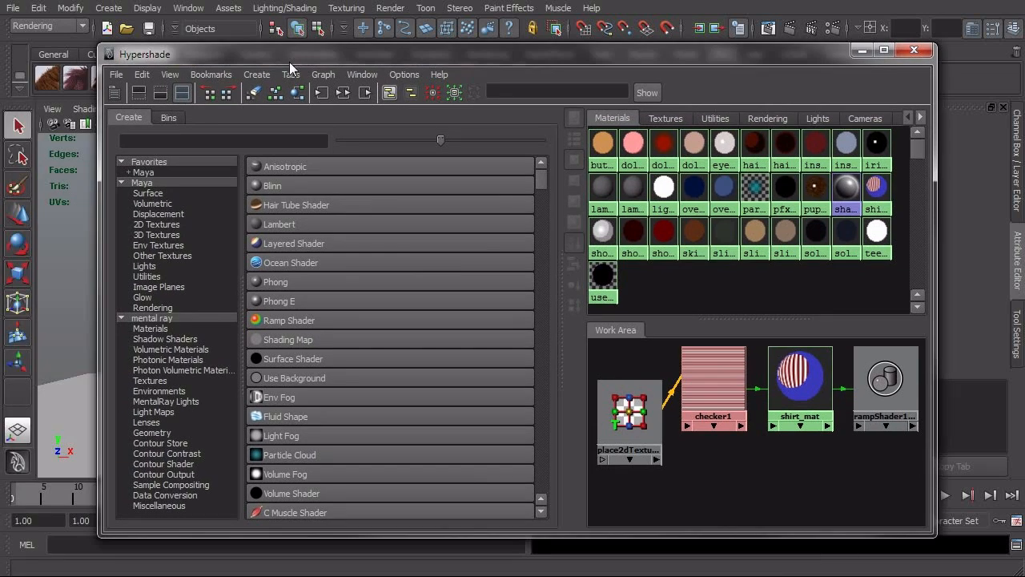
{"action": "left_click", "coordinate": [152, 278]}
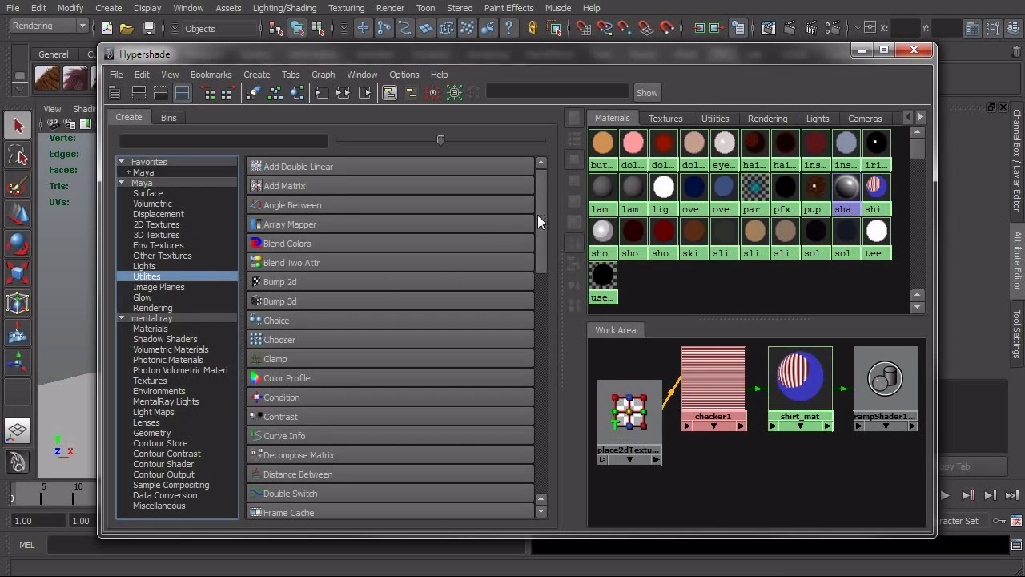
{"action": "left_click_drag", "start_coordinate": [537, 214], "coordinate": [544, 305]}
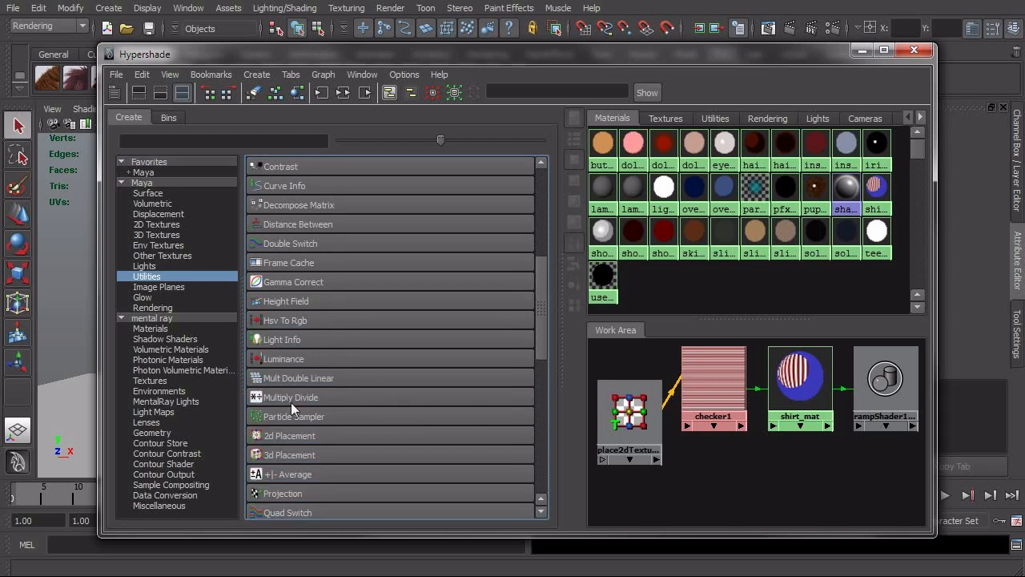
{"action": "left_click", "coordinate": [284, 397]}
{"action": "left_click_drag", "start_coordinate": [621, 485], "coordinate": [723, 497]}
Connect checker1 to input1 of the multiplyDivide1 node and move that node clear of the checker texture.
{"action": "middle_click_drag", "start_coordinate": [711, 393], "coordinate": [738, 481]}
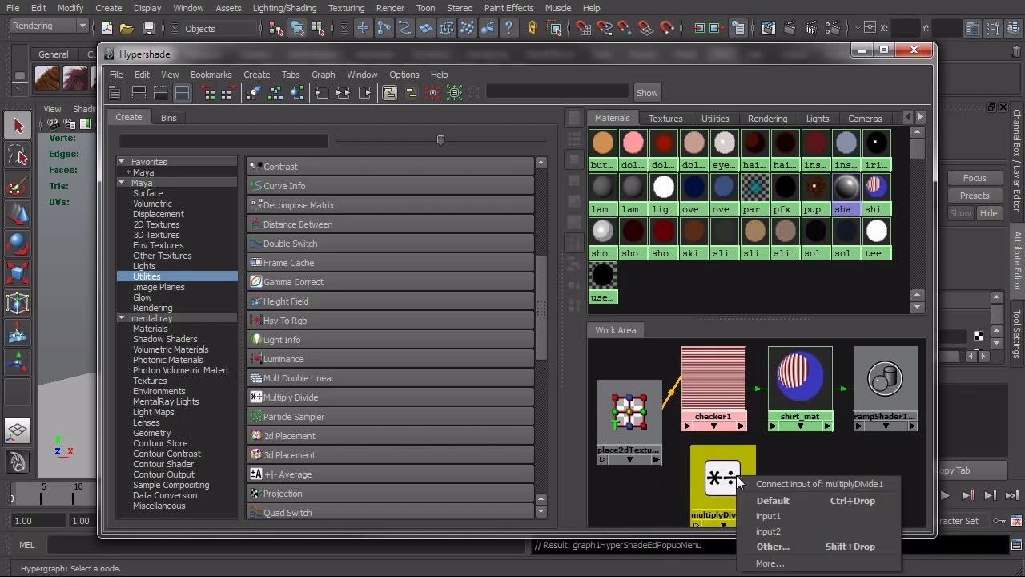
{"action": "left_click", "coordinate": [760, 516]}
{"action": "left_click_drag", "start_coordinate": [723, 480], "coordinate": [777, 484]}
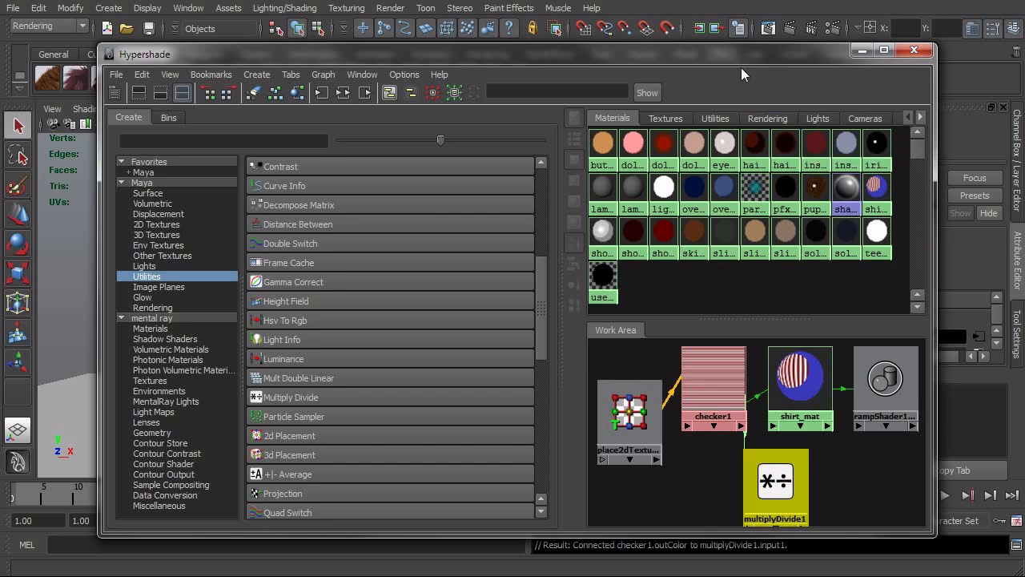
Set all three Input 2 values of multiplyDivide1 to 0.3.
{"action": "left_click_drag", "start_coordinate": [741, 67], "coordinate": [536, 63]}
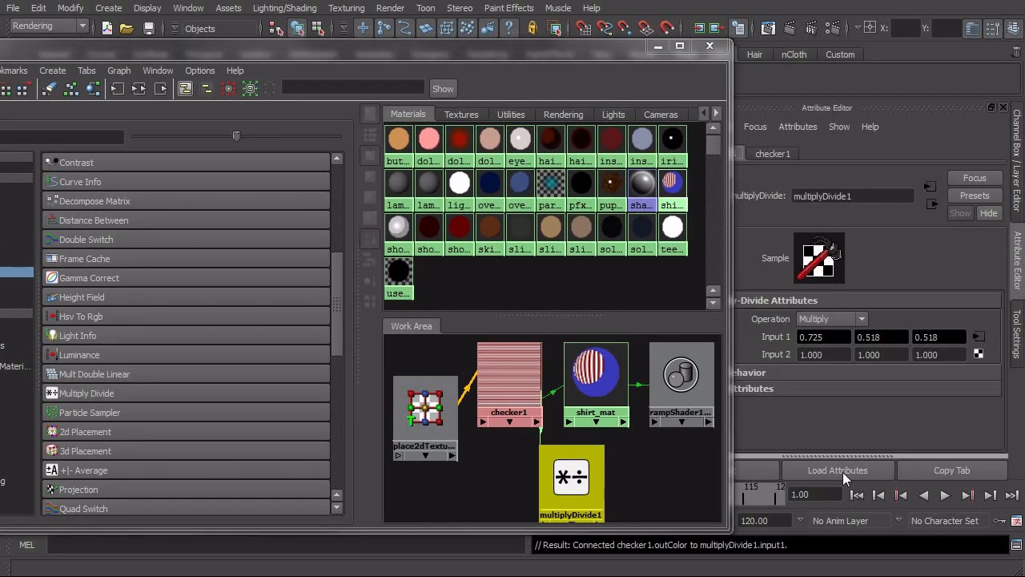
{"action": "left_click_drag", "start_coordinate": [620, 49], "coordinate": [501, 401]}
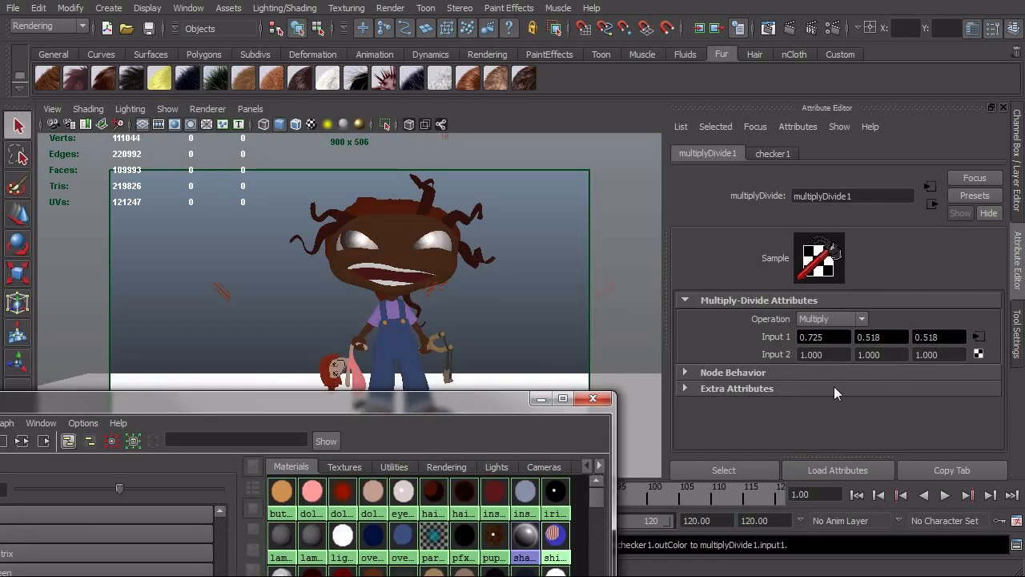
{"action": "left_click", "coordinate": [830, 355]}
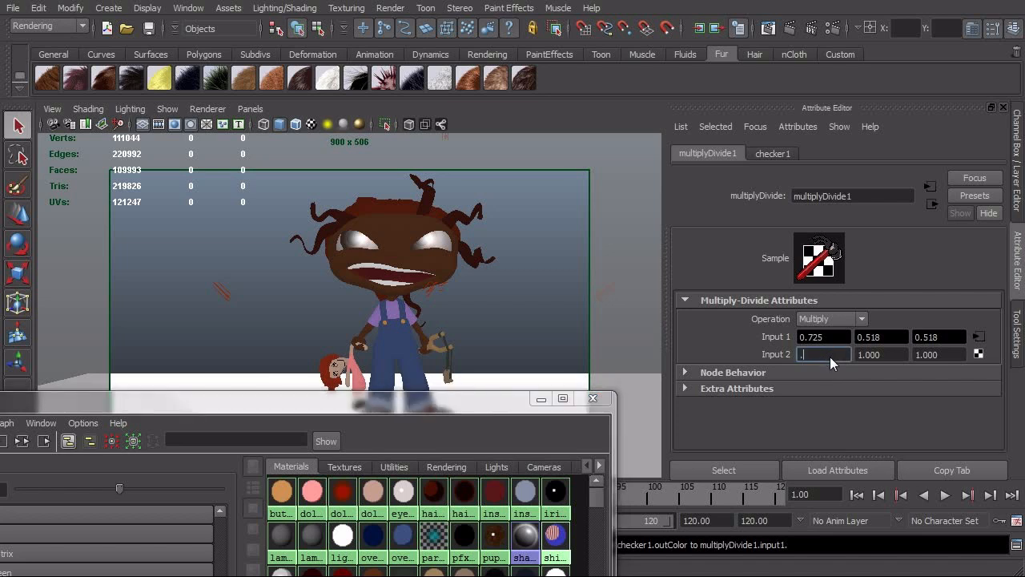
{"action": "type", "text": ".3"}
{"action": "key", "text": "Tab"}
{"action": "type", "text": ".3"}
{"action": "key", "text": "Tab"}
{"action": "type", "text": ".3"}
{"action": "key", "text": "Return"}
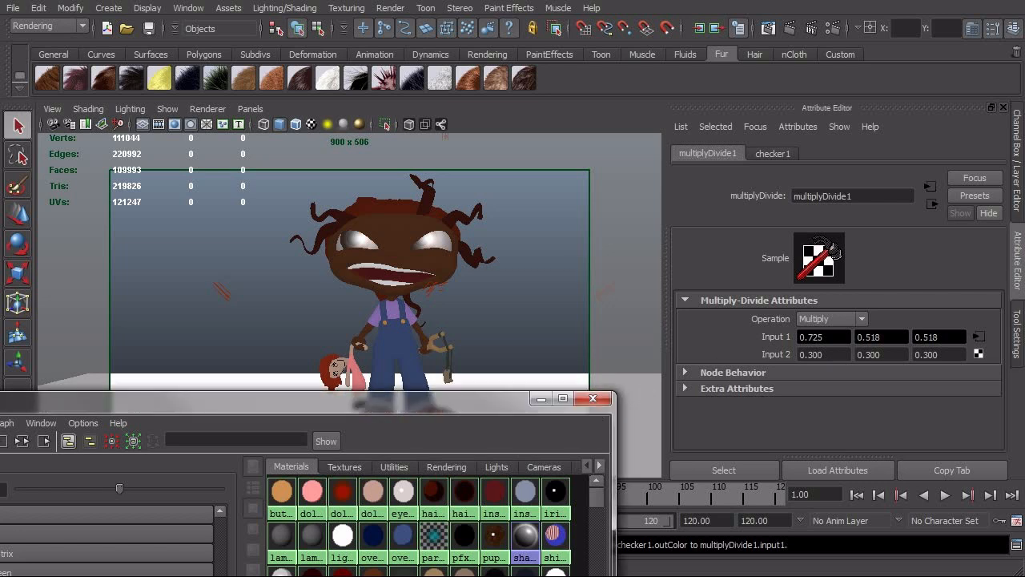
Connect multiplyDivide1 to the dark color marker at position 0 on shirt_mat's color ramp.
{"action": "left_click", "coordinate": [555, 536]}
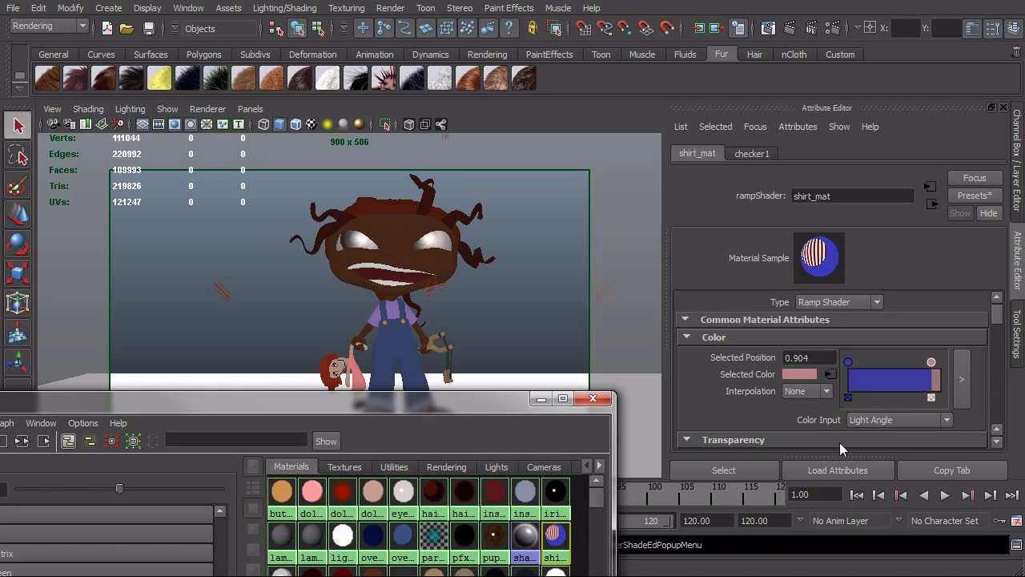
{"action": "left_click", "coordinate": [847, 362]}
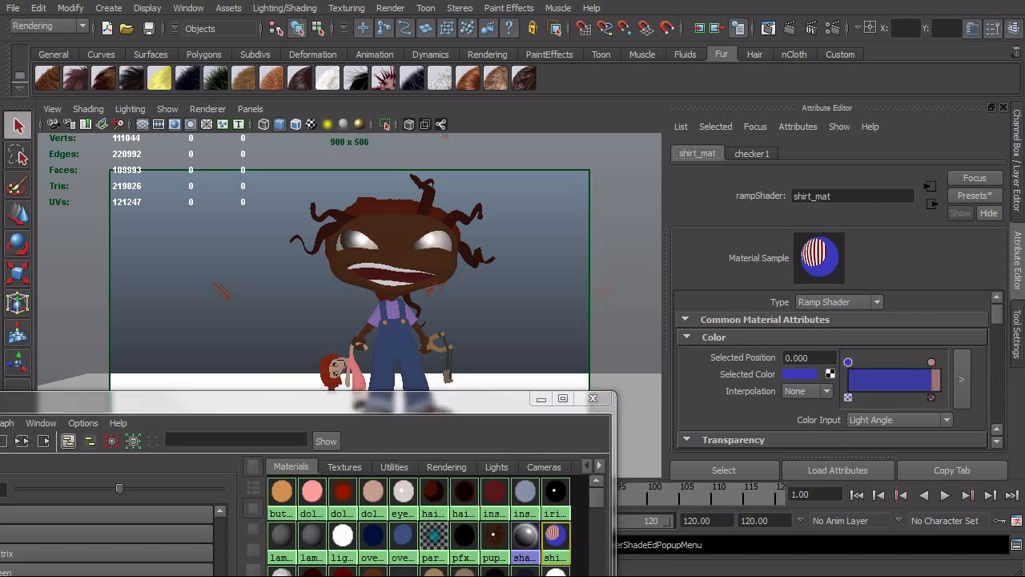
{"action": "middle_click_drag", "start_coordinate": [592, 576], "coordinate": [755, 374]}
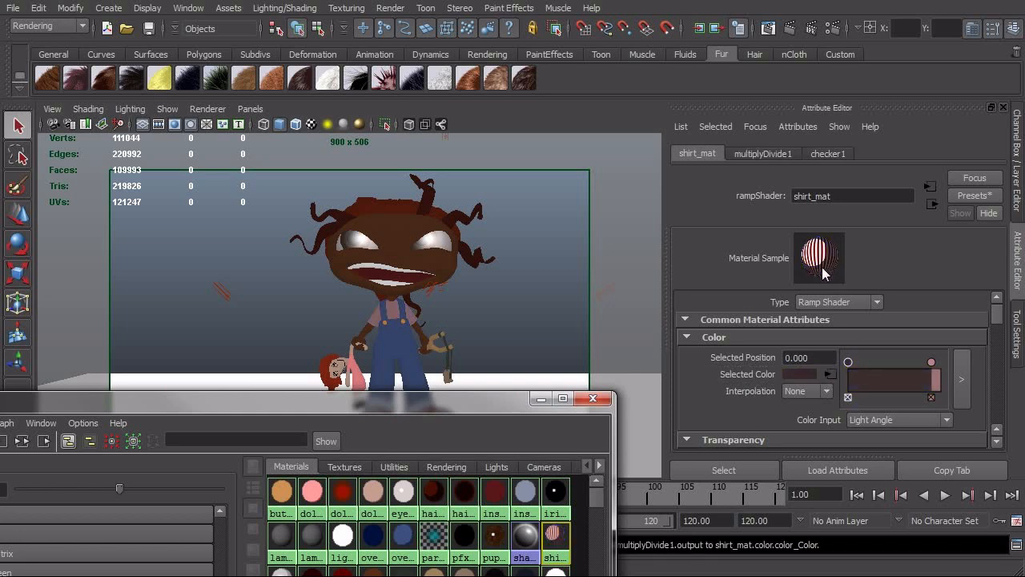
Render the frame to check the shirt's darkened stripes in shadow and close the rendered image.
{"action": "left_click", "coordinate": [789, 30]}
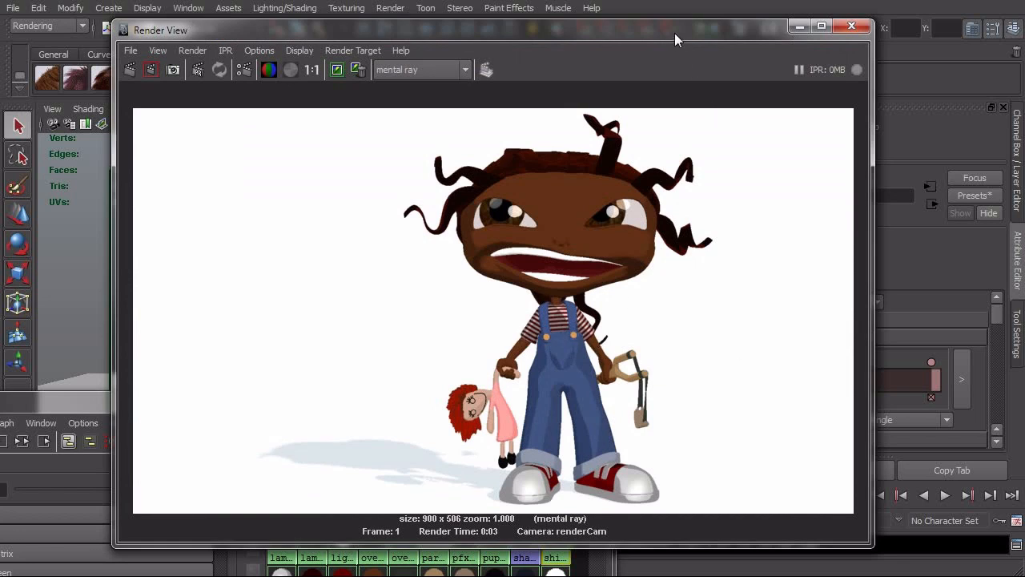
{"action": "left_click_drag", "start_coordinate": [675, 33], "coordinate": [583, 33]}
{"action": "left_click", "coordinate": [759, 29]}
Change checker1's Color 2 to green and render the frame to test the color on the shirt.
{"action": "left_click", "coordinate": [827, 153]}
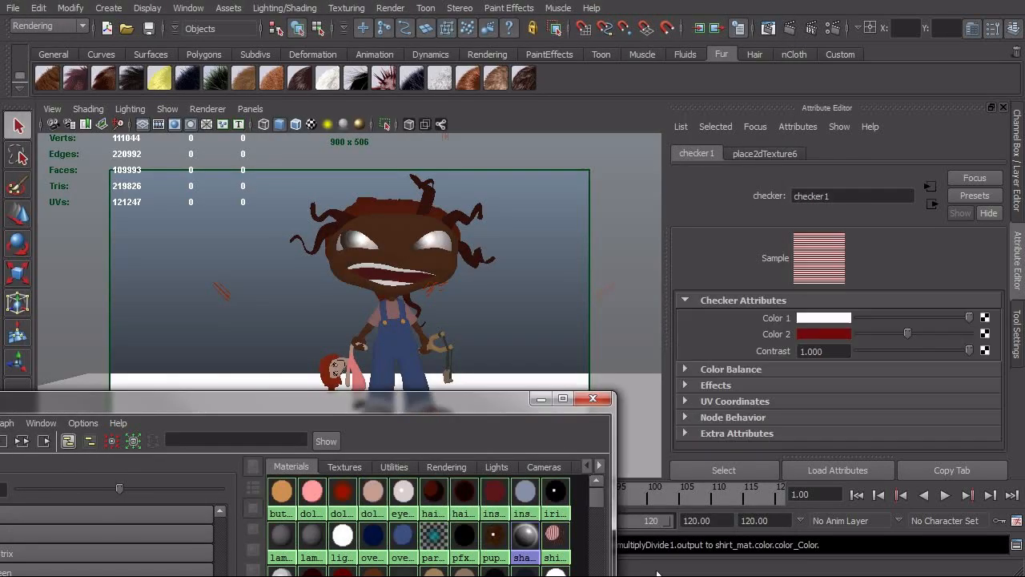
{"action": "left_click", "coordinate": [817, 332]}
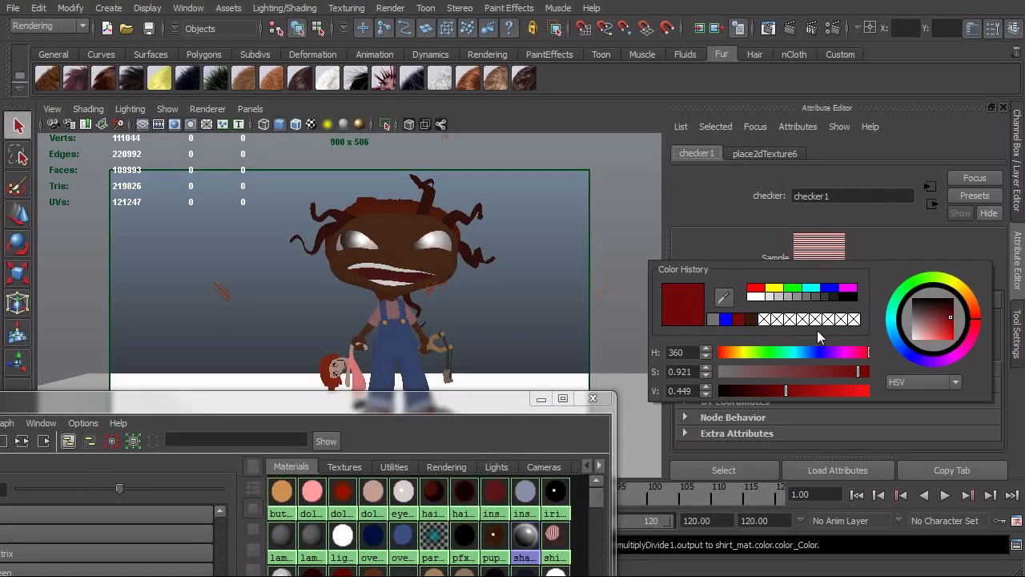
{"action": "left_click", "coordinate": [793, 287]}
{"action": "left_click", "coordinate": [787, 32]}
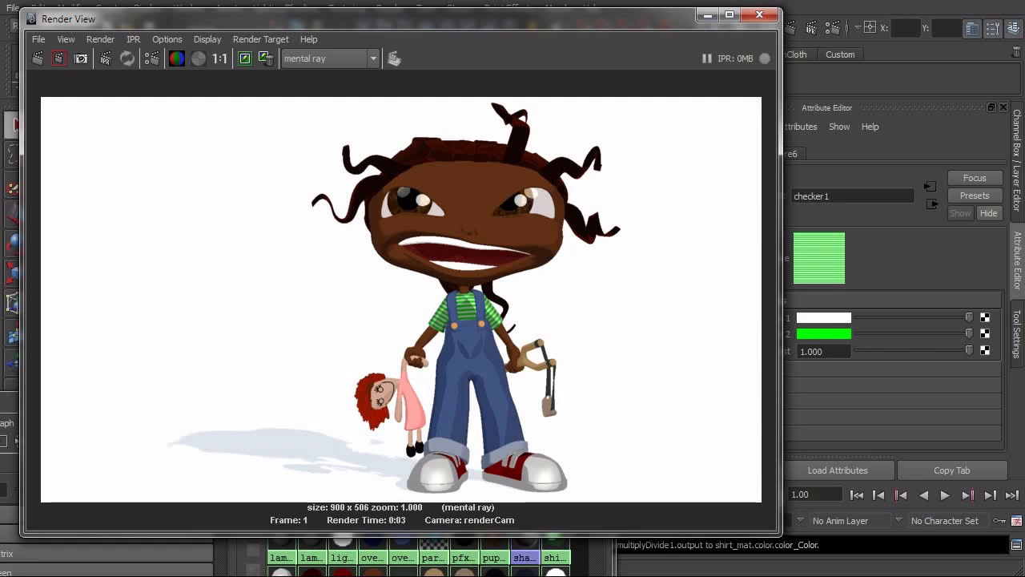
Move the light color marker on shirt_mat's ramp to position 0.843 and set checker1's Color 2 back to dark red.
{"action": "left_click", "coordinate": [555, 548]}
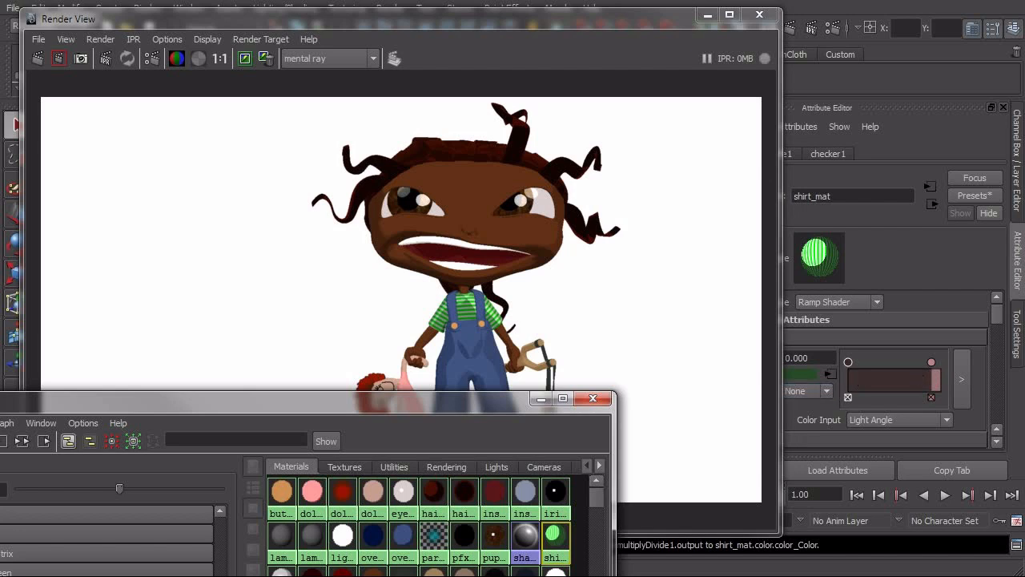
{"action": "left_click", "coordinate": [929, 365]}
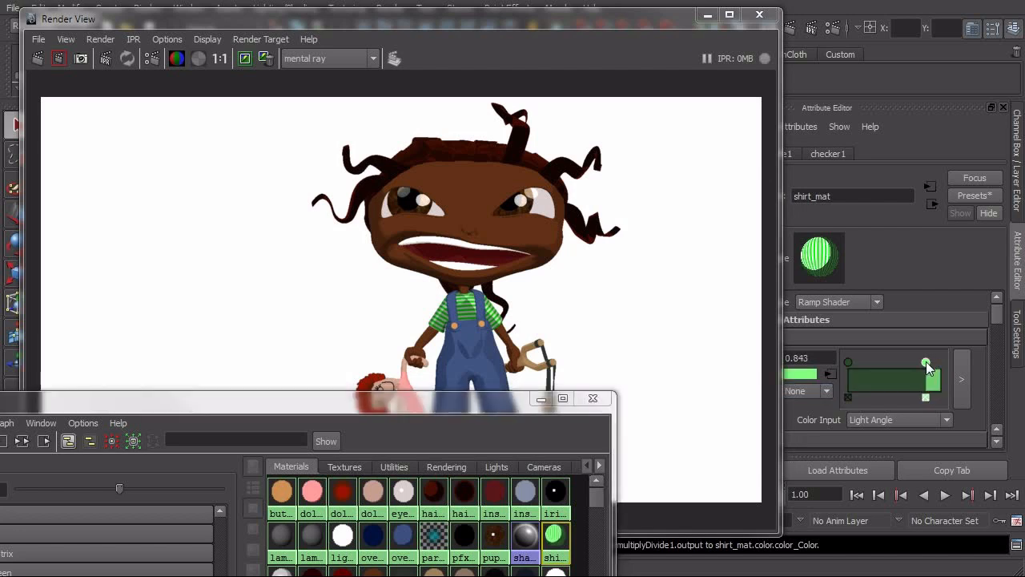
{"action": "left_click", "coordinate": [552, 573]}
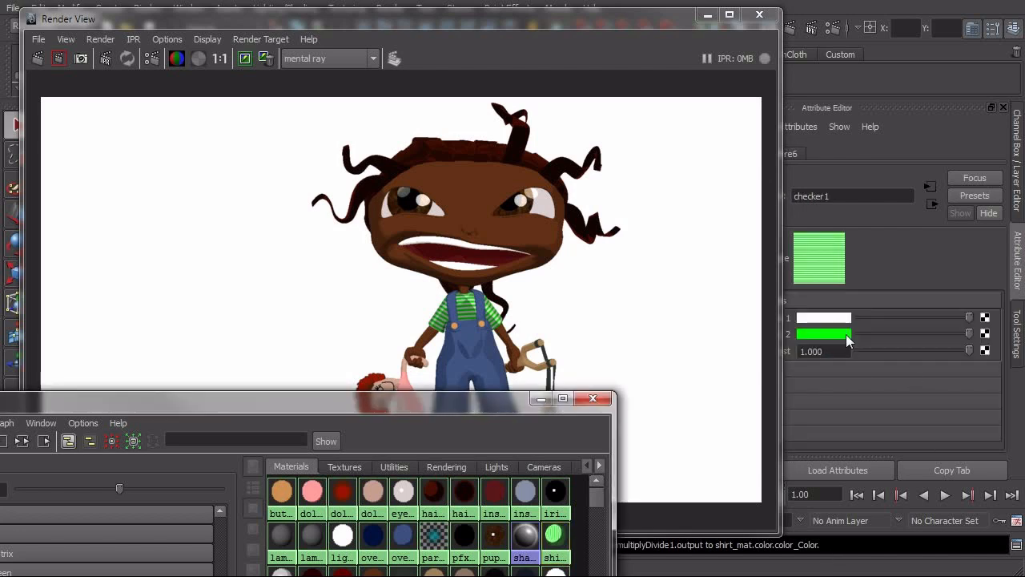
{"action": "left_click", "coordinate": [846, 334]}
{"action": "left_click", "coordinate": [784, 323]}
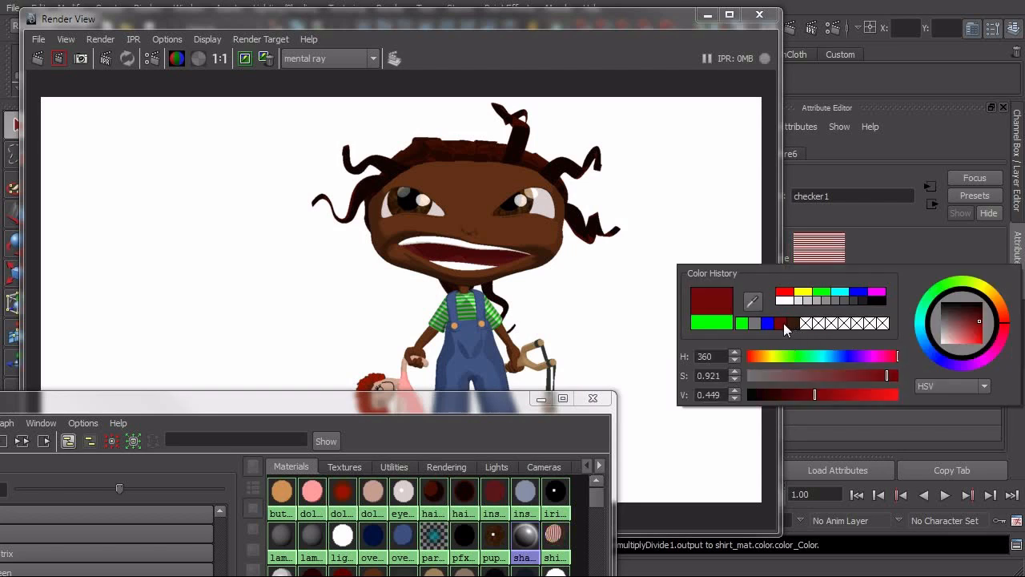
Close the rendered image and examine the Color and Incandescence ramps of overalls_mat.
{"action": "left_click_drag", "start_coordinate": [559, 20], "coordinate": [589, 8]}
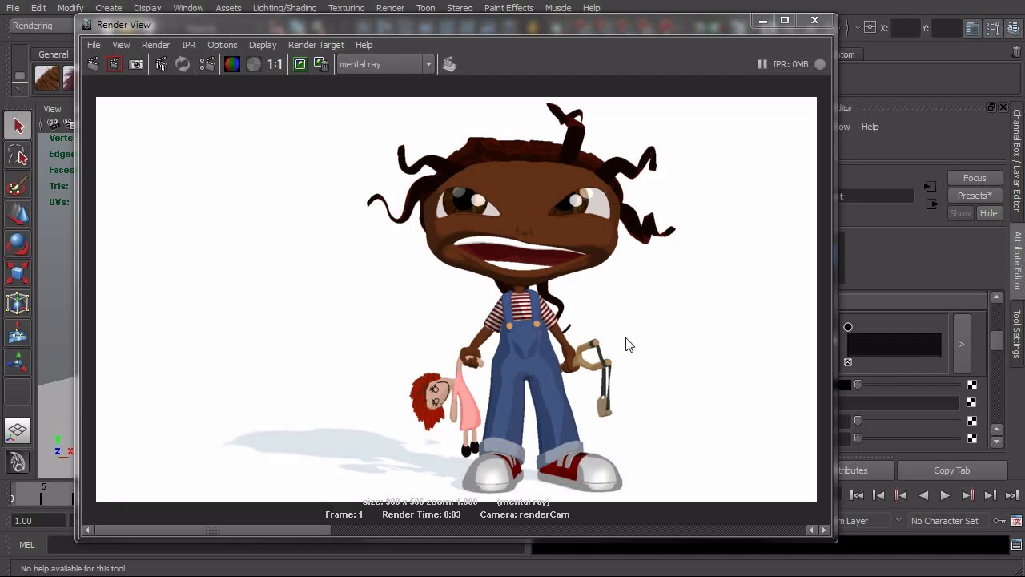
{"action": "left_click", "coordinate": [813, 21]}
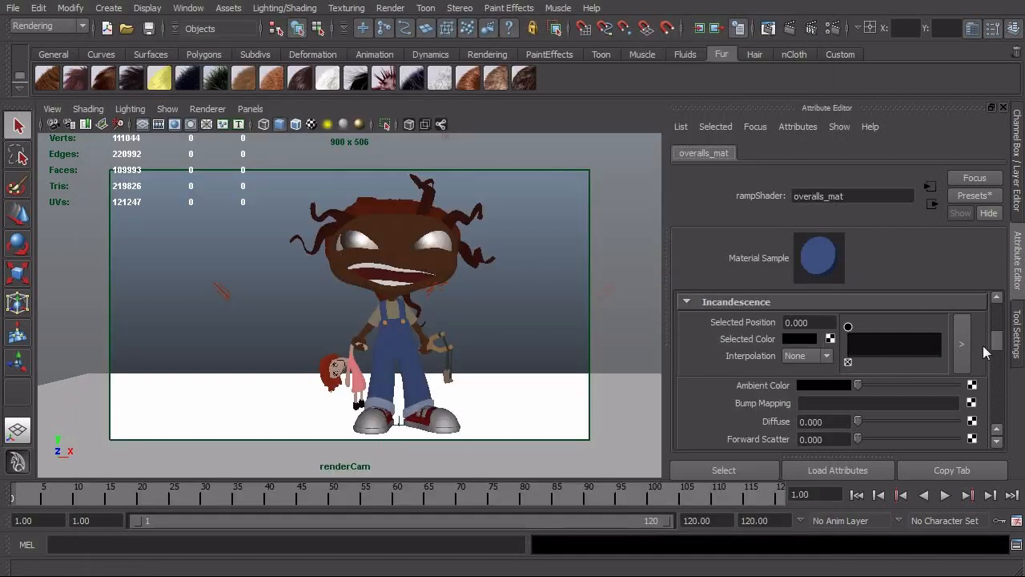
{"action": "scroll", "coordinate": [983, 345], "scroll_direction": "up", "scroll_amount": 5}
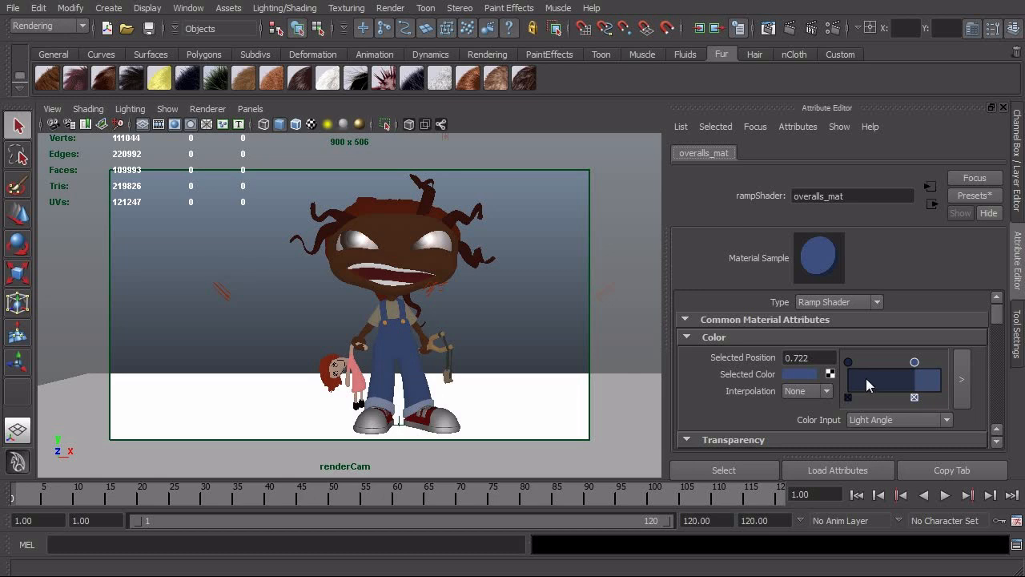
{"action": "left_click_drag", "start_coordinate": [999, 320], "coordinate": [997, 349]}
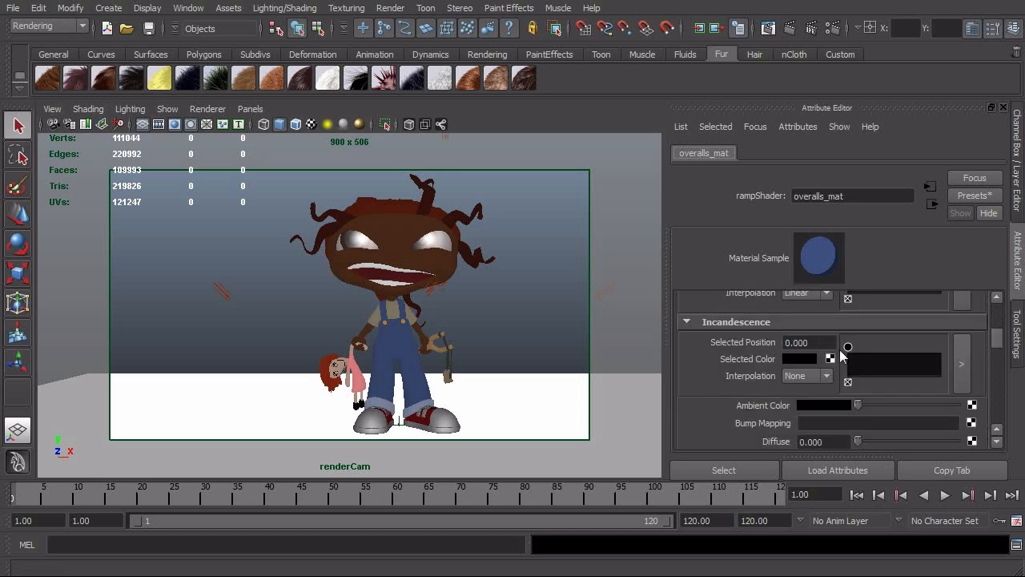
Render the frame, keep the image in the Render View for comparison, and close the window.
{"action": "left_click", "coordinate": [797, 358]}
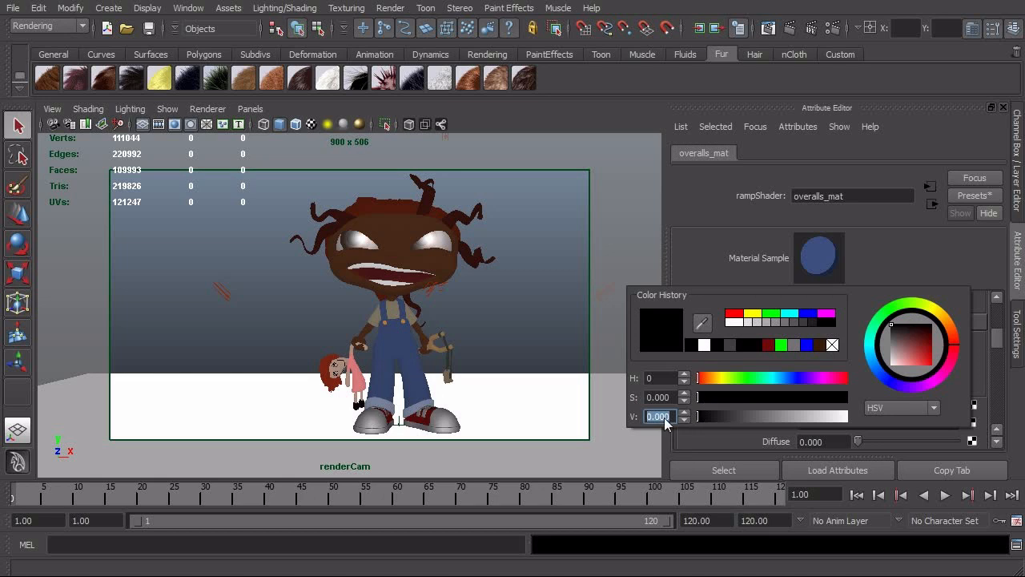
{"action": "left_click", "coordinate": [793, 30]}
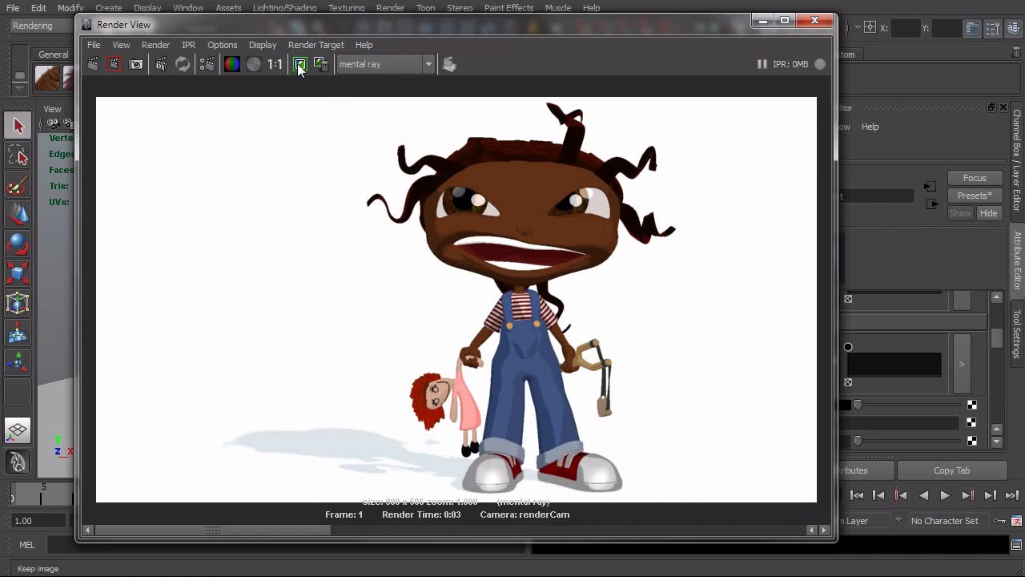
{"action": "left_click", "coordinate": [299, 66]}
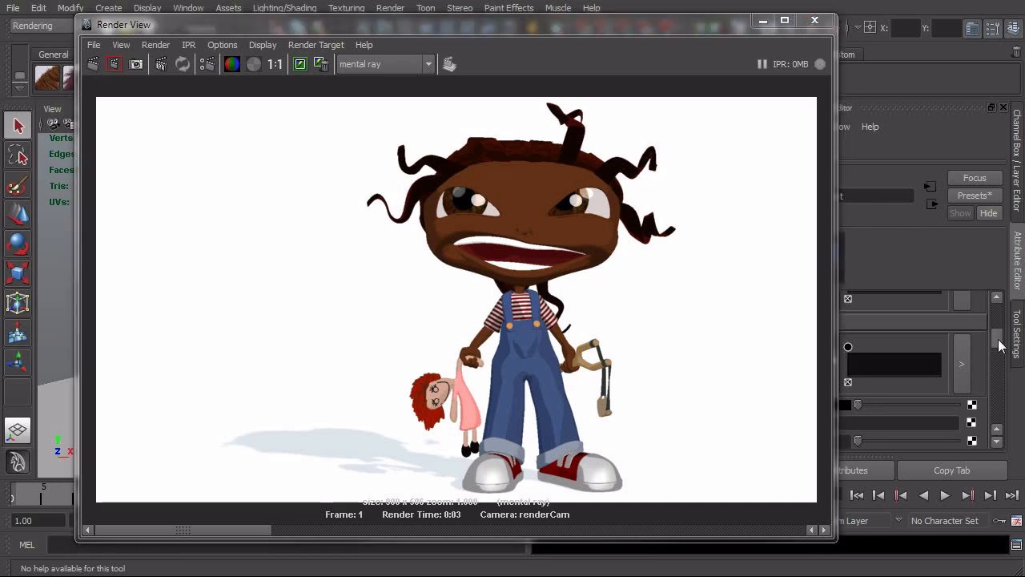
{"action": "left_click", "coordinate": [816, 21]}
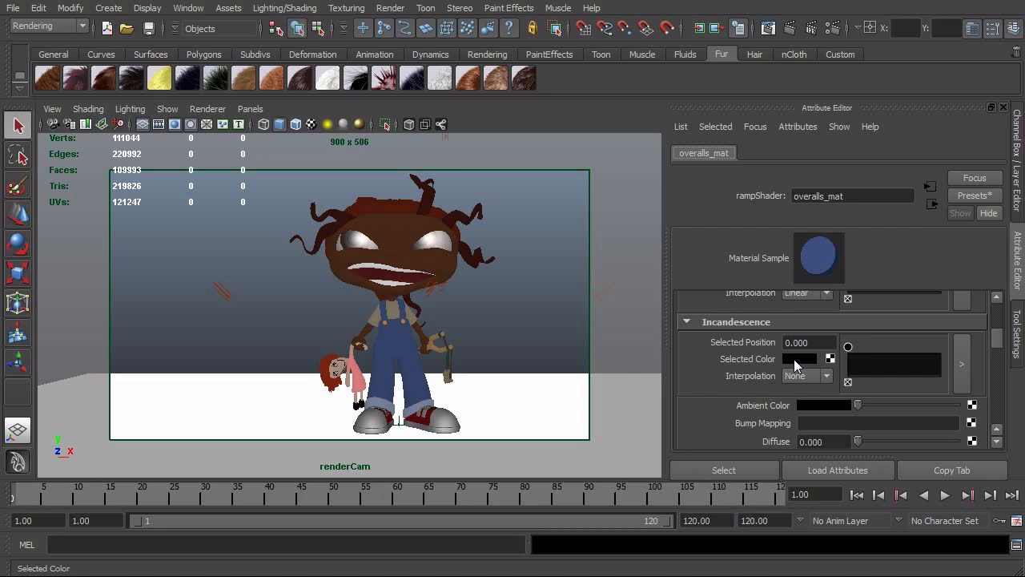
Set the value of overalls_mat's Incandescence color to -0.25 and render the frame to check the overalls.
{"action": "left_click", "coordinate": [797, 365]}
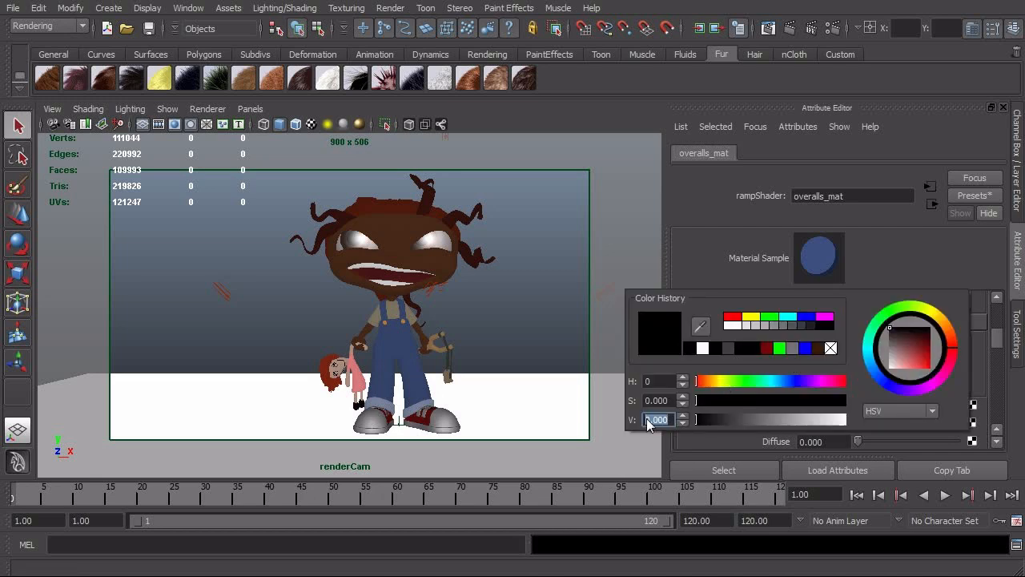
{"action": "type", "text": "-.25"}
{"action": "key", "text": "Return"}
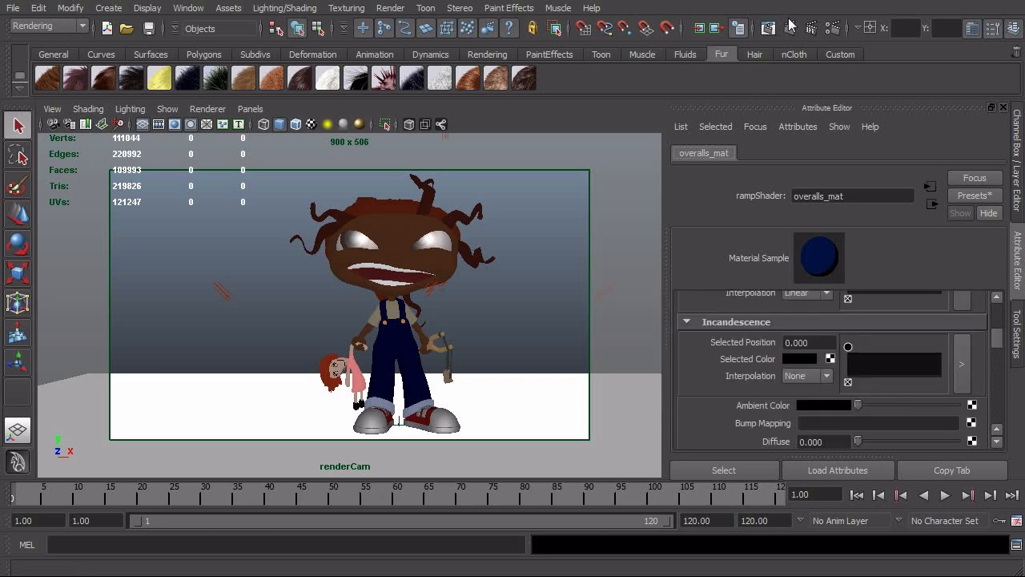
{"action": "left_click", "coordinate": [791, 32]}
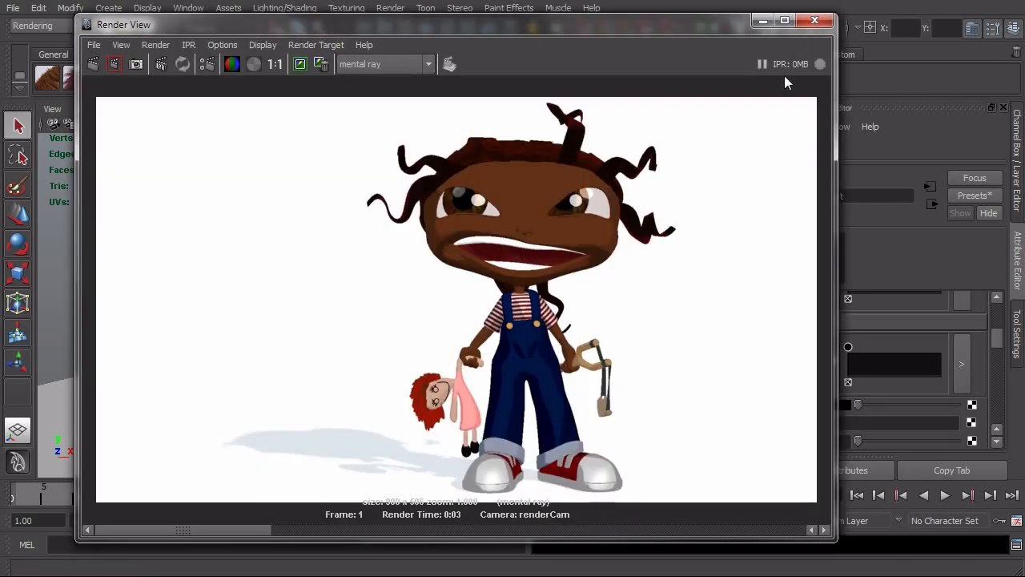
Compare the overalls renders, close the window, and map overalls_mat's Incandescence color with a PSD File texture using the PSD image in sourceimages.
{"action": "left_click_drag", "start_coordinate": [188, 533], "coordinate": [130, 530]}
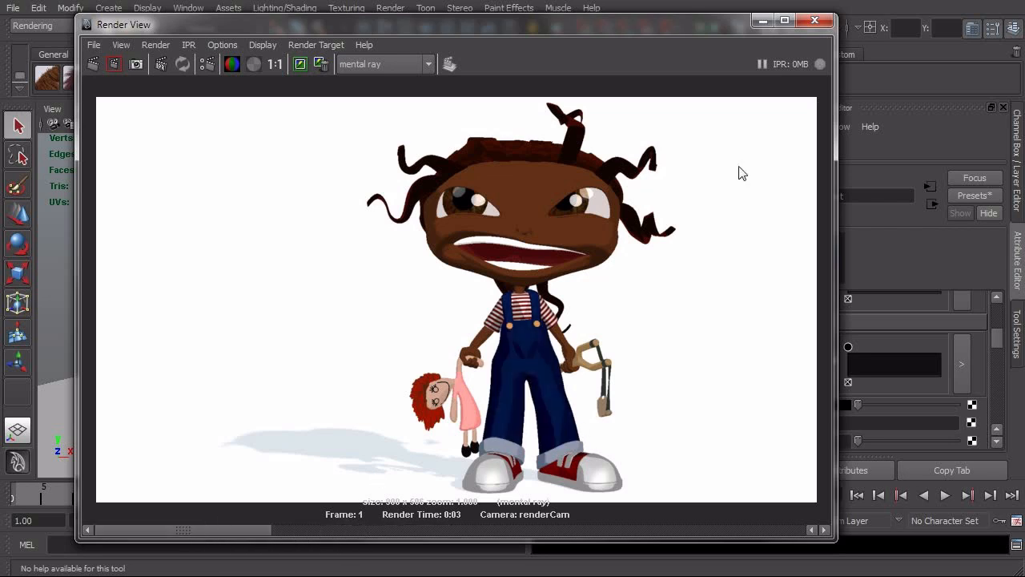
{"action": "left_click", "coordinate": [812, 21]}
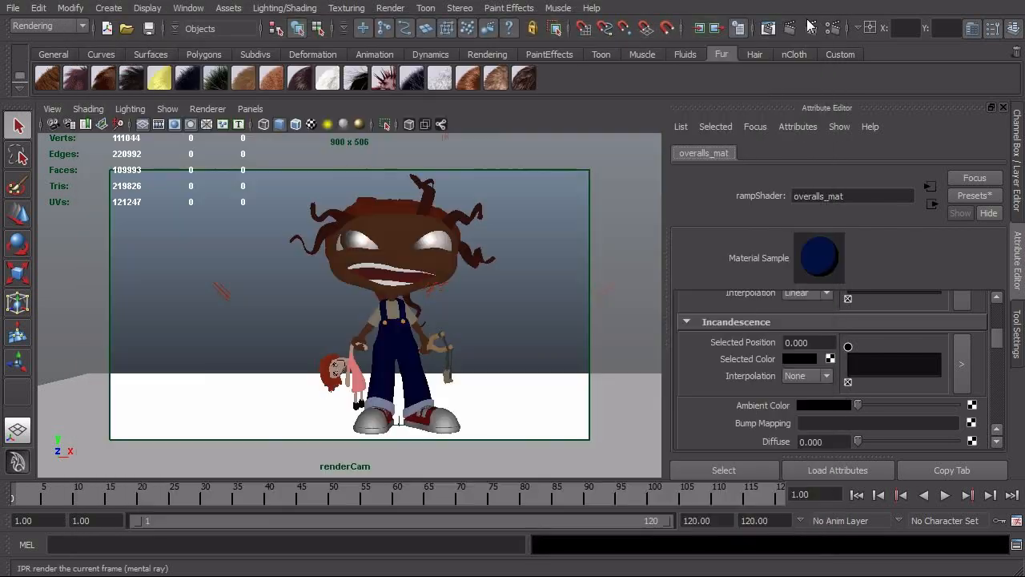
{"action": "left_click", "coordinate": [832, 363]}
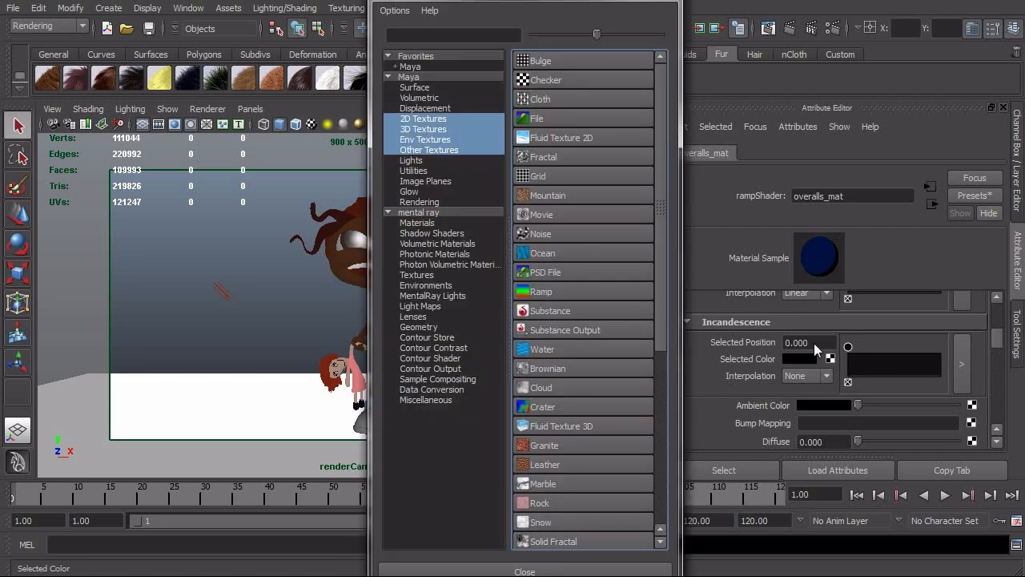
{"action": "left_click", "coordinate": [573, 272]}
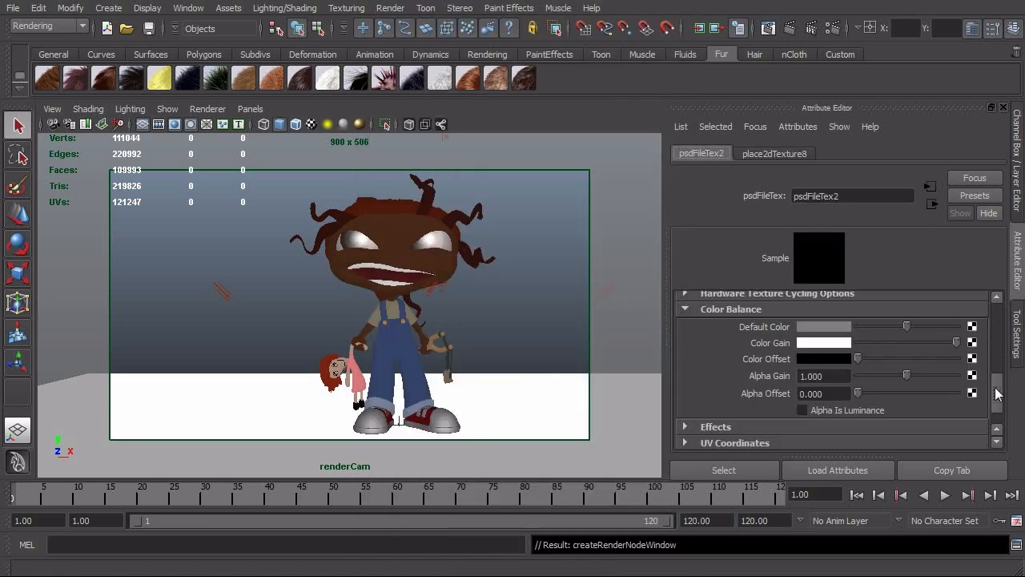
{"action": "scroll", "coordinate": [997, 392], "scroll_direction": "up", "scroll_amount": 5}
{"action": "left_click", "coordinate": [974, 365]}
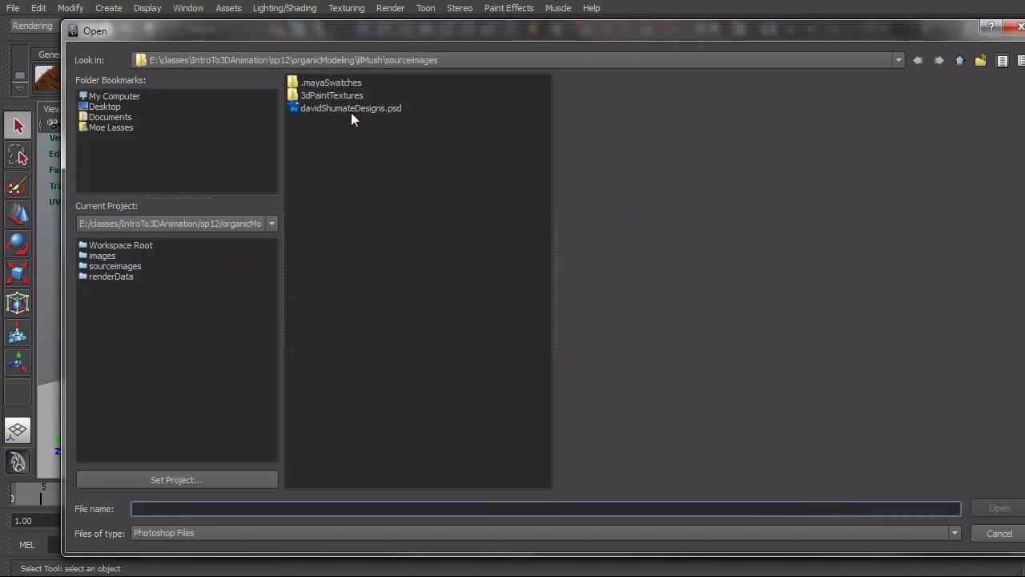
{"action": "double_click", "coordinate": [351, 110]}
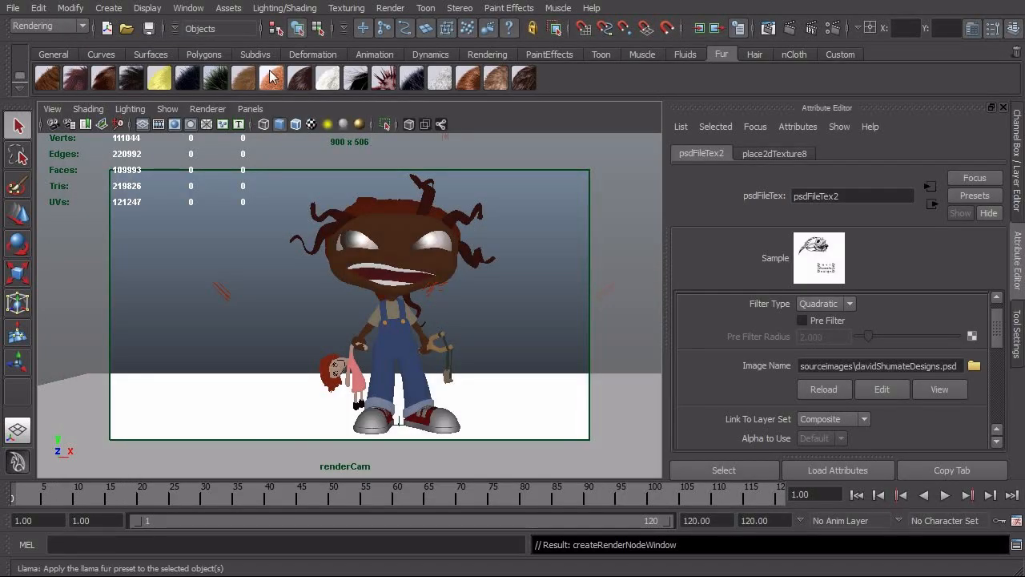
Inspect the overalls' UV layout in the UV Texture Editor, close it, and render the frame to check the mapped incandescence.
{"action": "left_click", "coordinate": [396, 313]}
{"action": "left_click", "coordinate": [189, 8]}
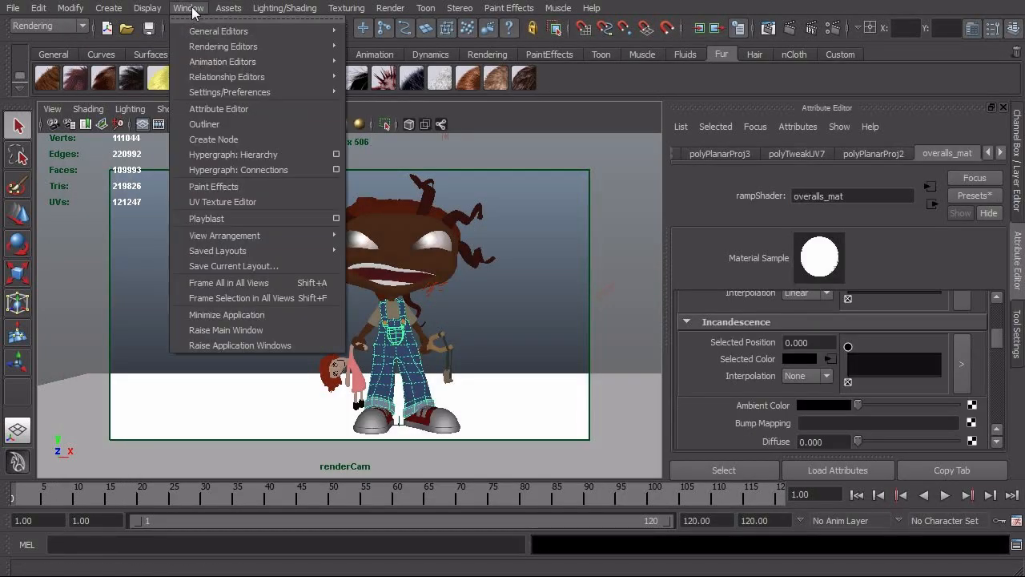
{"action": "left_click", "coordinate": [241, 198]}
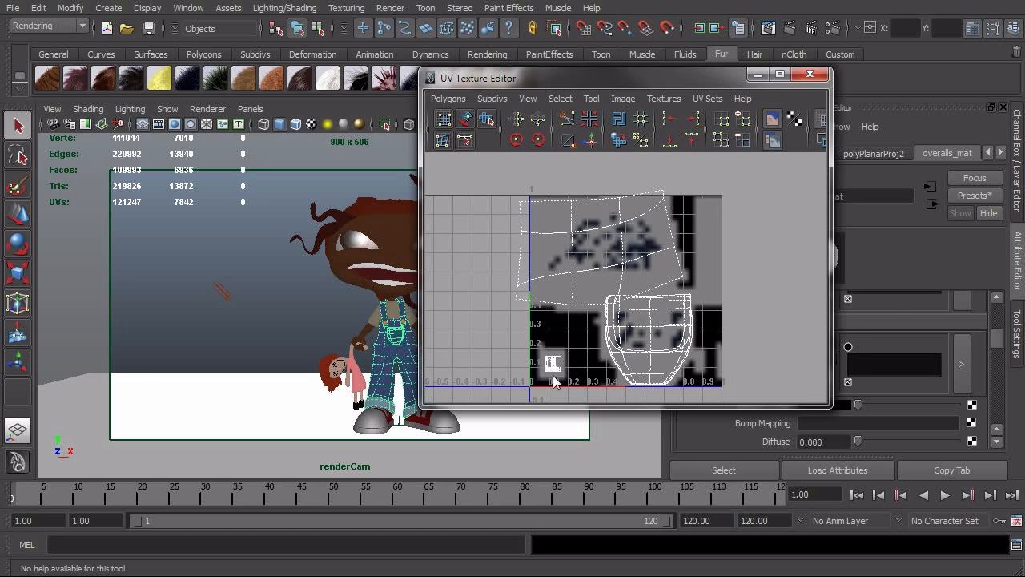
{"action": "left_click", "coordinate": [810, 75]}
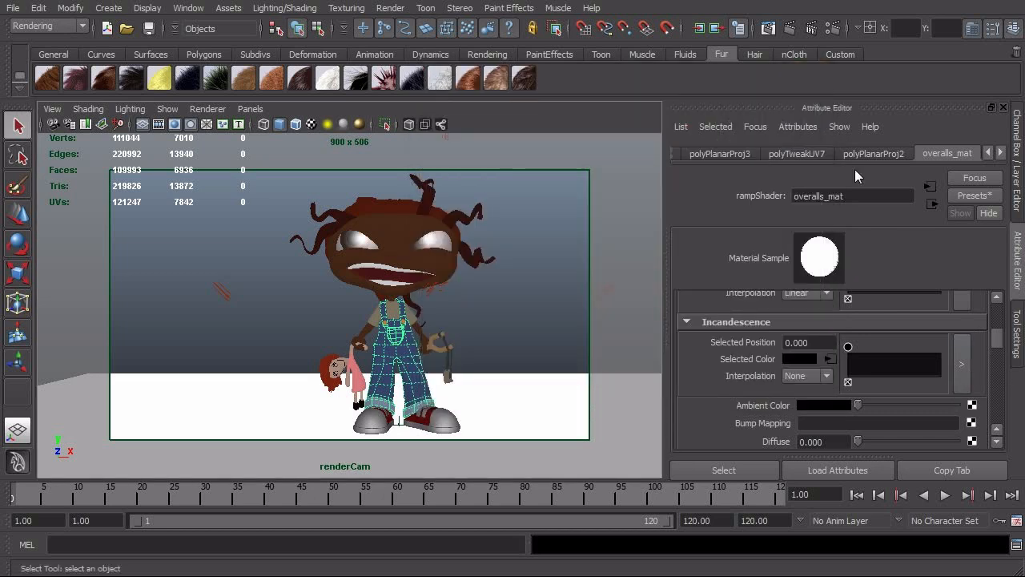
{"action": "left_click", "coordinate": [790, 29]}
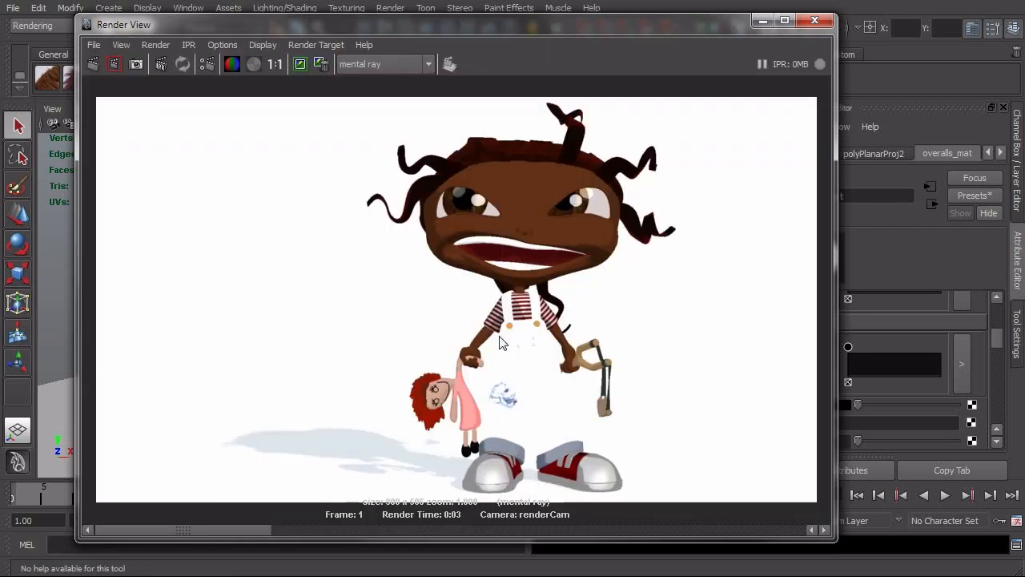
{"action": "left_click", "coordinate": [817, 22]}
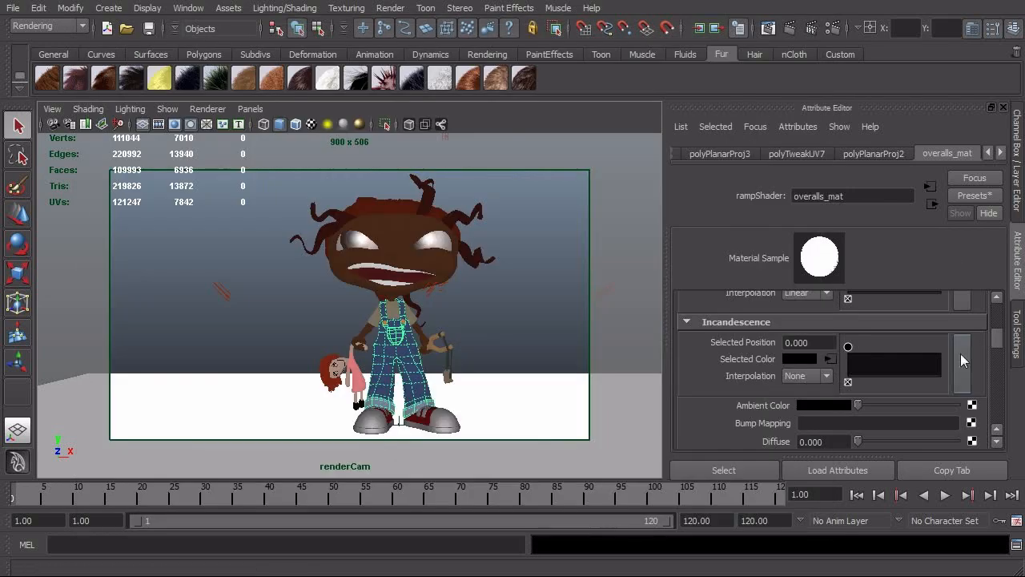
Set the value of psdFileTex2's Color Gain to 0.25 in its Color Balance settings.
{"action": "left_click", "coordinate": [831, 362]}
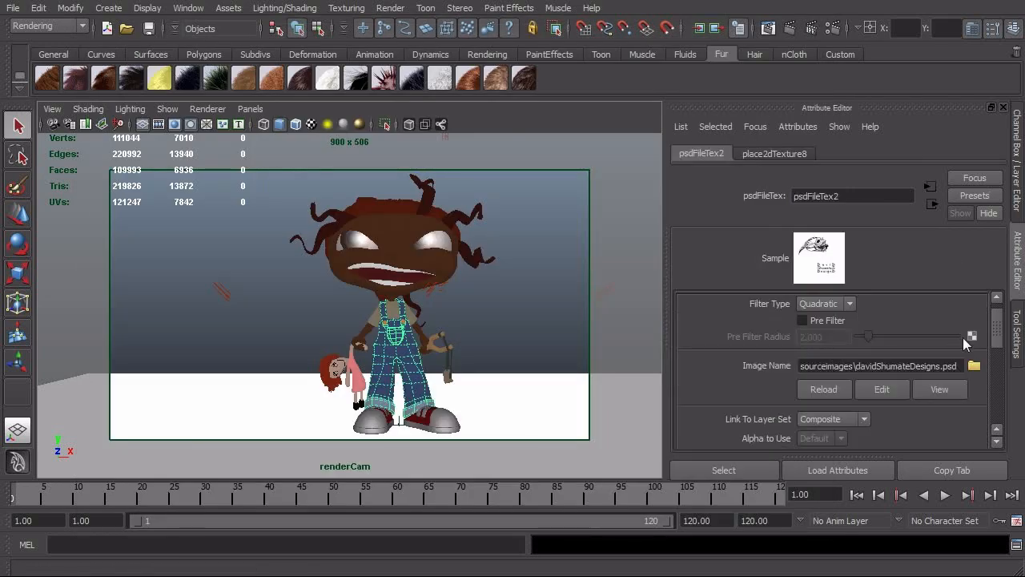
{"action": "scroll", "coordinate": [969, 352], "scroll_direction": "down", "scroll_amount": 6}
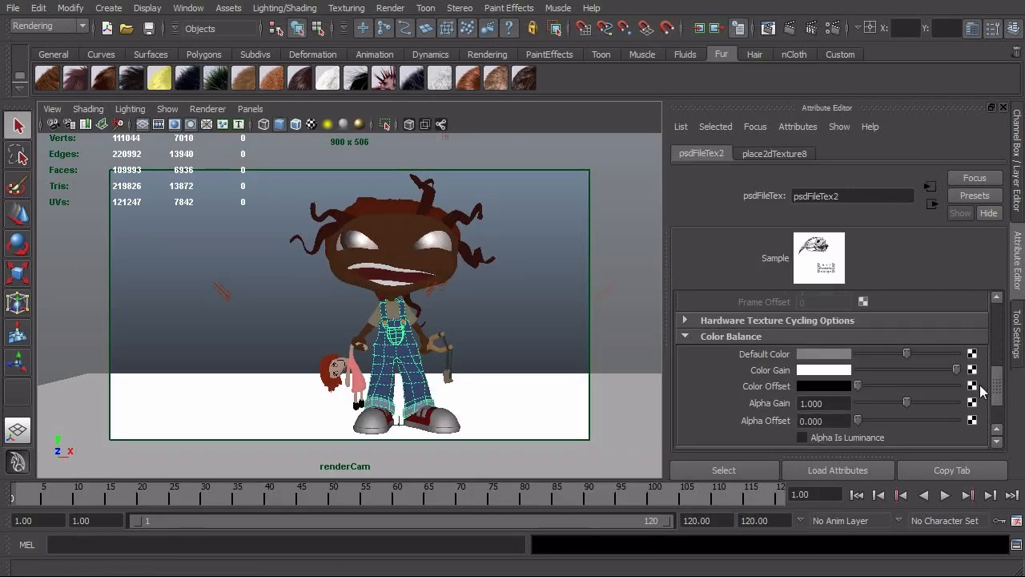
{"action": "scroll", "coordinate": [980, 385], "scroll_direction": "down", "scroll_amount": 1}
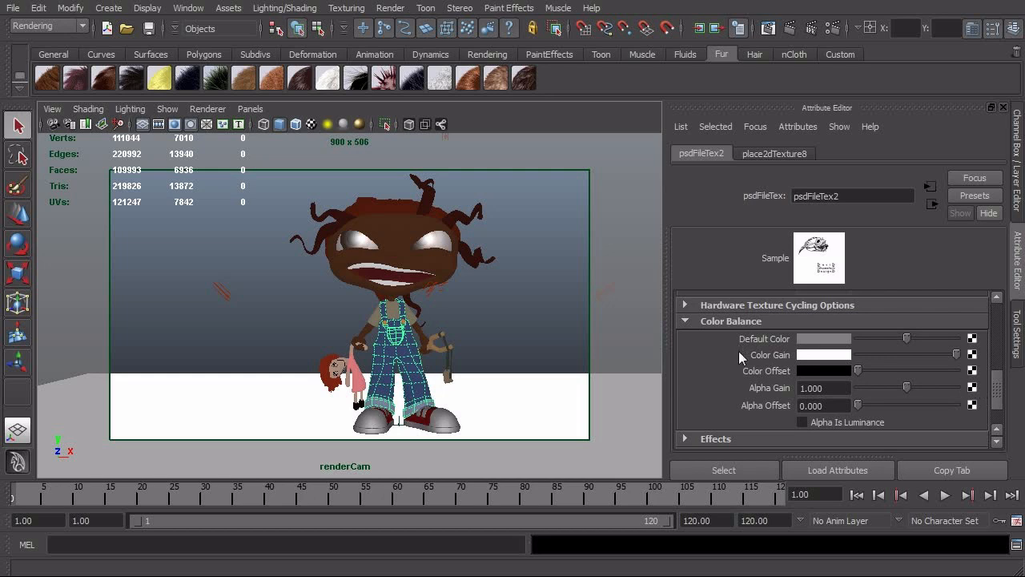
{"action": "left_click", "coordinate": [815, 357]}
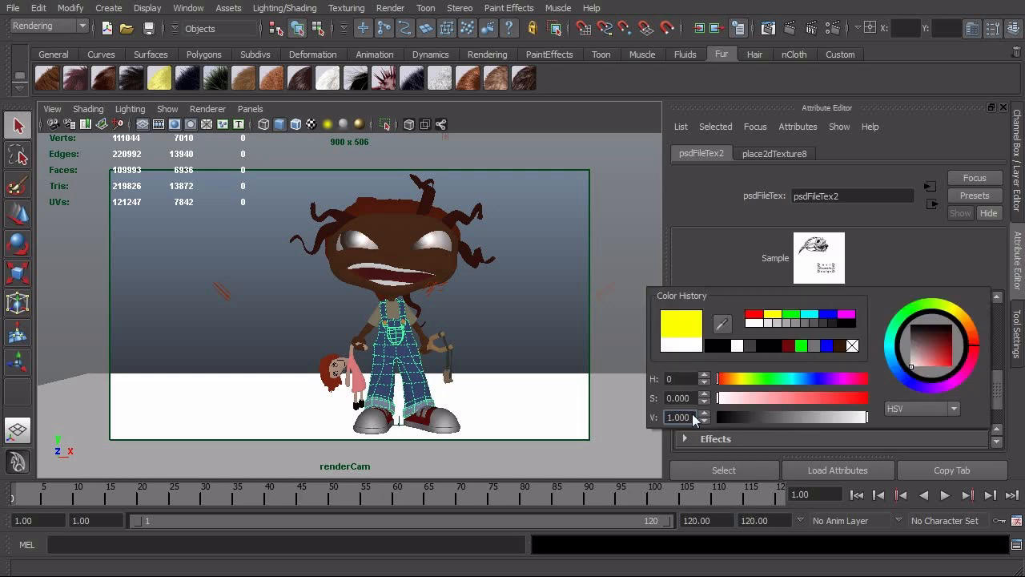
{"action": "left_click_drag", "start_coordinate": [692, 416], "coordinate": [669, 417]}
{"action": "type", "text": ".25"}
{"action": "key", "text": "Return"}
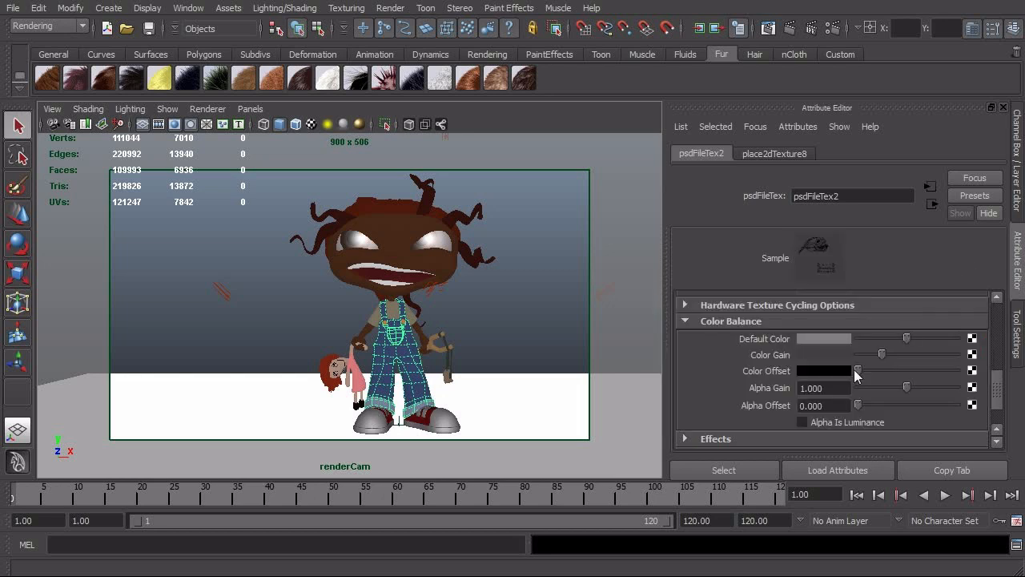
Set the value of psdFileTex2's Color Offset to -0.25 and render the frame to compare the overalls with the kept image.
{"action": "left_click", "coordinate": [807, 372]}
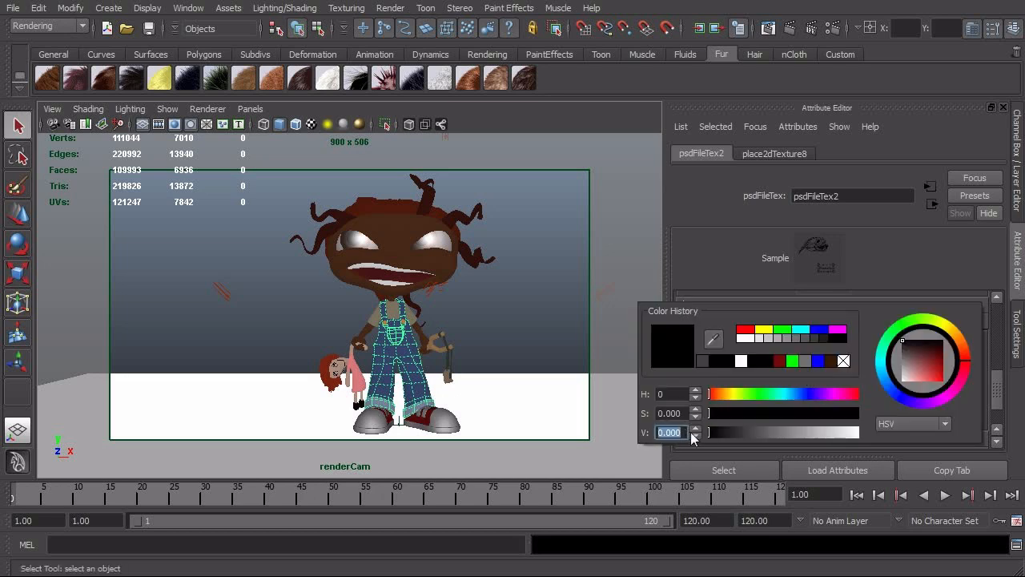
{"action": "type", "text": "-0.25"}
{"action": "key", "text": "Return"}
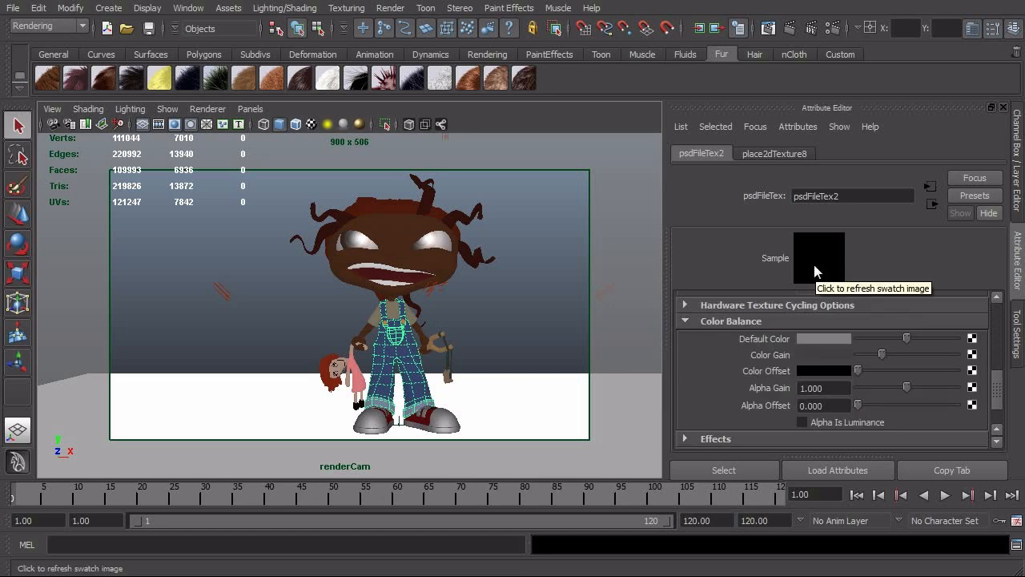
{"action": "left_click", "coordinate": [790, 30]}
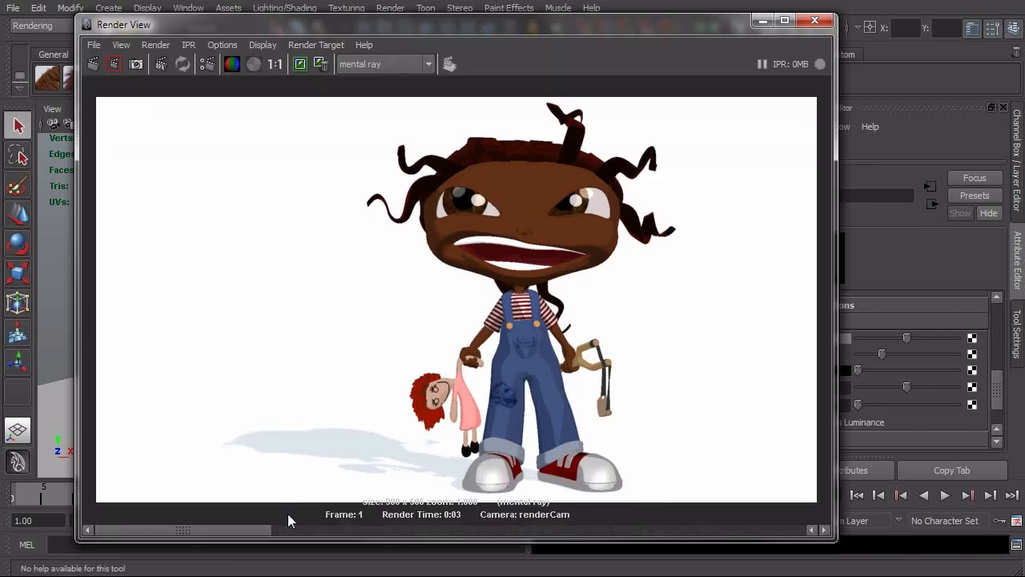
{"action": "left_click_drag", "start_coordinate": [263, 529], "coordinate": [246, 555]}
{"action": "left_click", "coordinate": [814, 20]}
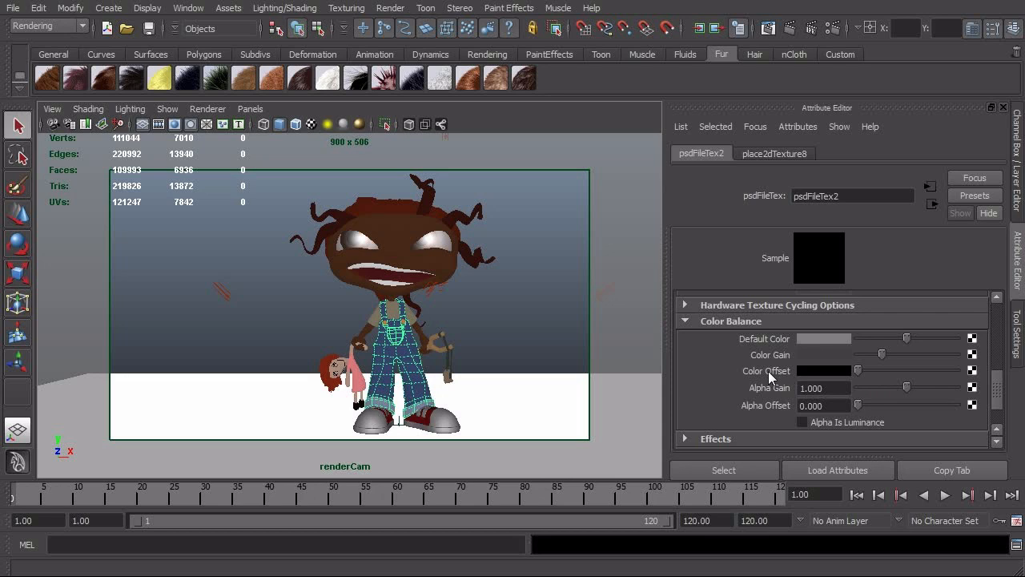
Reset psdFileTex2's Color Offset value to 0 and its Color Gain to white.
{"action": "left_click", "coordinate": [819, 371]}
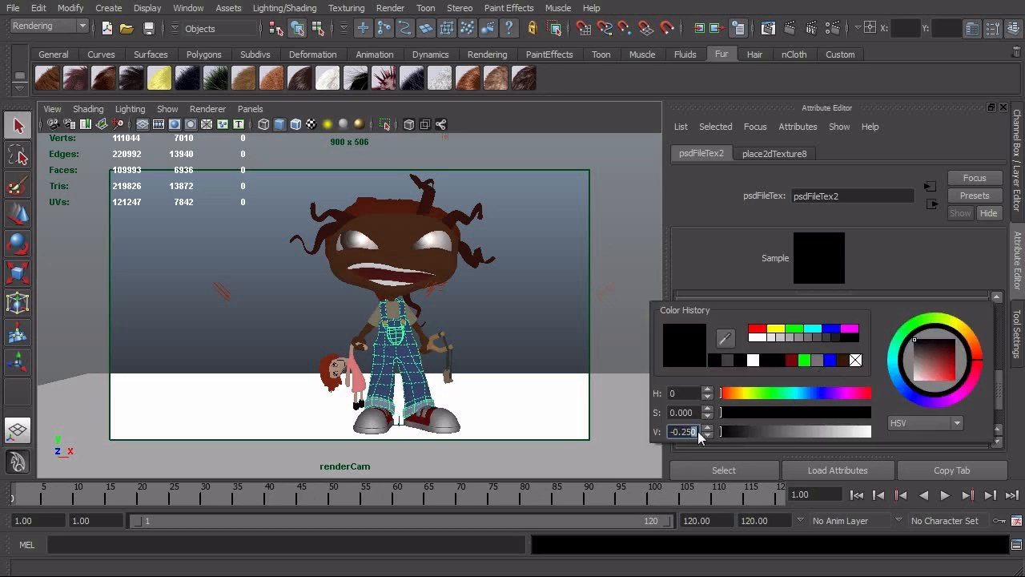
{"action": "left_click_drag", "start_coordinate": [697, 431], "coordinate": [663, 430]}
{"action": "type", "text": "0"}
{"action": "key", "text": "Return"}
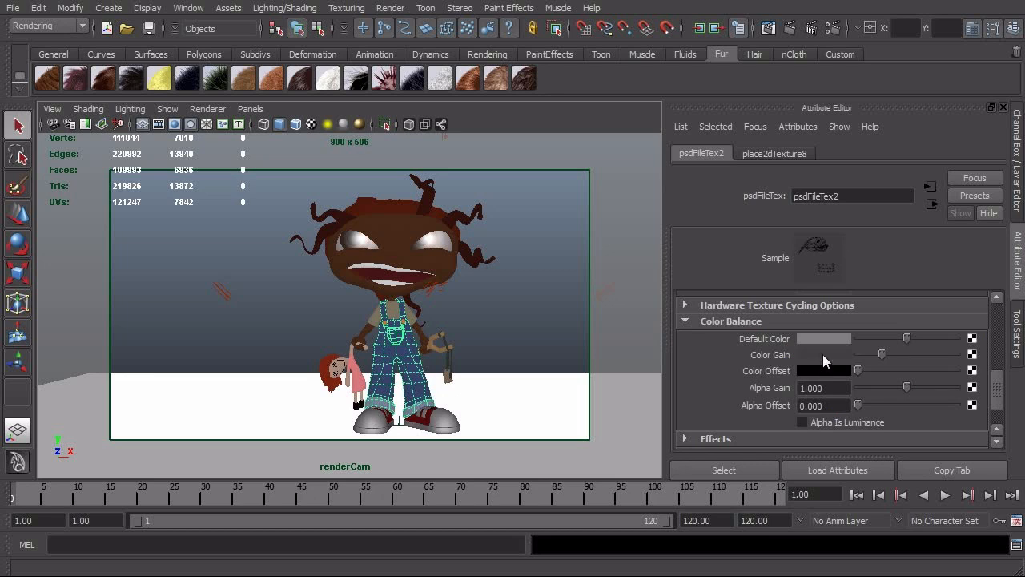
{"action": "left_click", "coordinate": [823, 354]}
{"action": "left_click", "coordinate": [759, 345]}
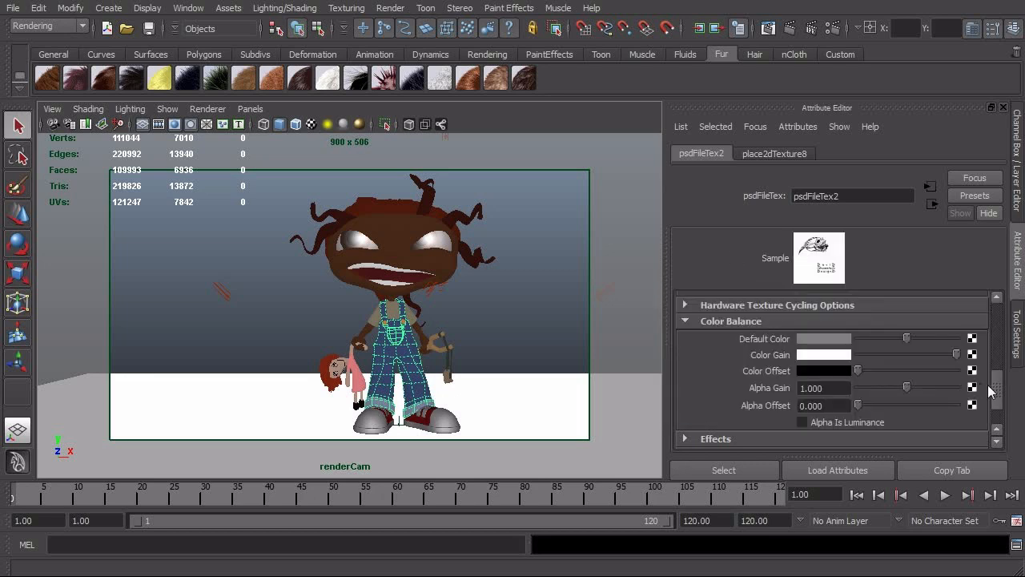
Open the Hypershade and graph the input and output connections of the psdFileTex2 texture in the work area.
{"action": "left_click_drag", "start_coordinate": [996, 392], "coordinate": [1005, 308]}
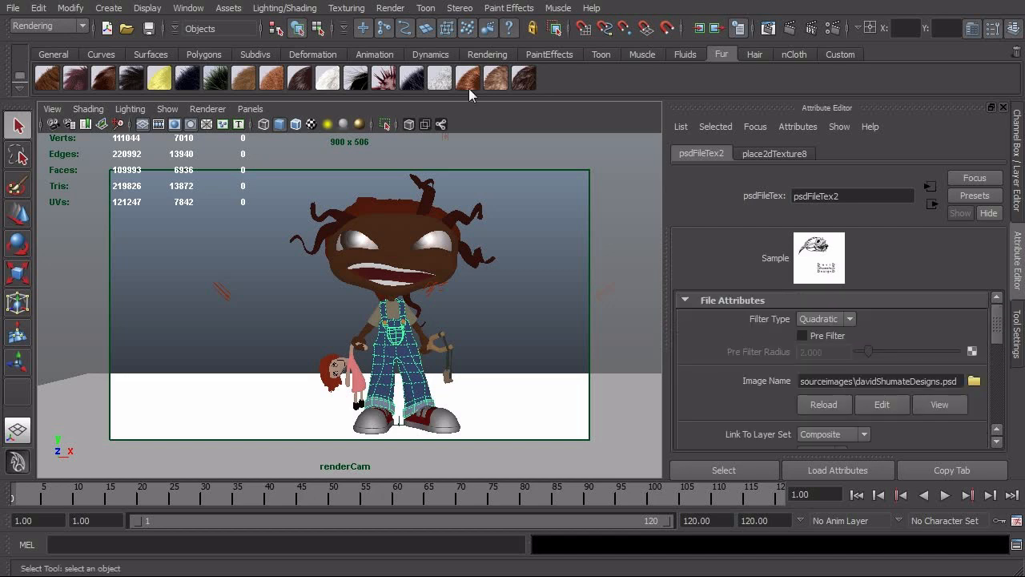
{"action": "left_click", "coordinate": [188, 8]}
{"action": "mouse_move", "coordinate": [200, 51]}
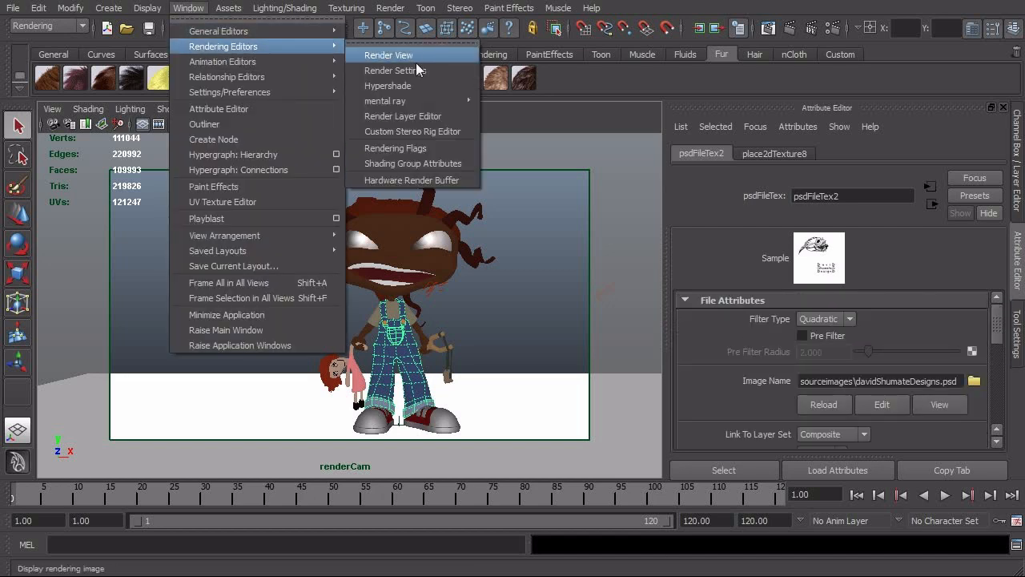
{"action": "left_click", "coordinate": [410, 85]}
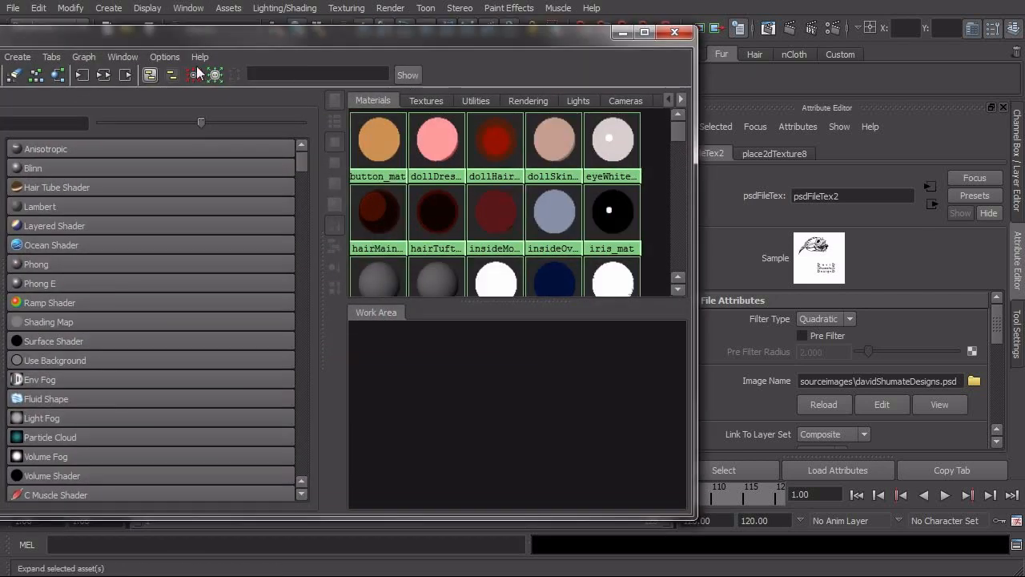
{"action": "left_click", "coordinate": [105, 76]}
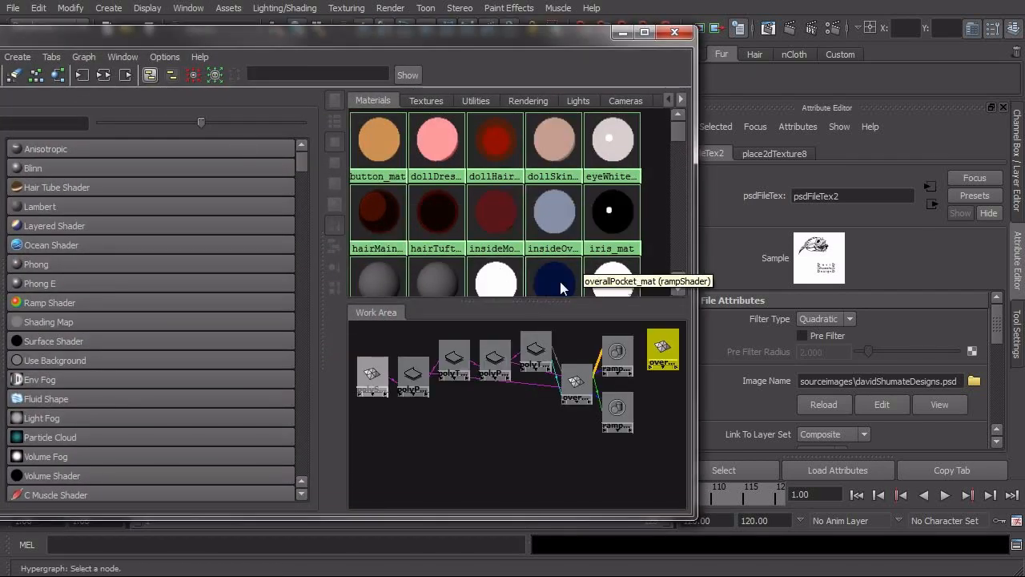
{"action": "left_click_drag", "start_coordinate": [509, 37], "coordinate": [657, 35]}
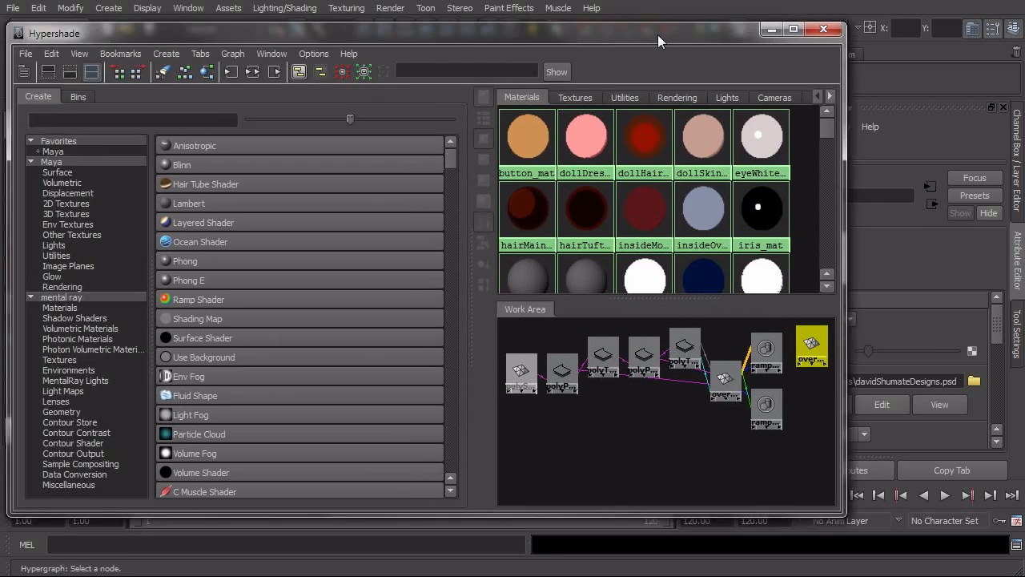
{"action": "left_click", "coordinate": [575, 97]}
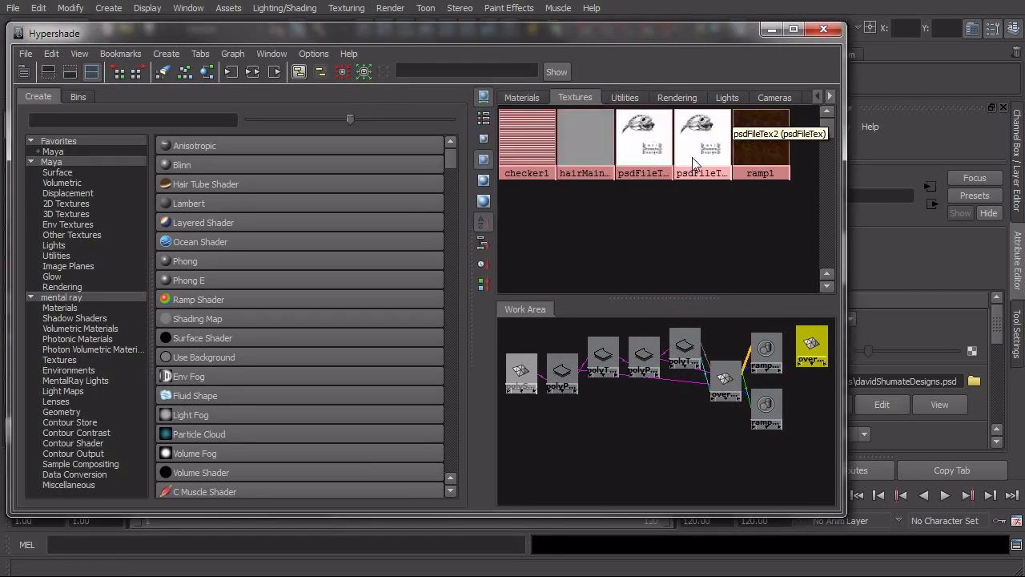
{"action": "left_click", "coordinate": [253, 72]}
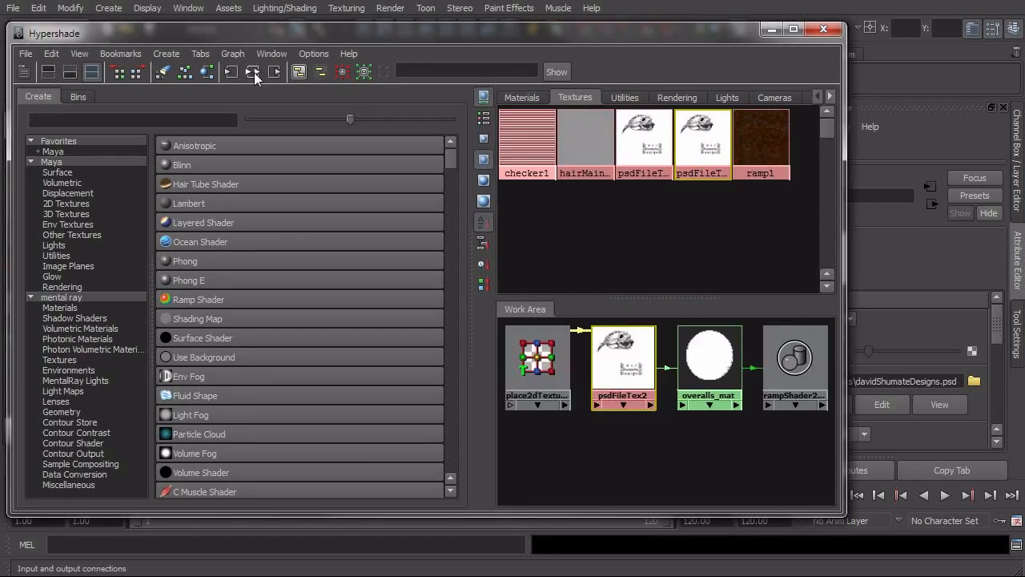
{"action": "left_click_drag", "start_coordinate": [626, 37], "coordinate": [671, 48]}
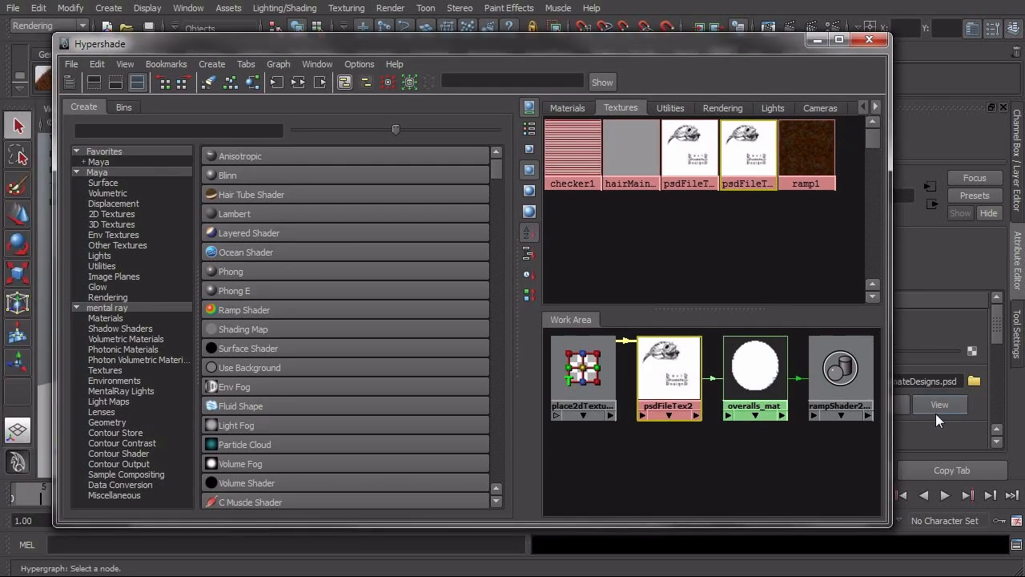
Disconnect psdFileTex2 from overalls_mat's incandescence color and create a Remap Value utility node in the same graph.
{"action": "left_click", "coordinate": [686, 481]}
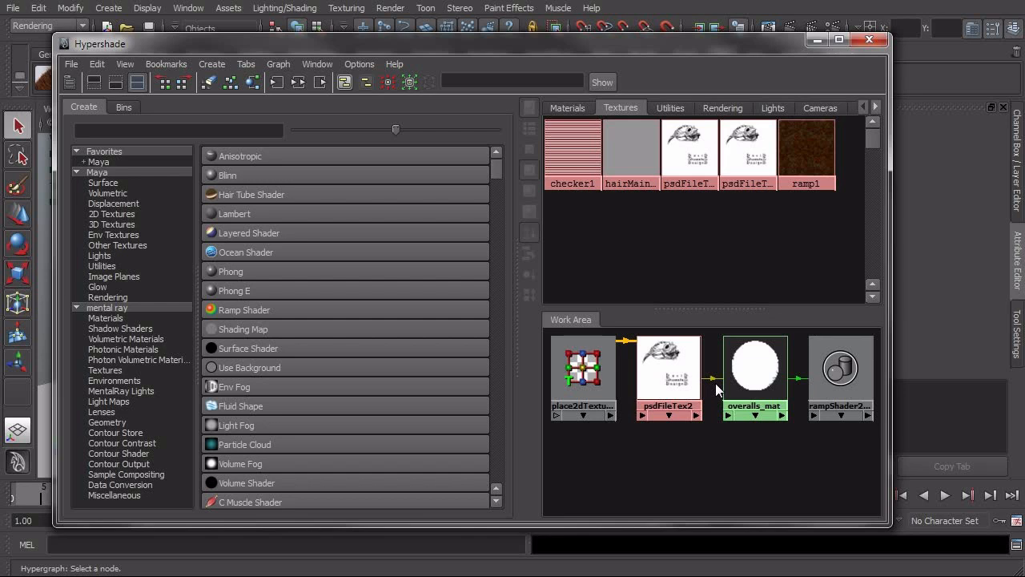
{"action": "key", "text": "Delete"}
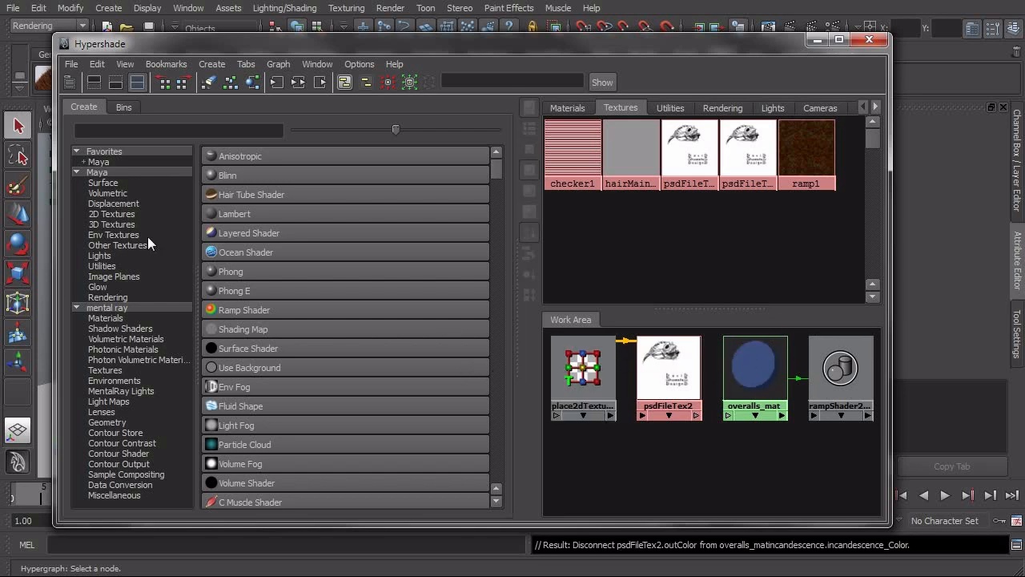
{"action": "left_click", "coordinate": [114, 265]}
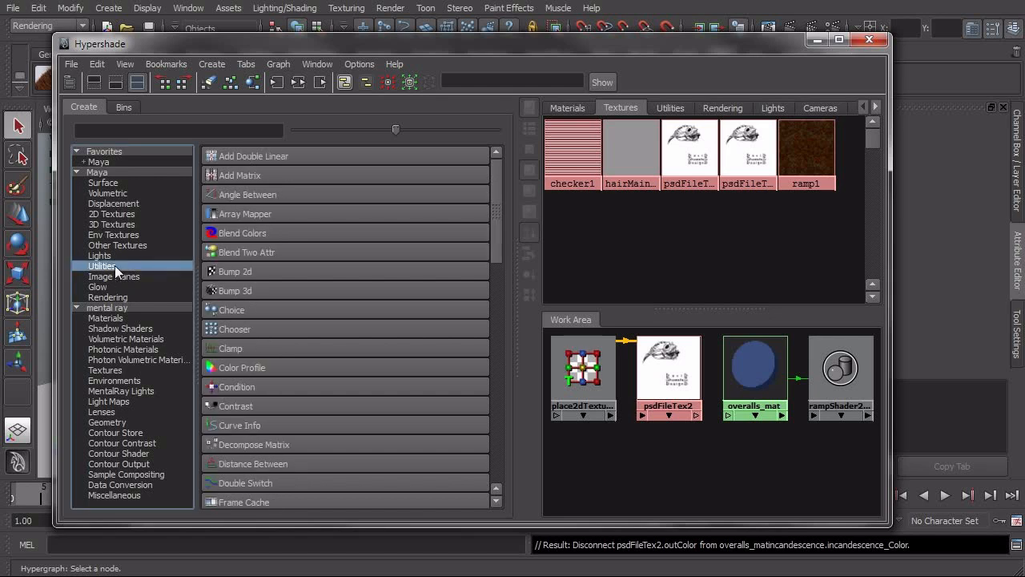
{"action": "left_click_drag", "start_coordinate": [501, 215], "coordinate": [480, 366]}
{"action": "left_click", "coordinate": [224, 366]}
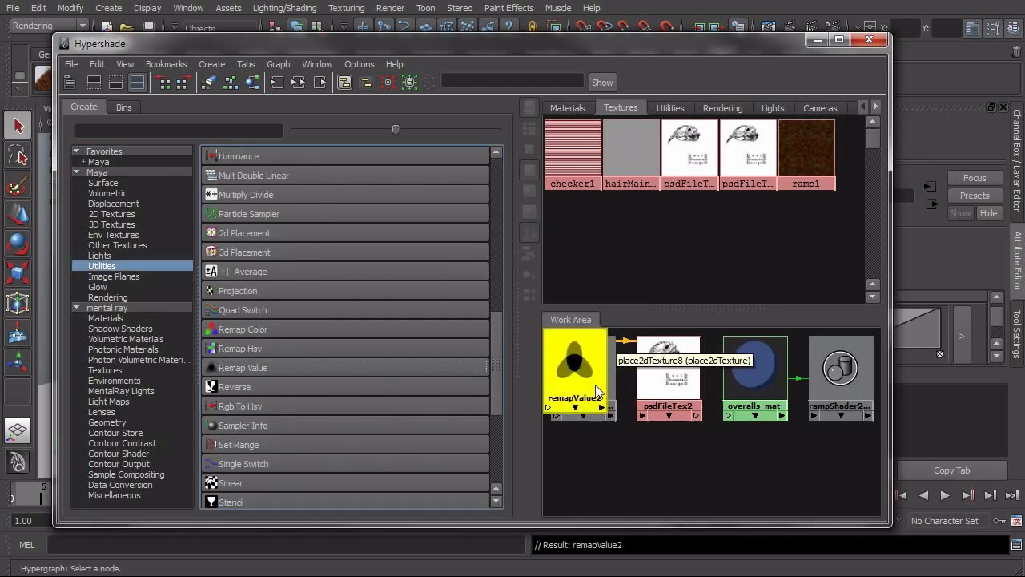
Place the Remap Value node below overalls_mat and connect psdFileTex2's outAlpha to remapValue2's inputValue through the Connection Editor.
{"action": "left_click_drag", "start_coordinate": [595, 382], "coordinate": [761, 481]}
{"action": "middle_click_drag", "start_coordinate": [697, 416], "coordinate": [755, 479]}
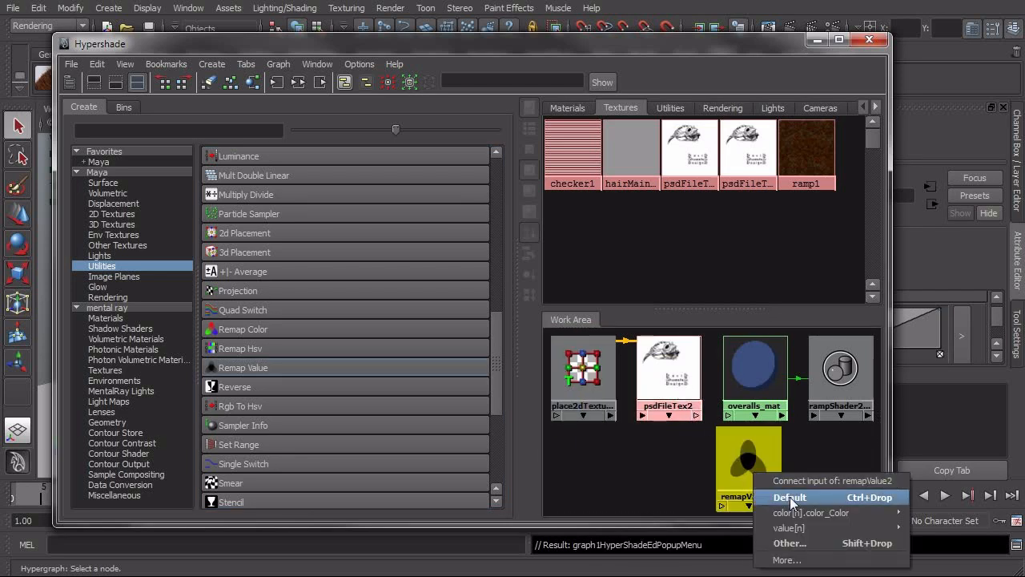
{"action": "left_click", "coordinate": [791, 545]}
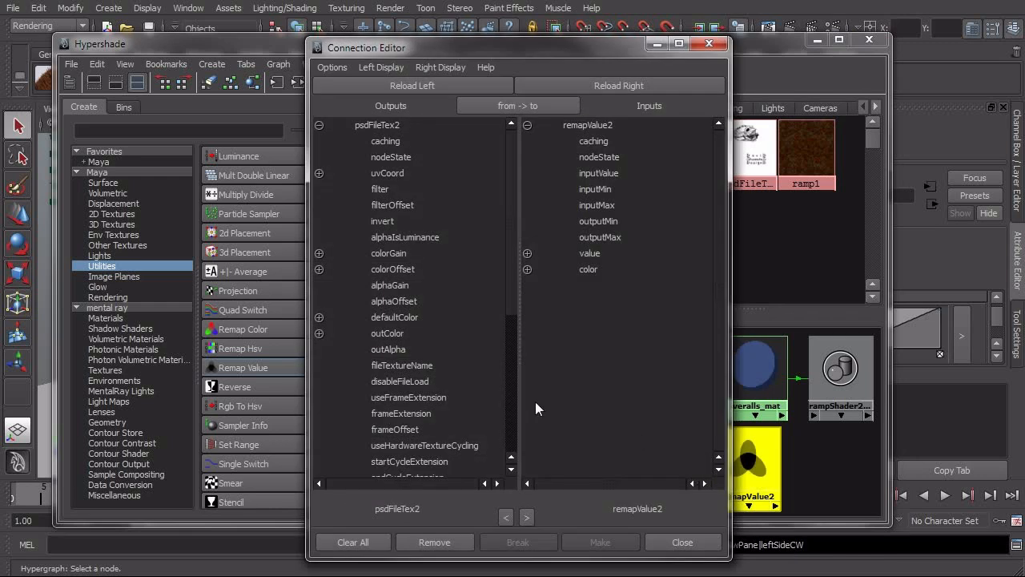
{"action": "left_click", "coordinate": [389, 349]}
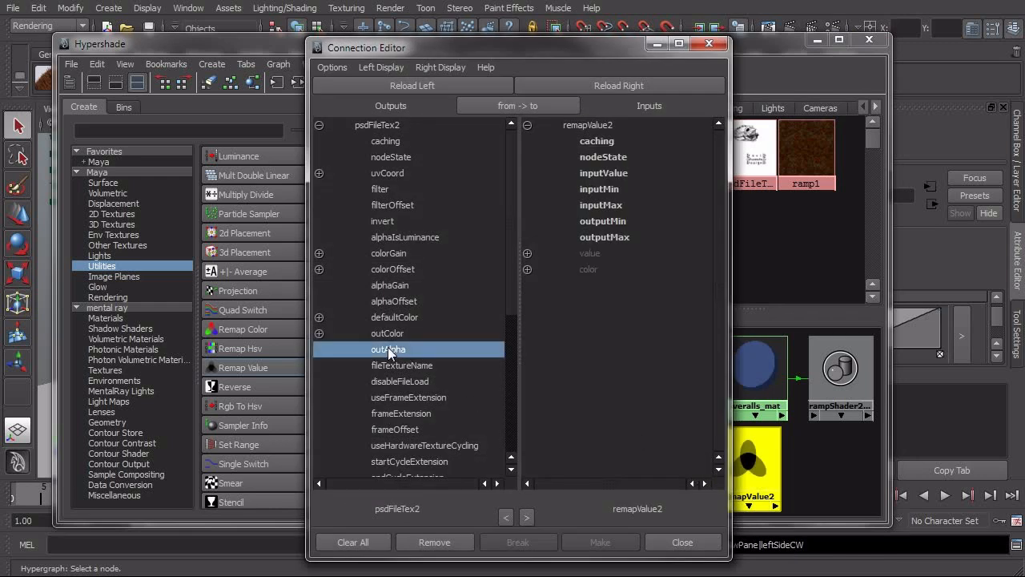
{"action": "left_click", "coordinate": [621, 173]}
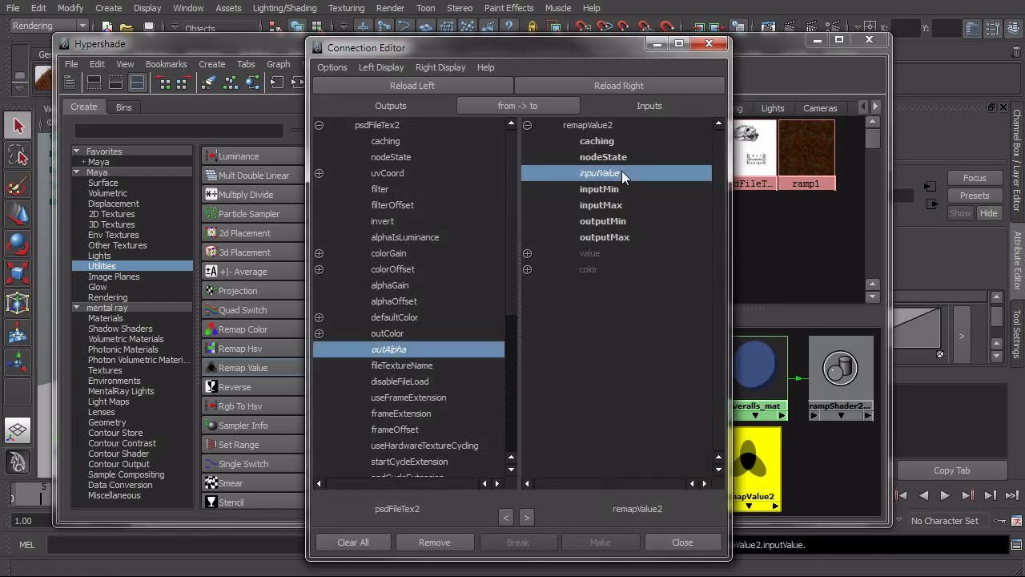
{"action": "left_click", "coordinate": [708, 44]}
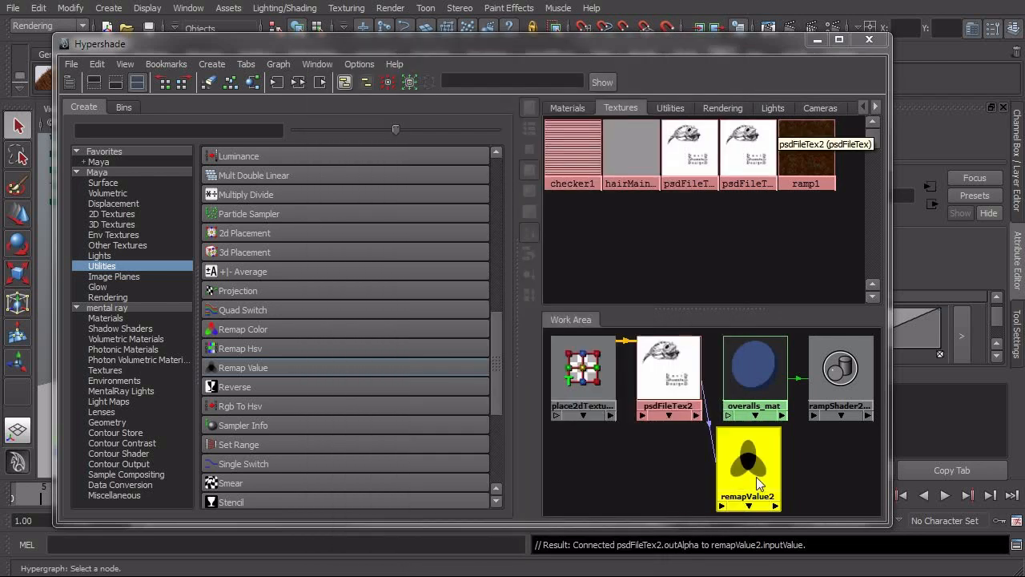
Inspect psdFileTex2's Color Balance attributes, including the Alpha Is Luminance option.
{"action": "left_click", "coordinate": [689, 409]}
{"action": "left_click_drag", "start_coordinate": [715, 49], "coordinate": [487, 45]}
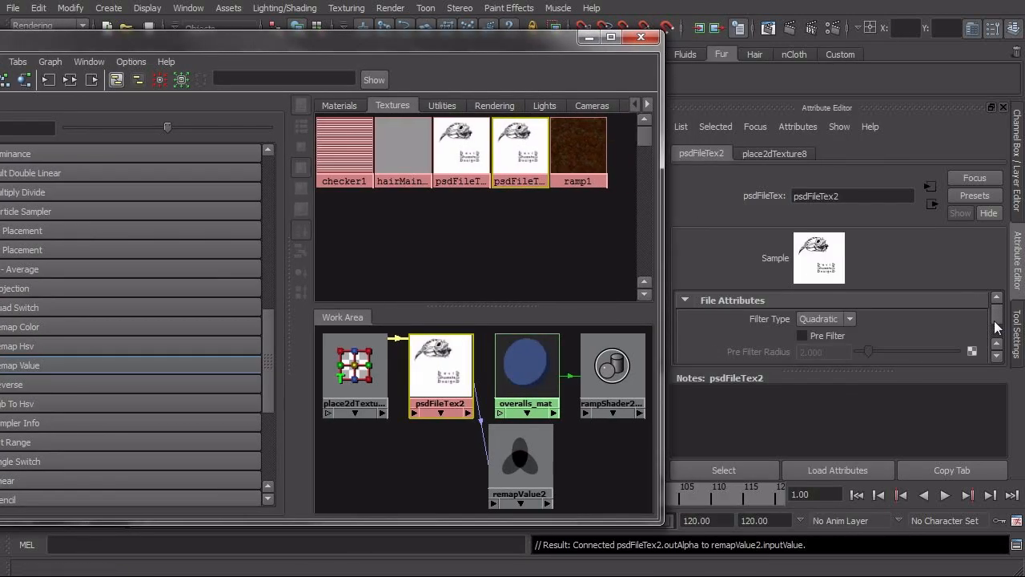
{"action": "left_click_drag", "start_coordinate": [877, 370], "coordinate": [879, 455]}
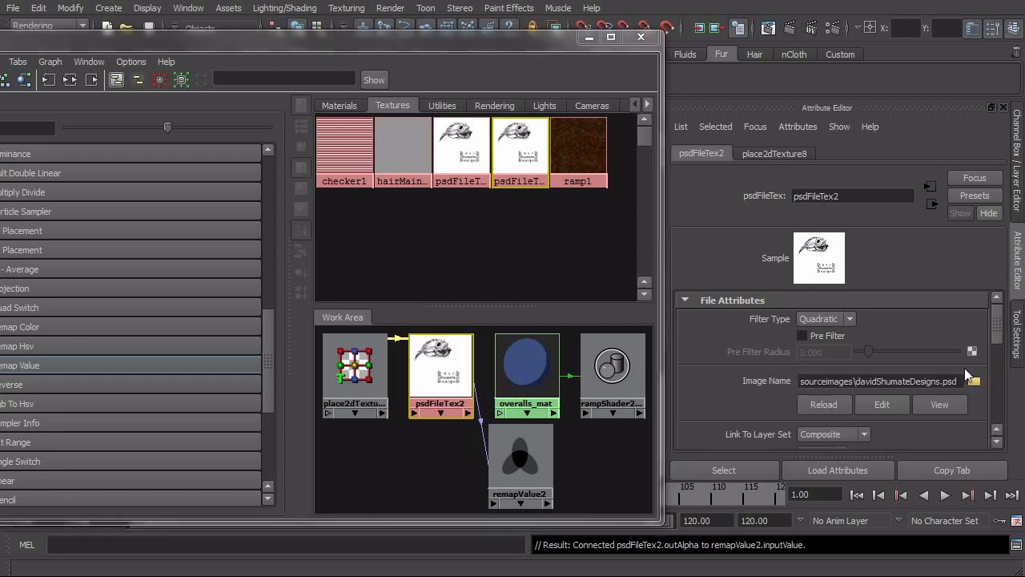
{"action": "left_click_drag", "start_coordinate": [994, 330], "coordinate": [993, 401]}
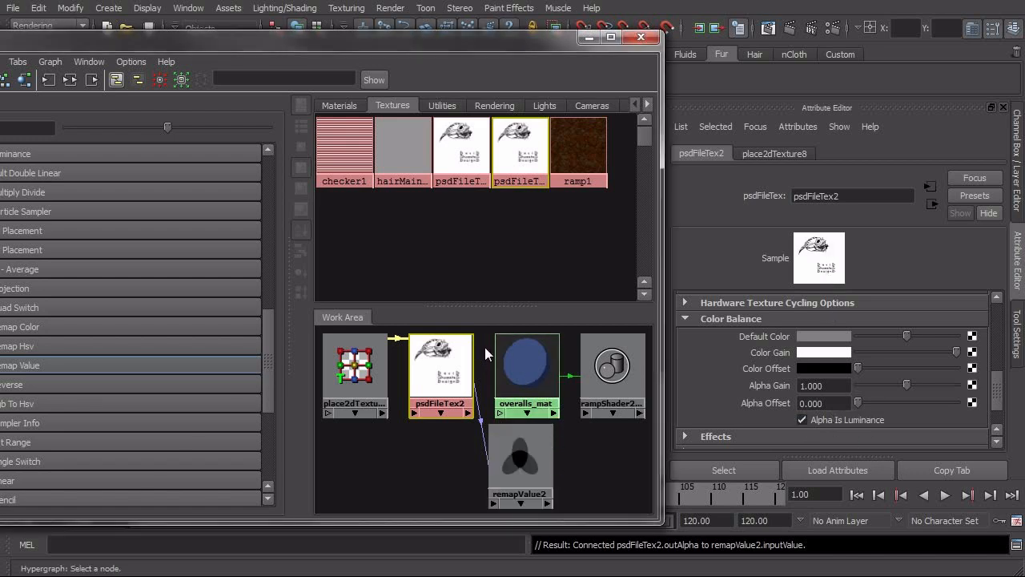
Make room in the graph beside psdFileTex2 and connect remapValue2's outColor to the incandescence color of overalls_mat.
{"action": "left_click_drag", "start_coordinate": [484, 346], "coordinate": [614, 370]}
{"action": "left_click_drag", "start_coordinate": [532, 371], "coordinate": [599, 374]}
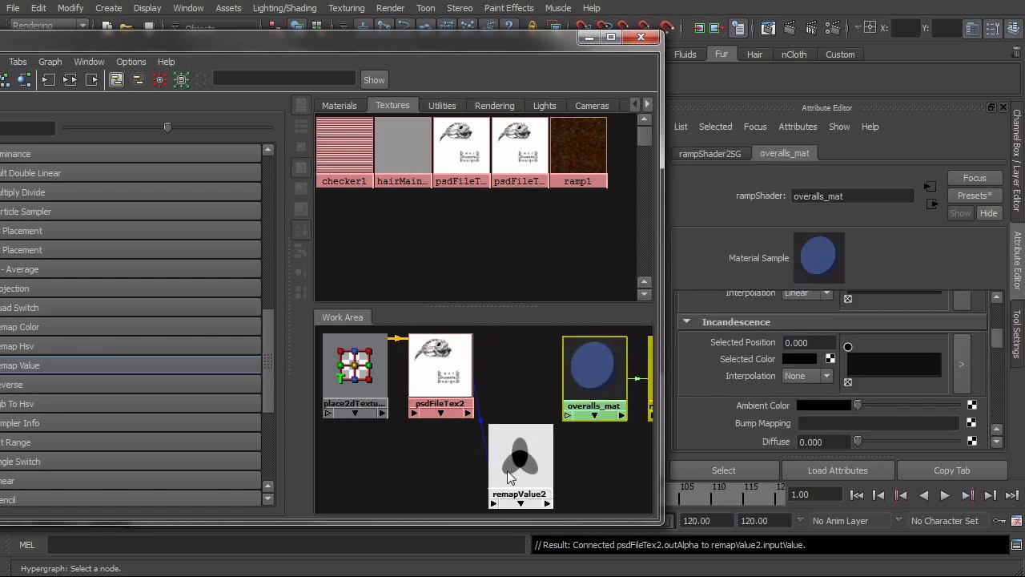
{"action": "middle_click_drag", "start_coordinate": [507, 471], "coordinate": [594, 383]}
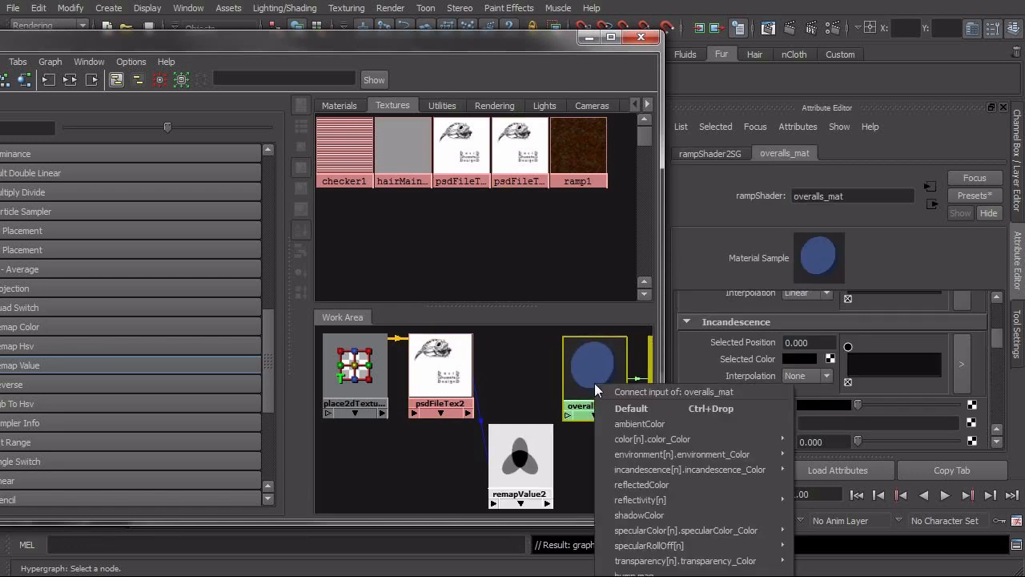
{"action": "mouse_move", "coordinate": [760, 474]}
{"action": "left_click", "coordinate": [819, 470]}
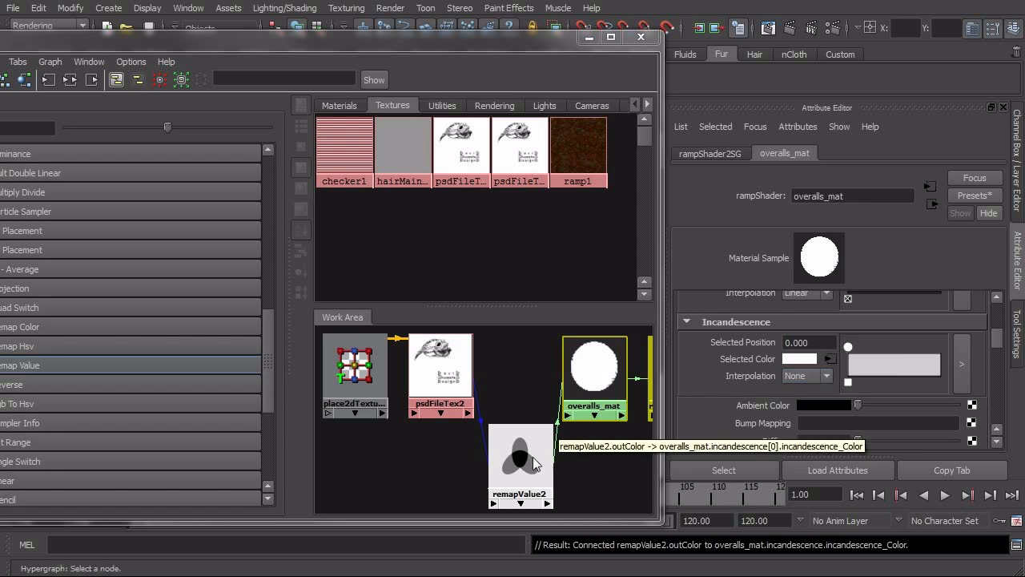
Arrange remapValue2 between psdFileTex2 and overalls_mat, and set its Output Min to -1 and Output Max to 0.
{"action": "left_click_drag", "start_coordinate": [533, 464], "coordinate": [524, 398]}
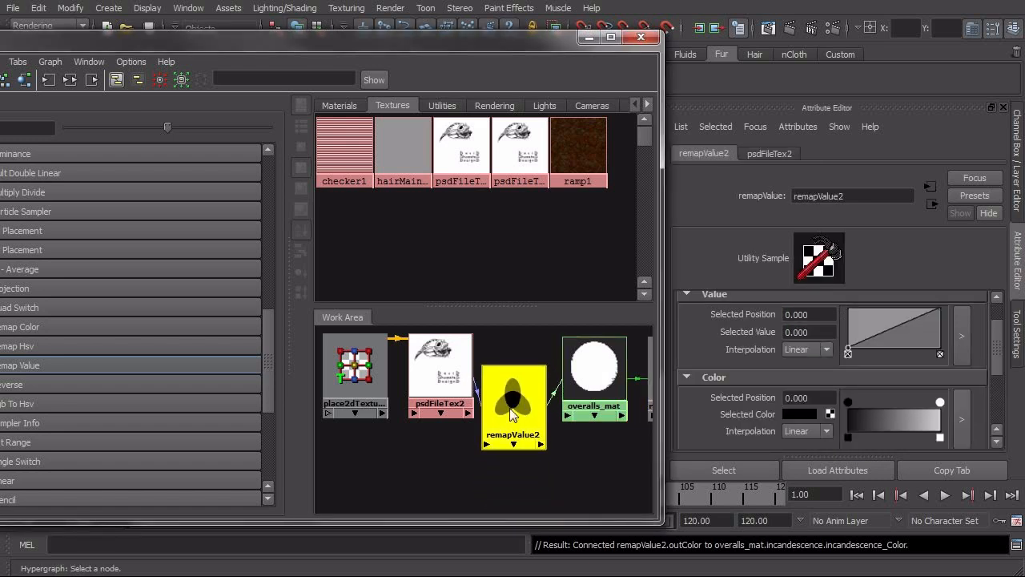
{"action": "left_click_drag", "start_coordinate": [999, 349], "coordinate": [1000, 396]}
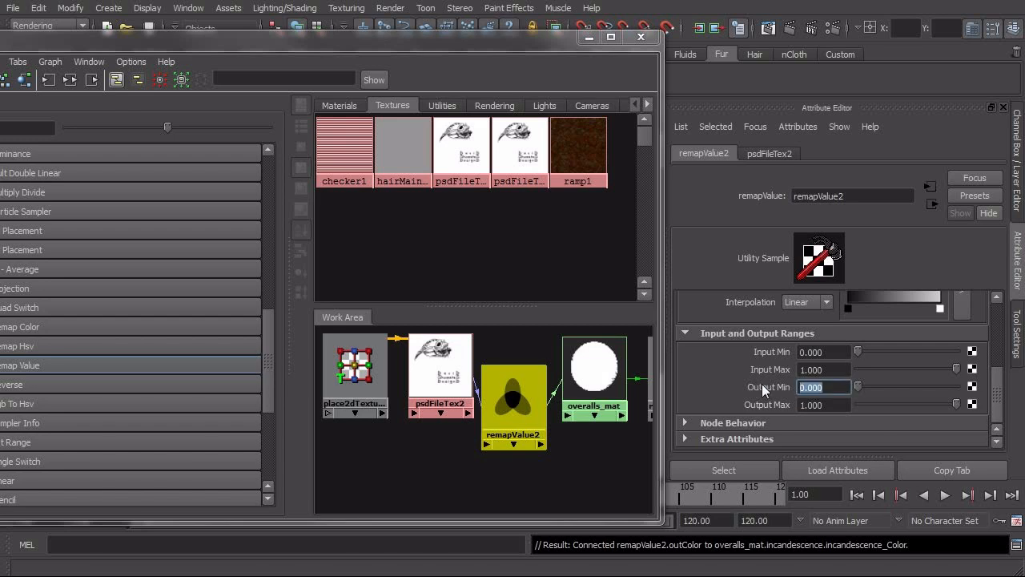
{"action": "type", "text": "-1"}
{"action": "left_click", "coordinate": [828, 400]}
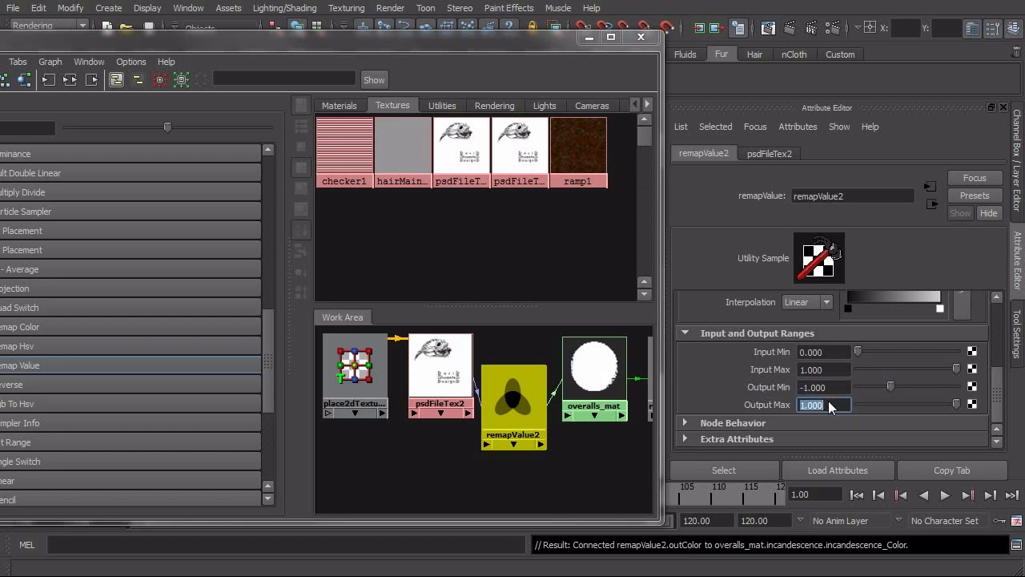
{"action": "type", "text": "0"}
{"action": "key", "text": "Return"}
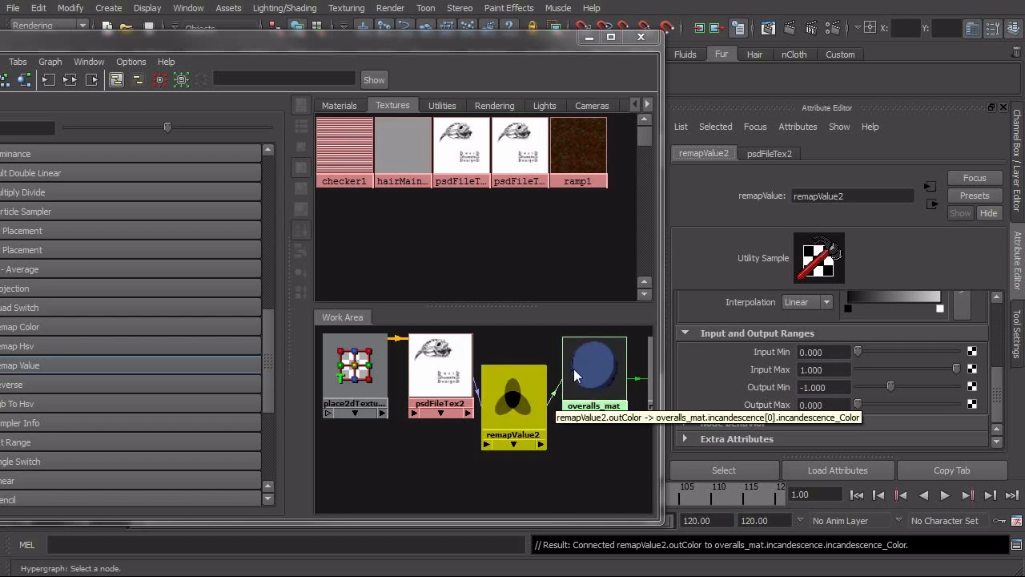
Render the frame to check the remapped artwork on the overalls, and close the render window.
{"action": "left_click_drag", "start_coordinate": [525, 39], "coordinate": [706, 523]}
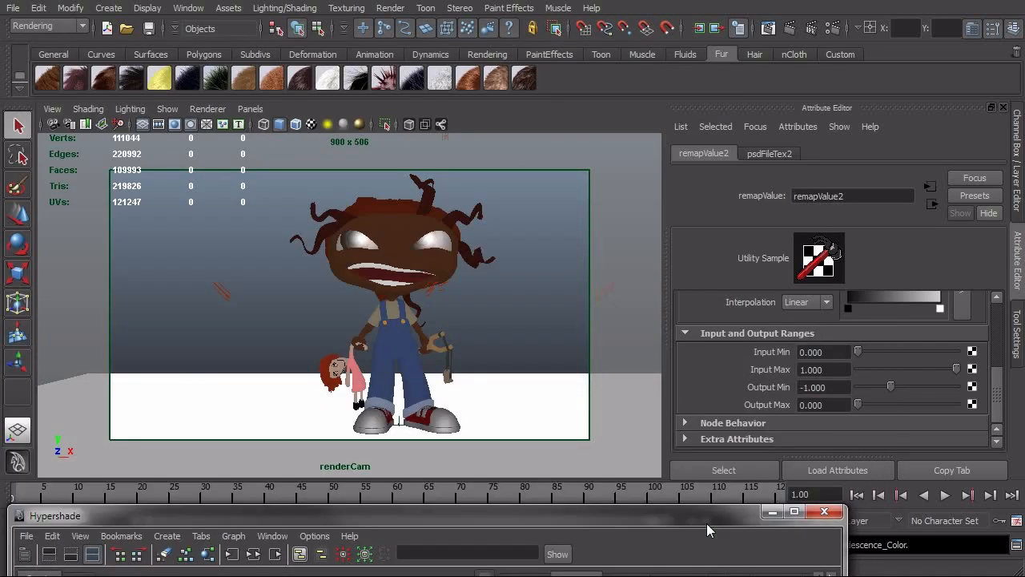
{"action": "left_click", "coordinate": [789, 30]}
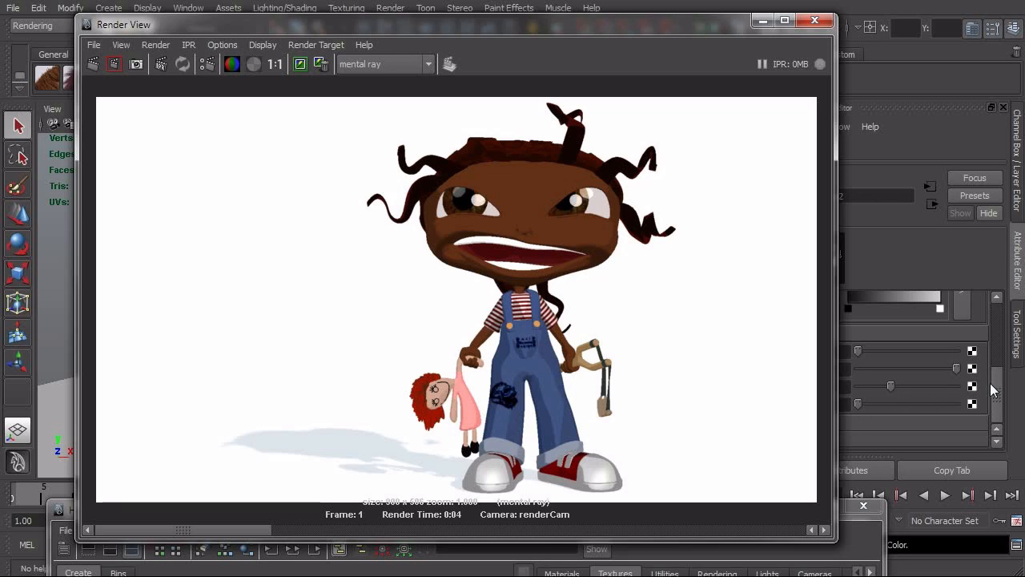
{"action": "left_click", "coordinate": [959, 393]}
{"action": "left_click_drag", "start_coordinate": [996, 388], "coordinate": [996, 372]}
{"action": "left_click", "coordinate": [814, 20]}
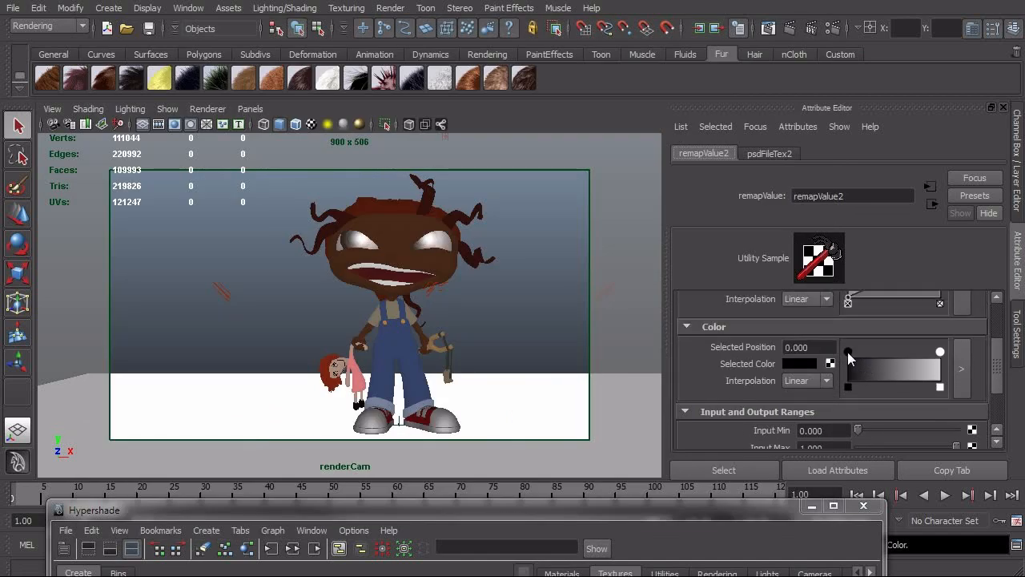
Try a mid-gray start color on remapValue2's Color ramp and render the frame to check the overalls.
{"action": "left_click", "coordinate": [799, 364]}
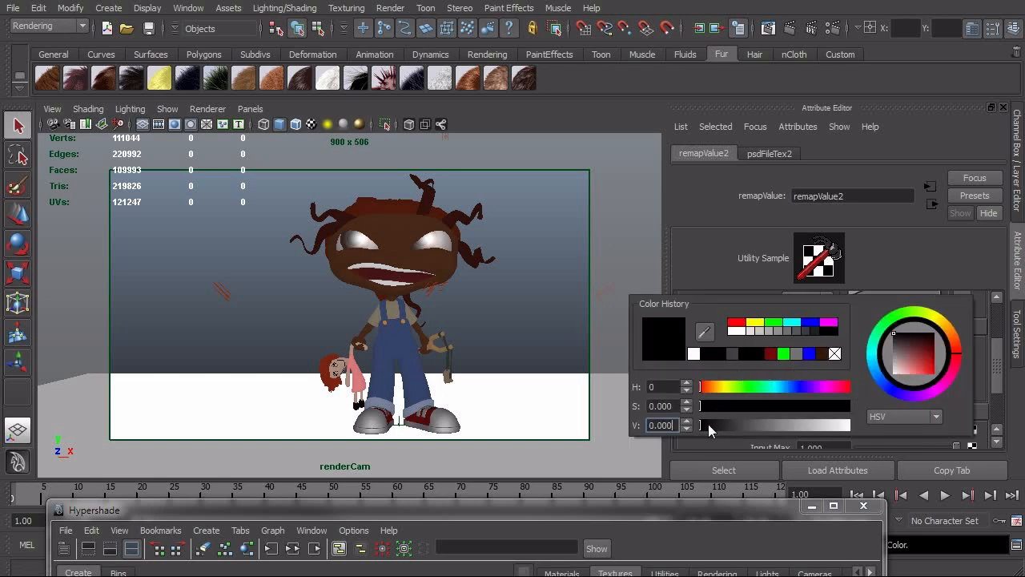
{"action": "left_click_drag", "start_coordinate": [702, 424], "coordinate": [780, 427]}
{"action": "left_click_drag", "start_coordinate": [784, 431], "coordinate": [790, 432]}
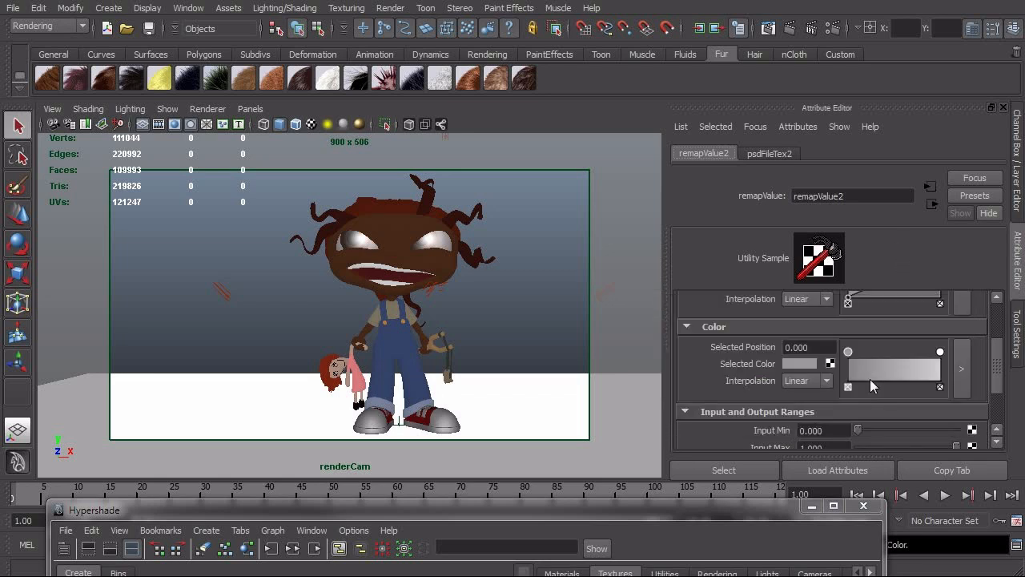
{"action": "left_click", "coordinate": [792, 36]}
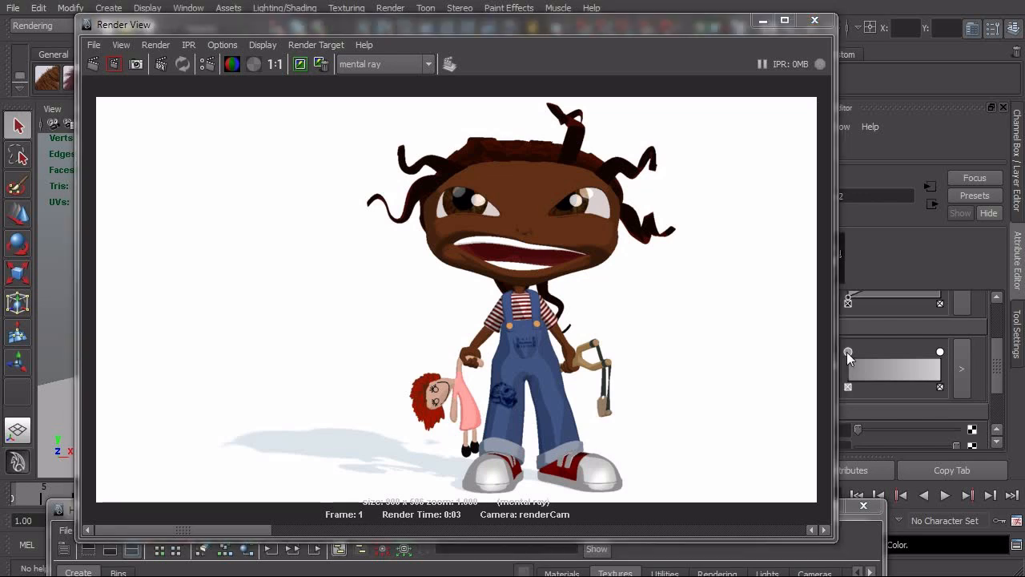
{"action": "left_click_drag", "start_coordinate": [697, 24], "coordinate": [584, 25]}
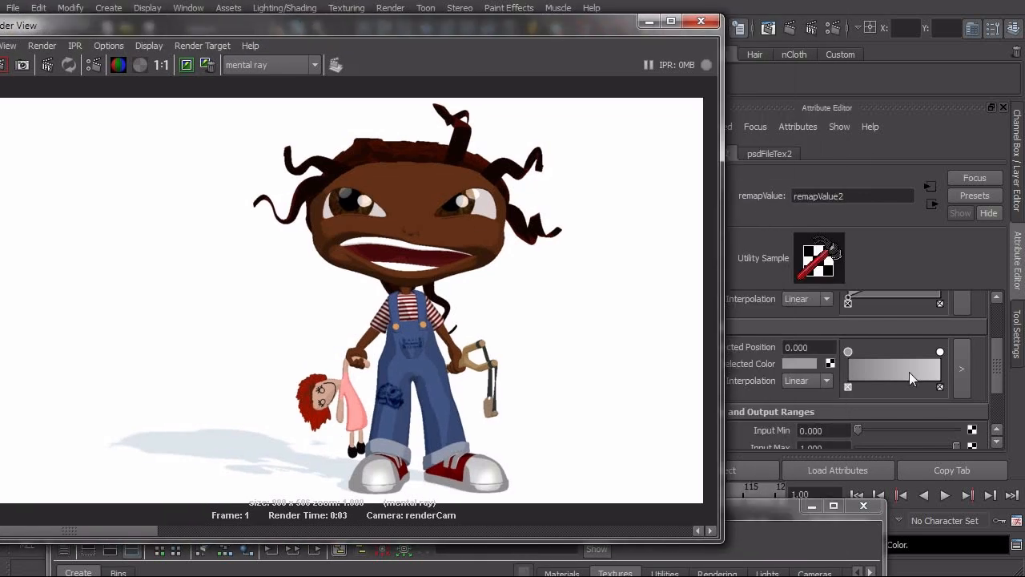
Try a near-white start color on remapValue2's Color ramp and check the overalls in a new render.
{"action": "left_click", "coordinate": [804, 361]}
{"action": "left_click_drag", "start_coordinate": [795, 423], "coordinate": [835, 422]}
{"action": "left_click_drag", "start_coordinate": [320, 25], "coordinate": [530, 20]}
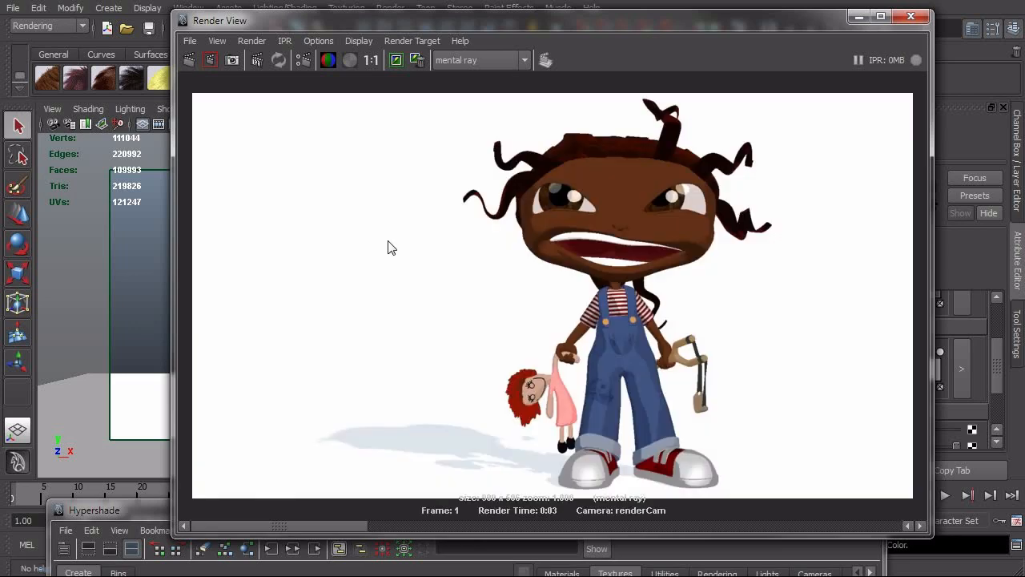
{"action": "left_click_drag", "start_coordinate": [646, 19], "coordinate": [459, 12]}
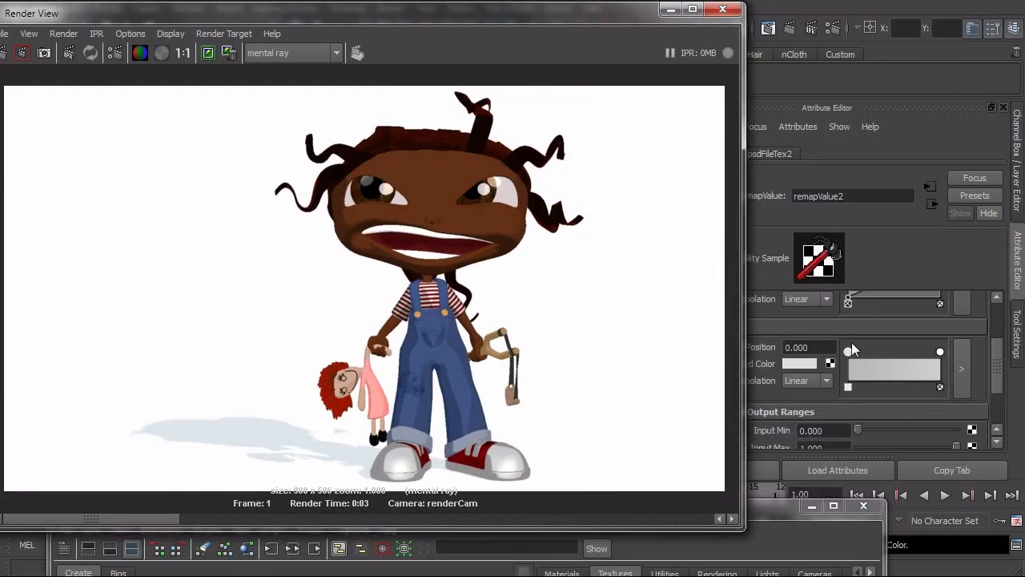
Darken the start color of remapValue2's Color ramp to a light gray and render the frame again.
{"action": "left_click", "coordinate": [804, 364]}
{"action": "left_click", "coordinate": [825, 424]}
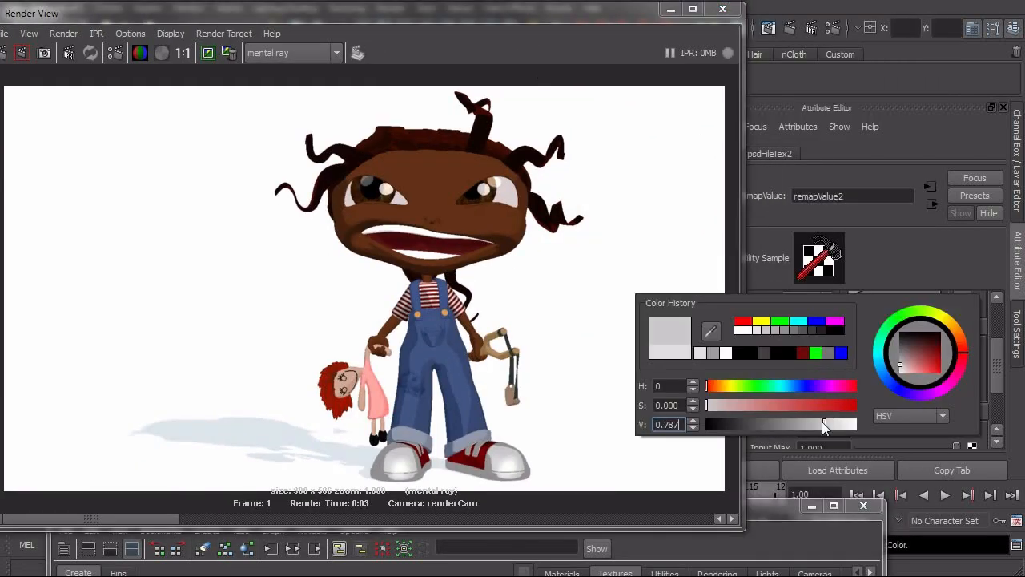
{"action": "left_click_drag", "start_coordinate": [825, 424], "coordinate": [817, 425]}
{"action": "left_click_drag", "start_coordinate": [352, 12], "coordinate": [476, 1]}
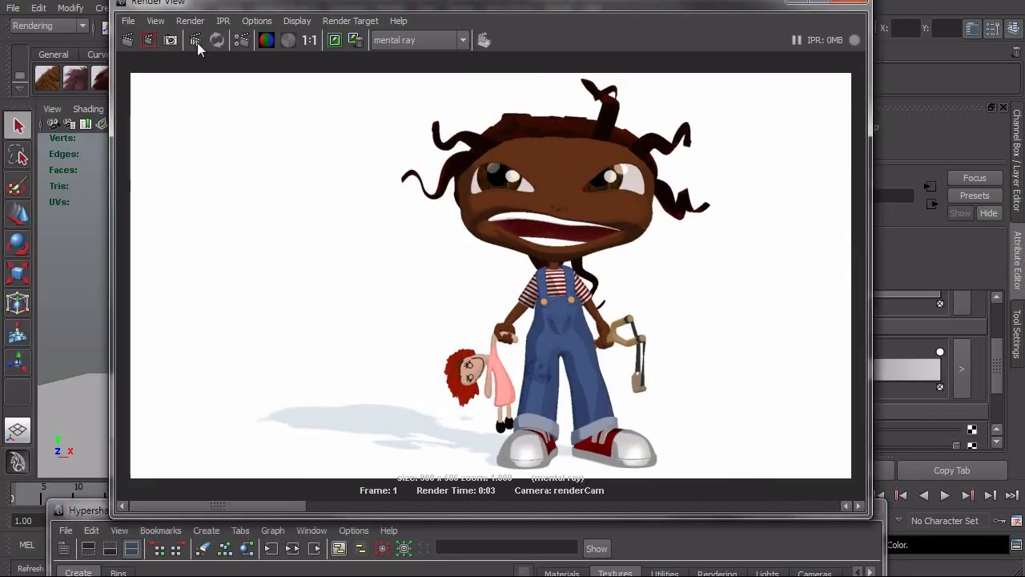
{"action": "left_click", "coordinate": [126, 41]}
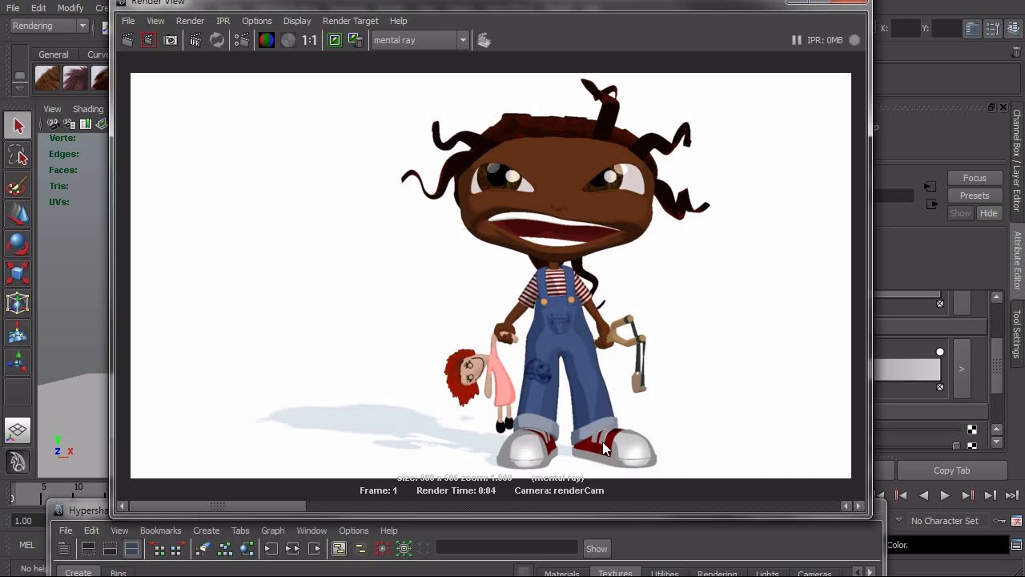
Minimize the Hypershade, close the Render View, and review remapValue2's Color ramp and its Input and Output Ranges.
{"action": "left_click", "coordinate": [875, 538]}
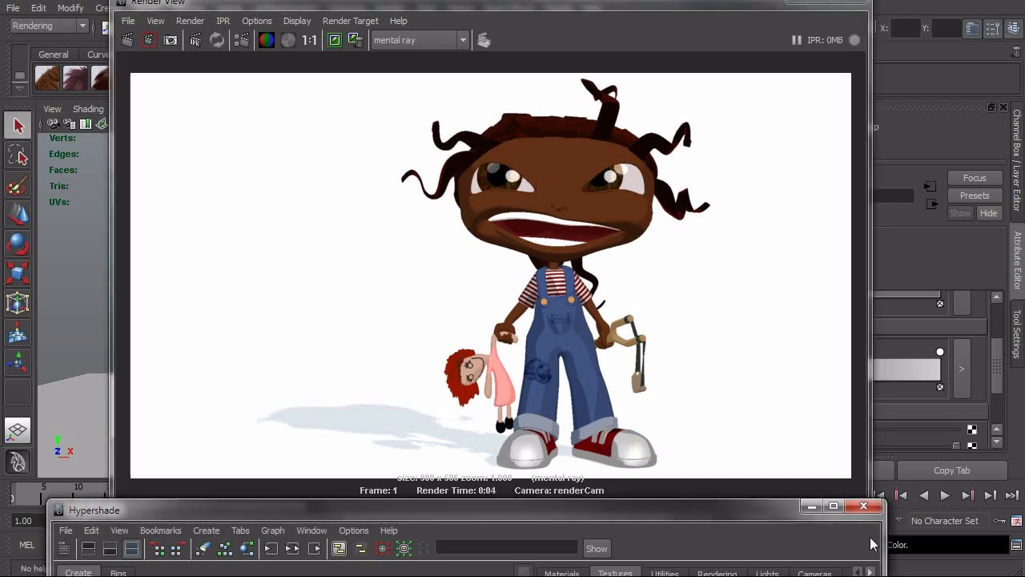
{"action": "left_click_drag", "start_coordinate": [805, 511], "coordinate": [807, 61]}
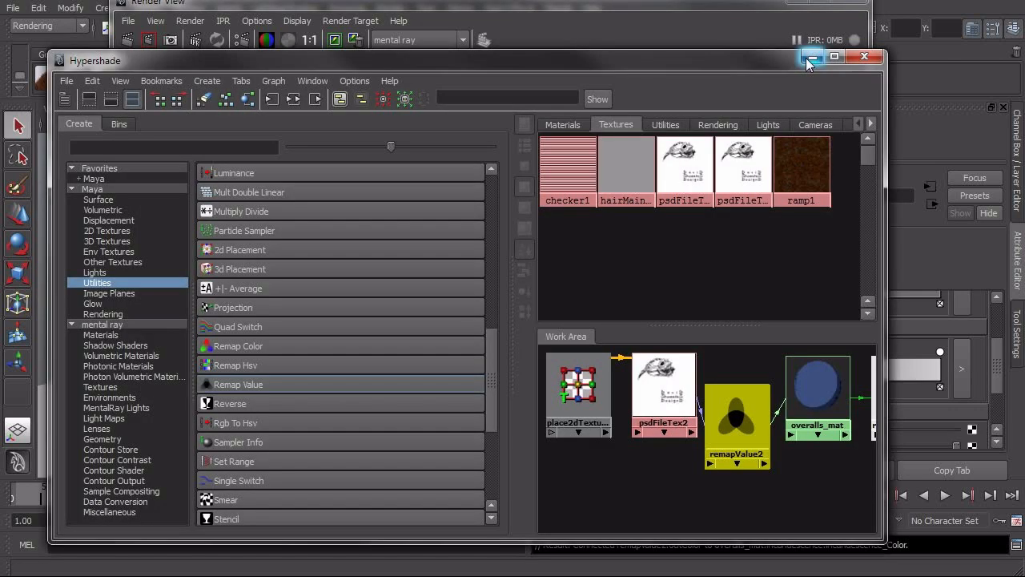
{"action": "left_click", "coordinate": [810, 57]}
{"action": "left_click", "coordinate": [851, 3]}
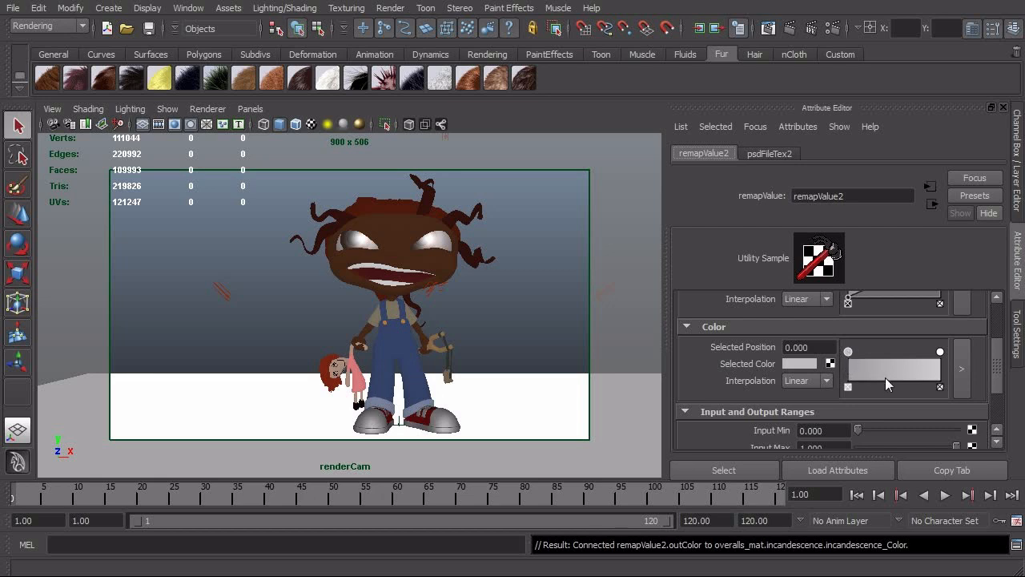
{"action": "left_click_drag", "start_coordinate": [999, 377], "coordinate": [995, 404]}
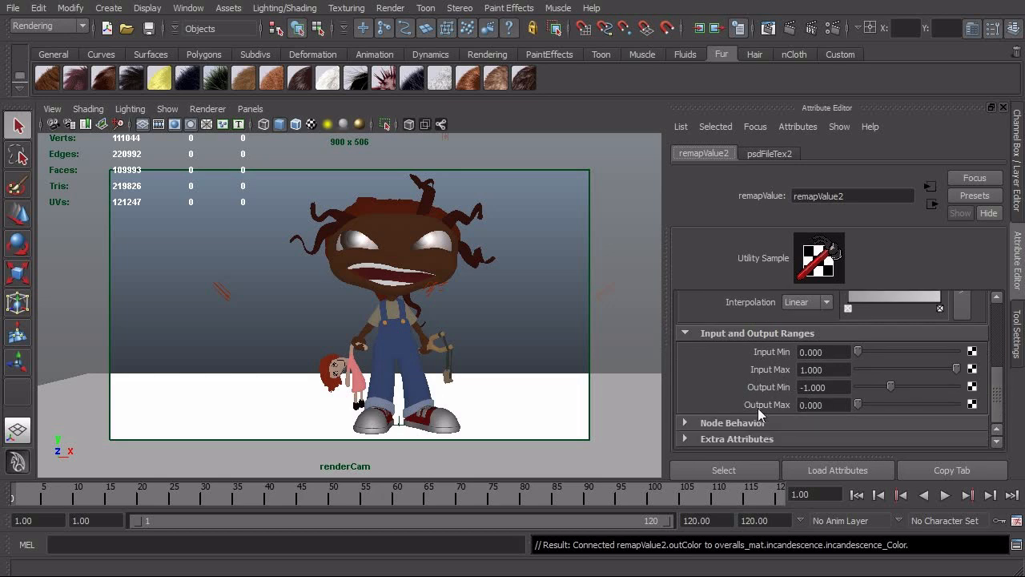
{"action": "left_click_drag", "start_coordinate": [998, 405], "coordinate": [997, 381]}
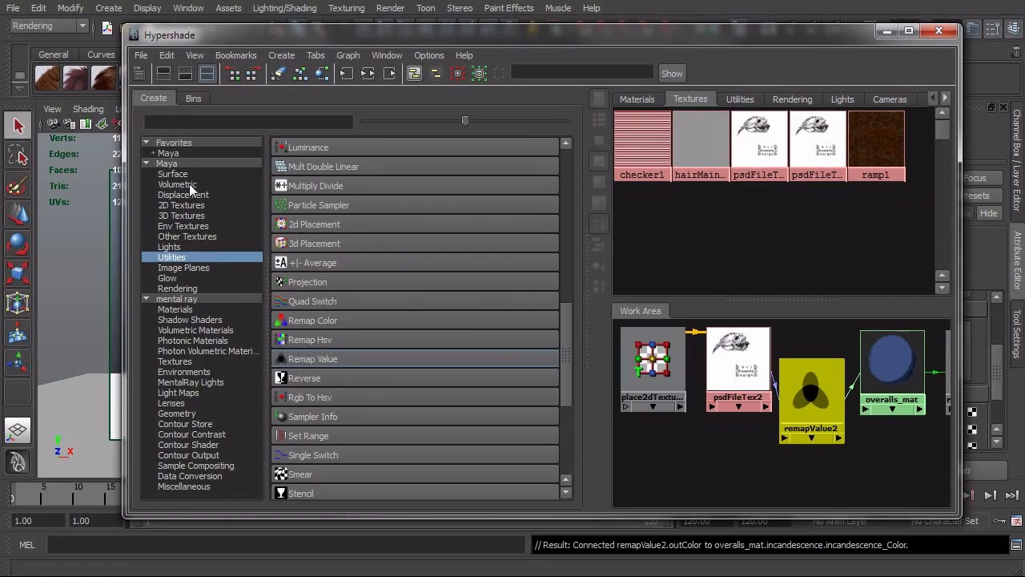
Browse all Maya nodes available for creation in the Hypershade, and narrow the list to the Surface shaders.
{"action": "left_click", "coordinate": [167, 163]}
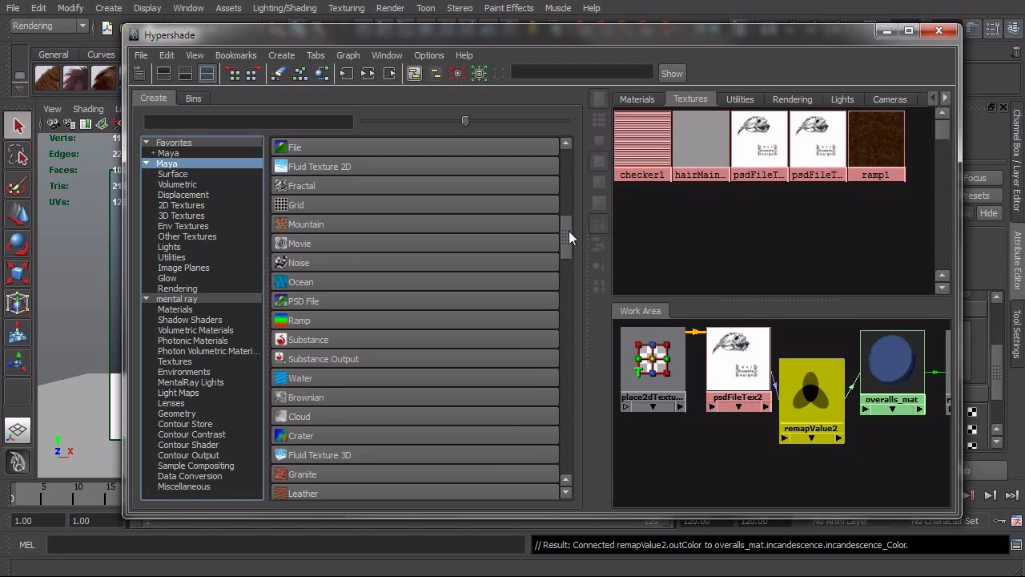
{"action": "mouse_move", "coordinate": [569, 230]}
{"action": "left_mouse_down"}
{"action": "mouse_move", "coordinate": [554, 308]}
{"action": "mouse_move", "coordinate": [556, 186]}
{"action": "left_mouse_up"}
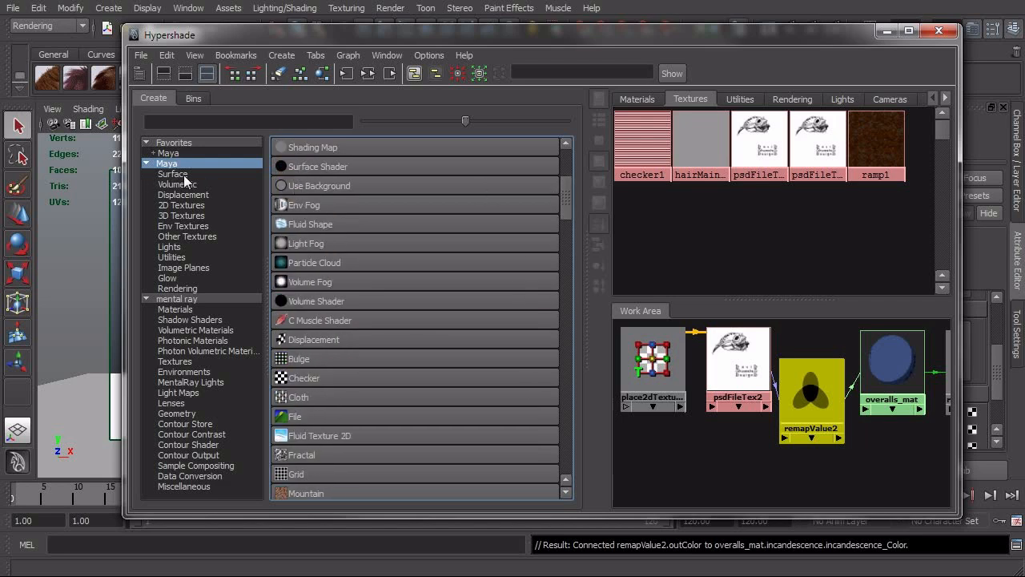
{"action": "left_click", "coordinate": [180, 174]}
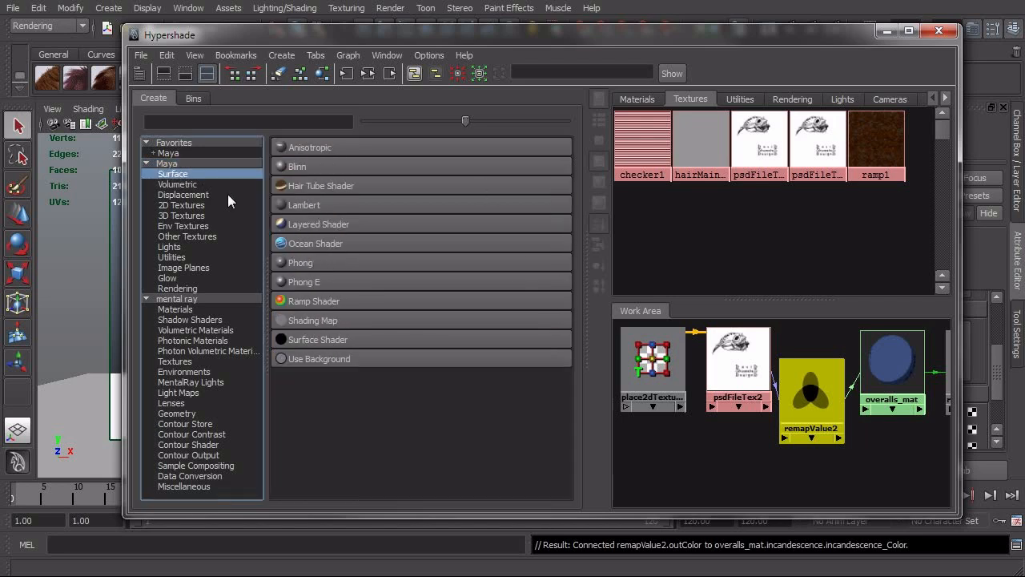
Create a Surface Shader, place it below the overalls' PSD texture node, and bring its attributes into view.
{"action": "left_click", "coordinate": [326, 340]}
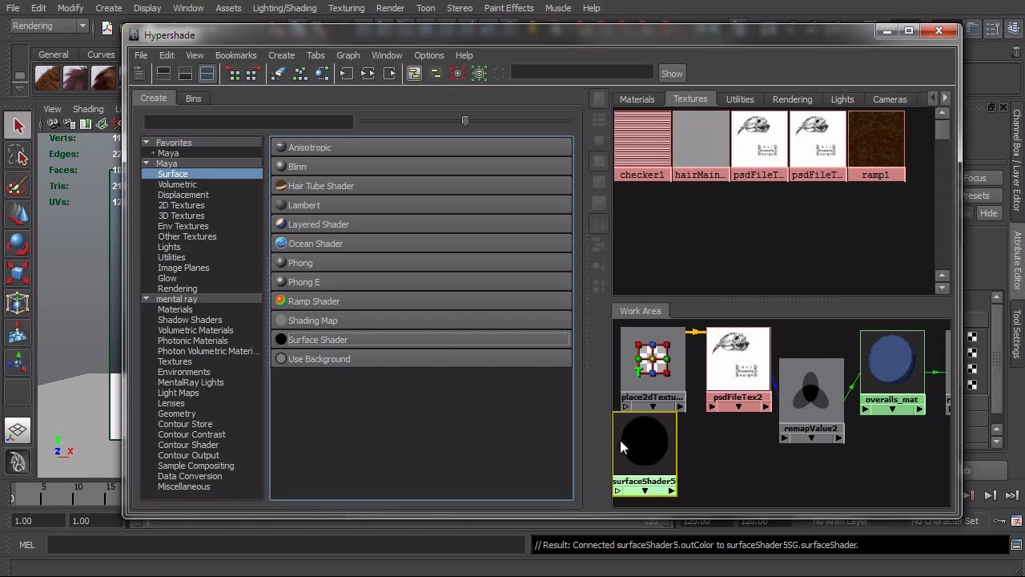
{"action": "left_click_drag", "start_coordinate": [621, 441], "coordinate": [697, 453]}
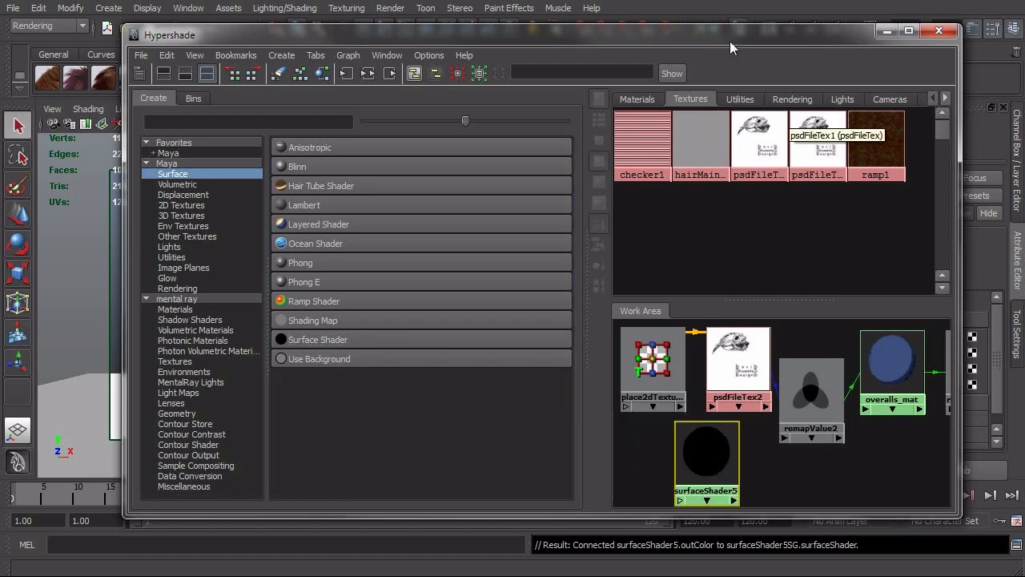
{"action": "left_click_drag", "start_coordinate": [730, 41], "coordinate": [417, 33]}
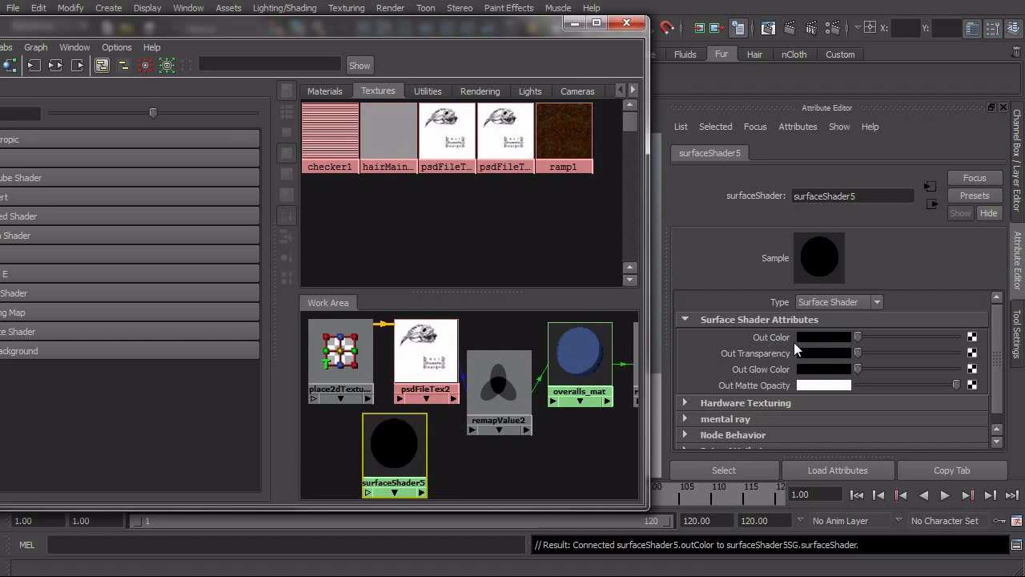
{"action": "left_click_drag", "start_coordinate": [395, 25], "coordinate": [766, 13]}
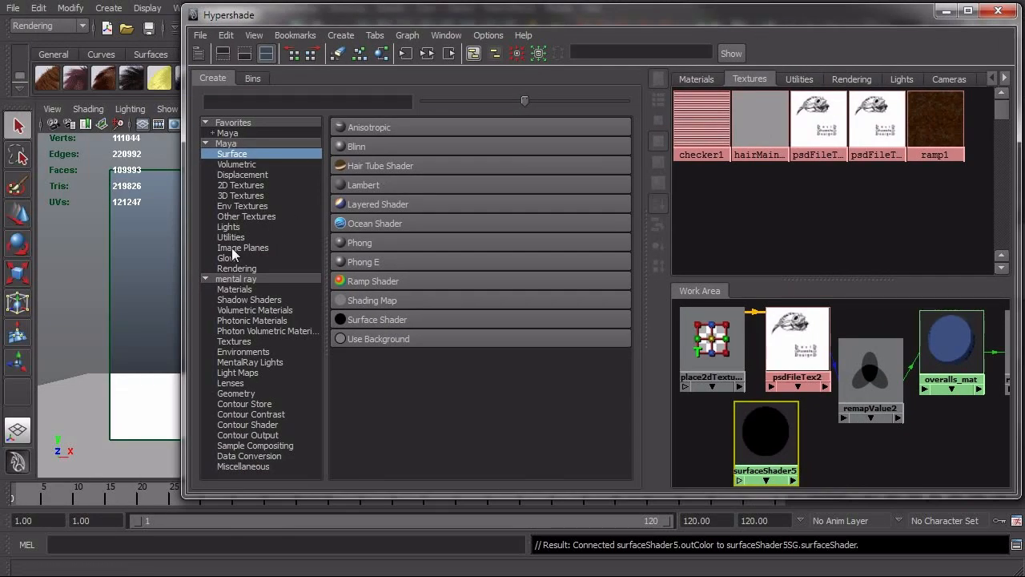
Create a 2D Ramp texture and place its node beside the new surface shader in the Work Area.
{"action": "left_click", "coordinate": [241, 185]}
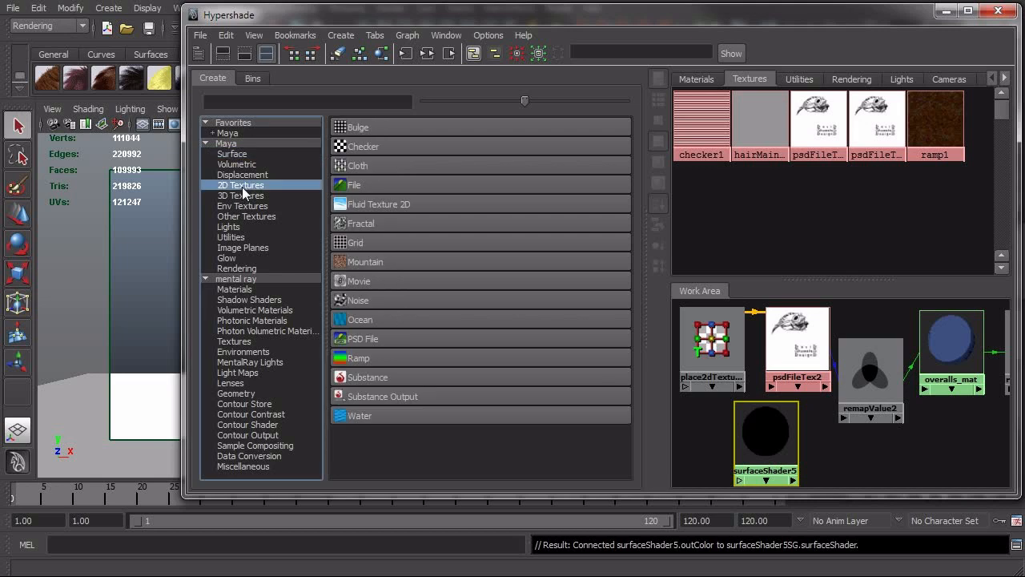
{"action": "left_click", "coordinate": [359, 358]}
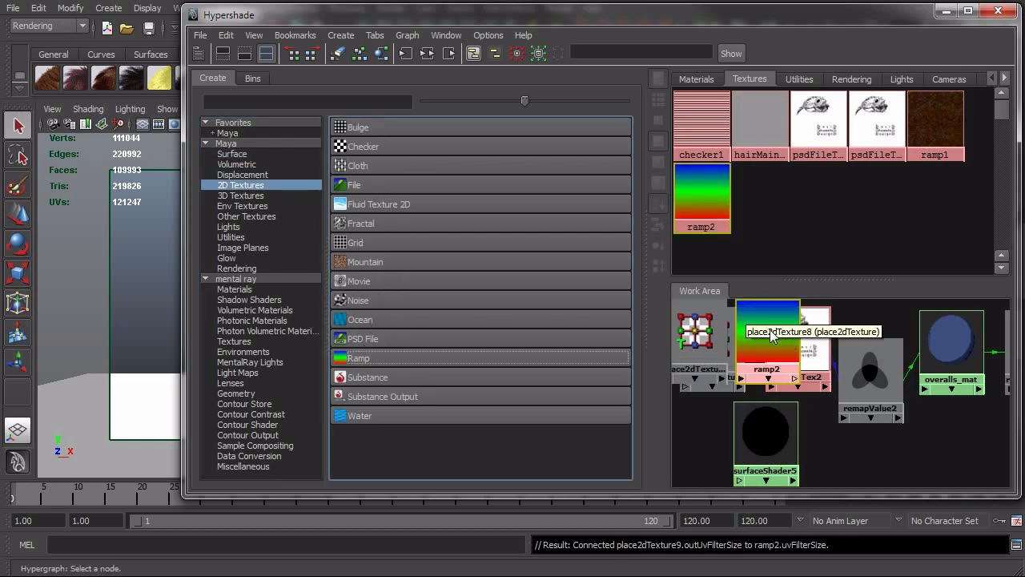
{"action": "left_click_drag", "start_coordinate": [767, 323], "coordinate": [693, 420]}
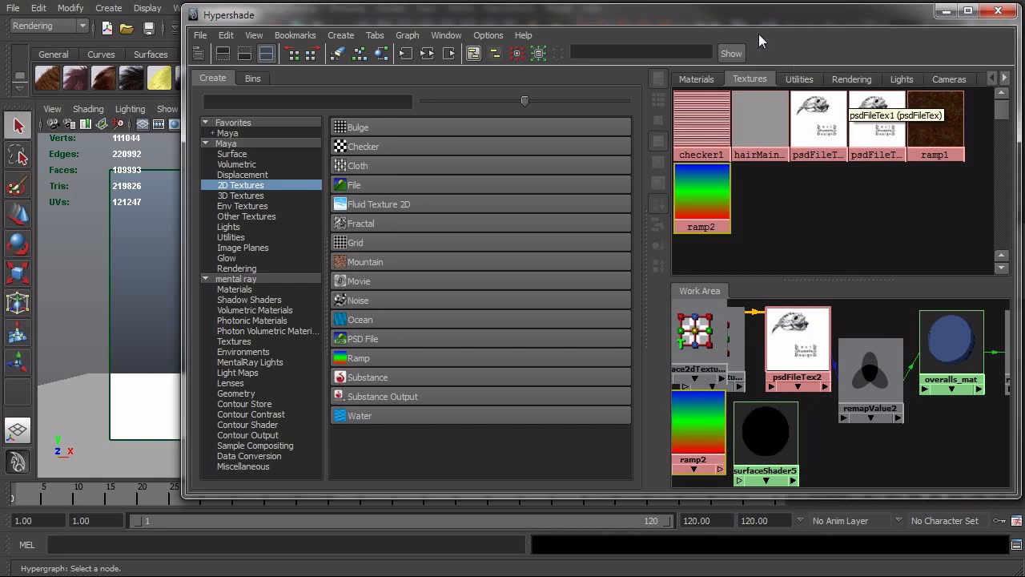
Minimize the Hypershade and set the new ramp texture's Interpolation to None.
{"action": "left_click_drag", "start_coordinate": [758, 16], "coordinate": [716, 66]}
{"action": "left_click", "coordinate": [939, 17]}
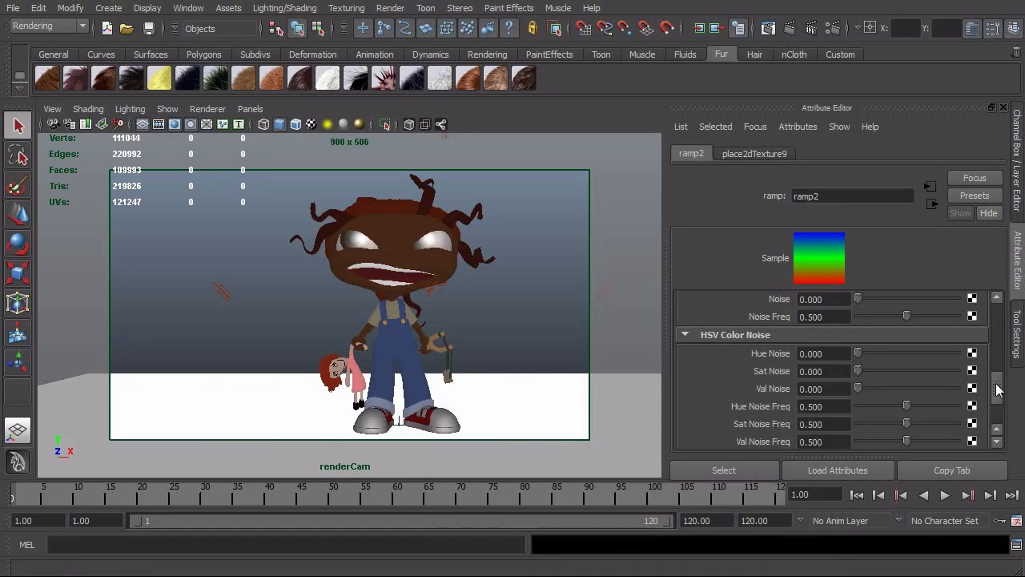
{"action": "left_click_drag", "start_coordinate": [996, 385], "coordinate": [998, 307]}
{"action": "left_click", "coordinate": [861, 336]}
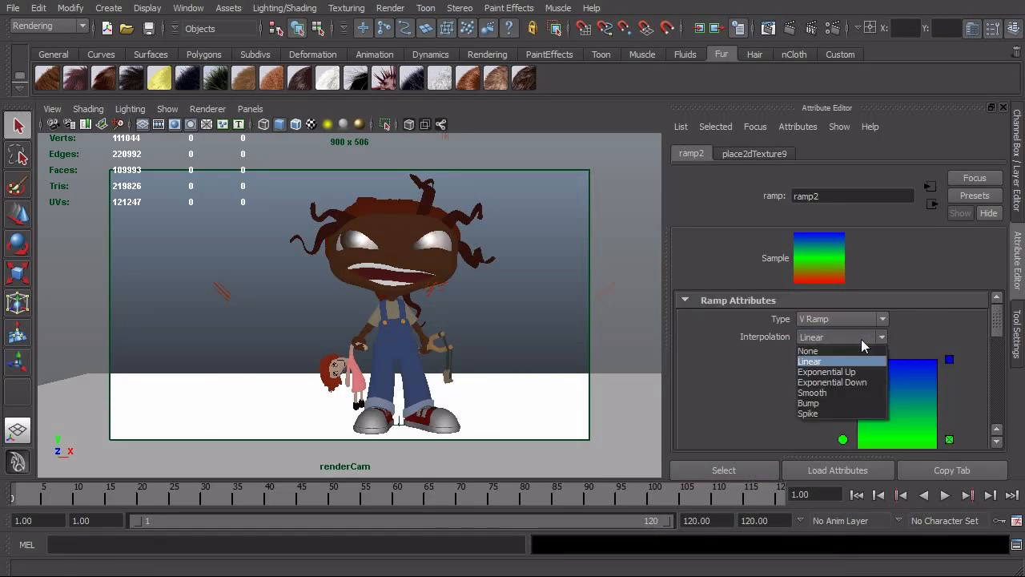
{"action": "left_click", "coordinate": [861, 349]}
Lower the ramp's green and blue color stops to form three roughly equal bands, with blue at position 0.665.
{"action": "left_click_drag", "start_coordinate": [998, 337], "coordinate": [999, 352]}
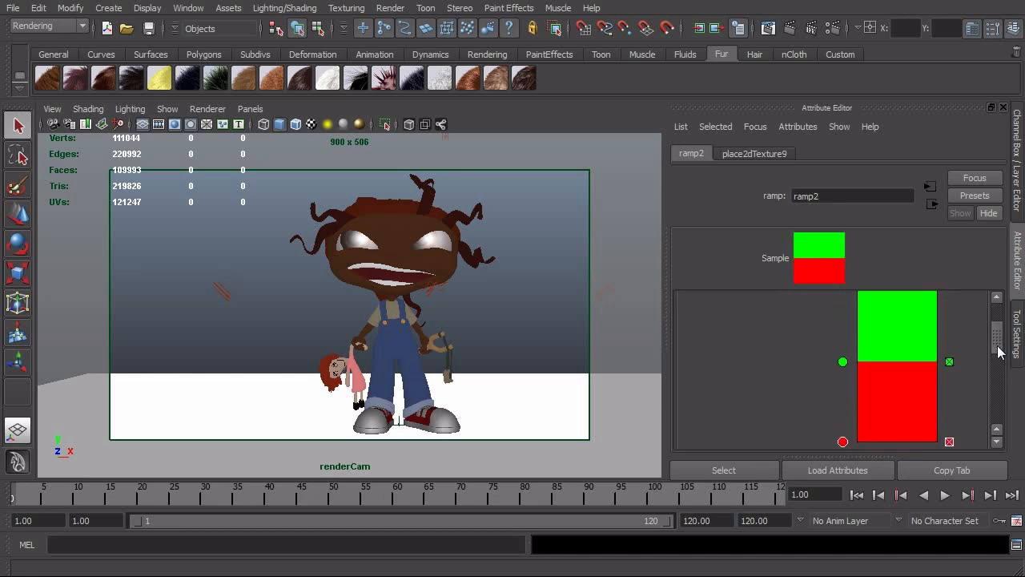
{"action": "left_click_drag", "start_coordinate": [843, 363], "coordinate": [843, 393]}
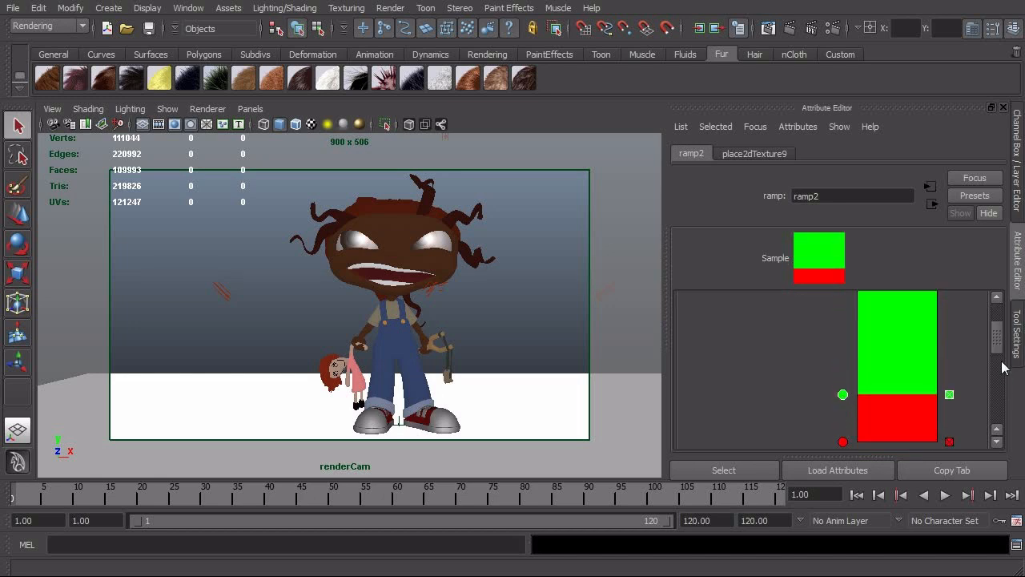
{"action": "left_click_drag", "start_coordinate": [1002, 367], "coordinate": [1003, 345]}
{"action": "left_click_drag", "start_coordinate": [843, 322], "coordinate": [842, 376]}
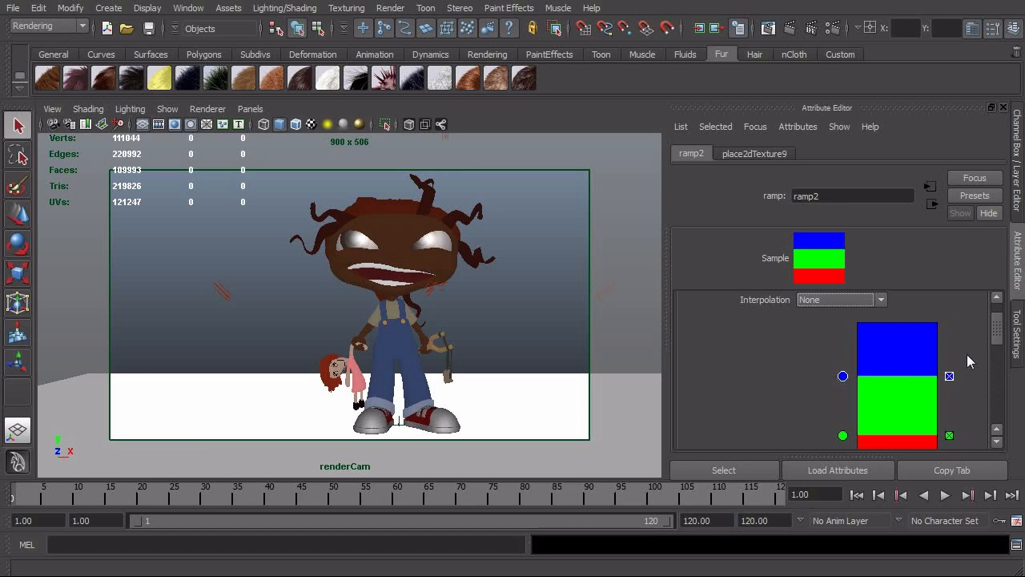
{"action": "left_click_drag", "start_coordinate": [1002, 344], "coordinate": [1002, 361]}
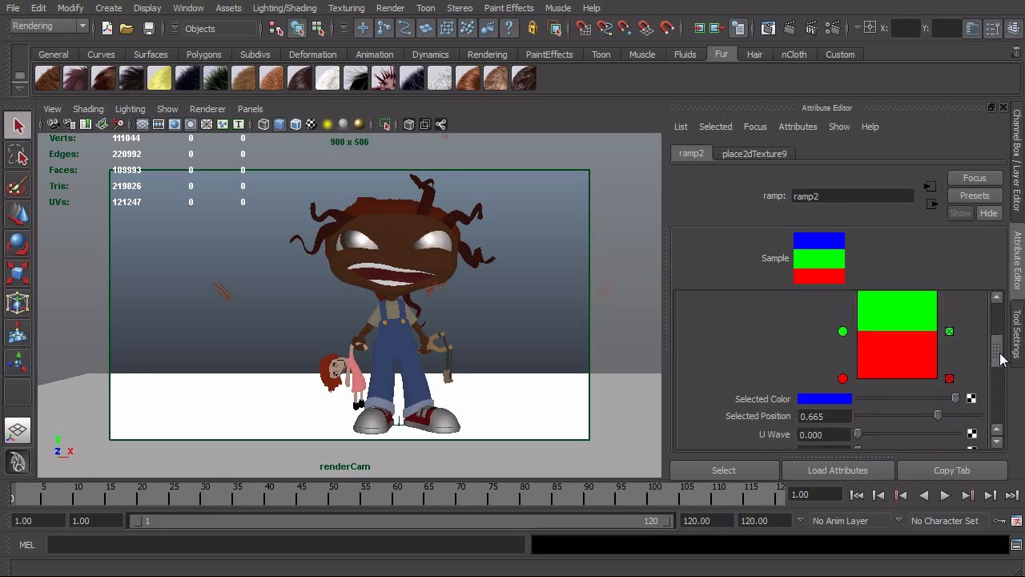
Restore the Hypershade and spread out the new ramp, its placement node and the surface shader in the Work Area.
{"action": "left_click_drag", "start_coordinate": [639, 575], "coordinate": [678, 101]}
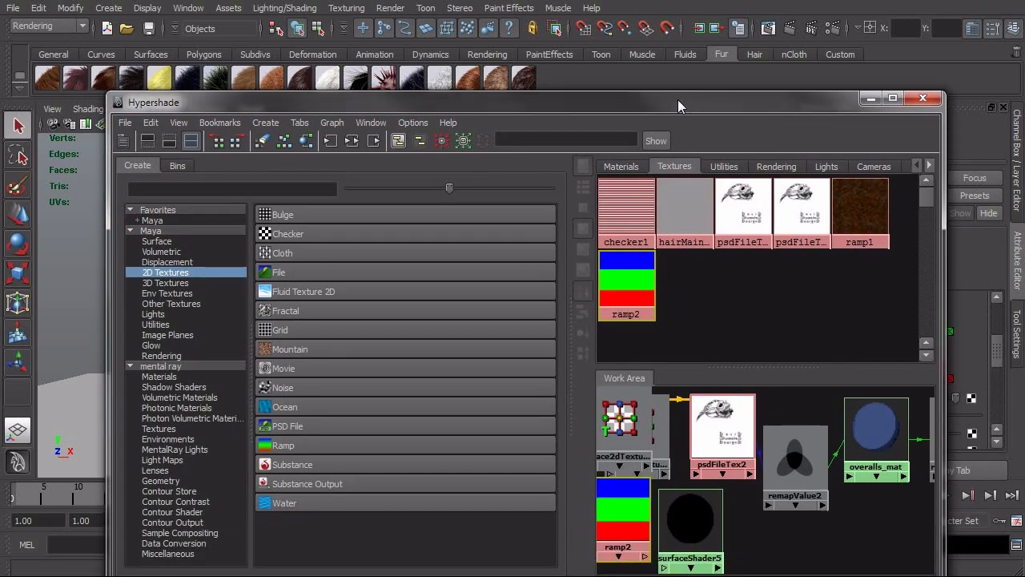
{"action": "scroll", "coordinate": [761, 548], "scroll_direction": "down", "scroll_amount": 3}
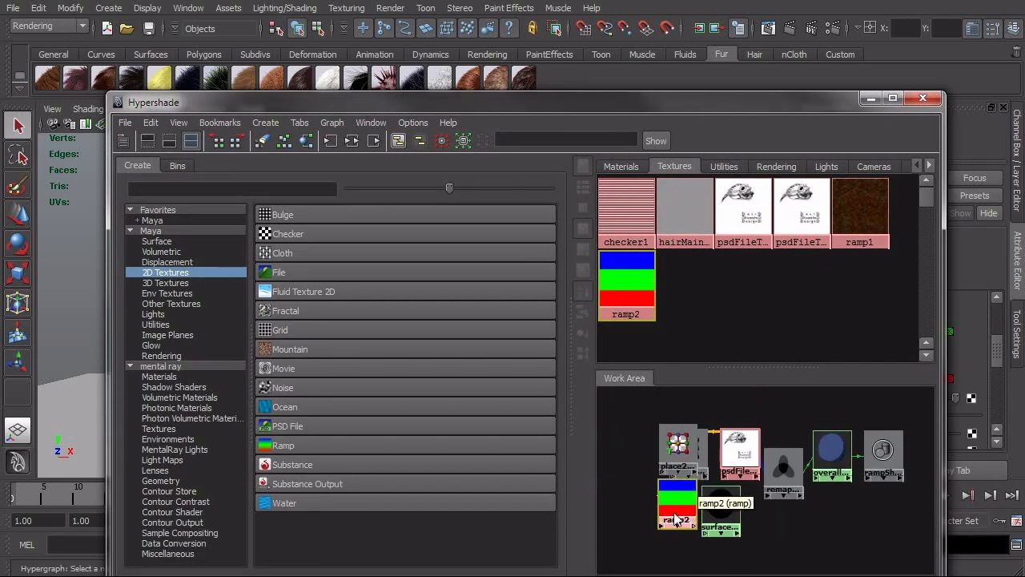
{"action": "left_click_drag", "start_coordinate": [712, 514], "coordinate": [758, 534]}
{"action": "left_click_drag", "start_coordinate": [683, 507], "coordinate": [717, 527]}
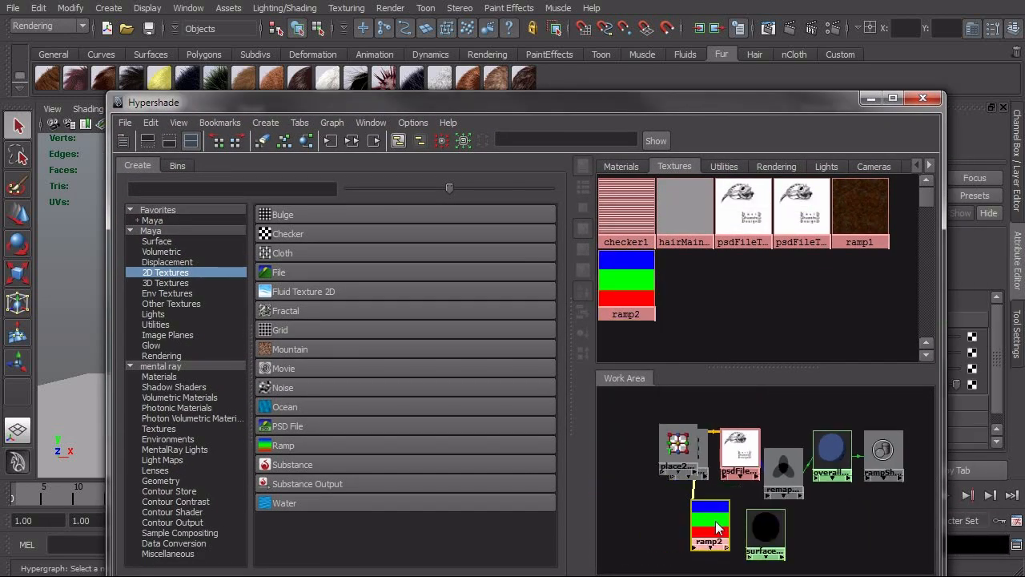
{"action": "left_click_drag", "start_coordinate": [679, 444], "coordinate": [650, 504]}
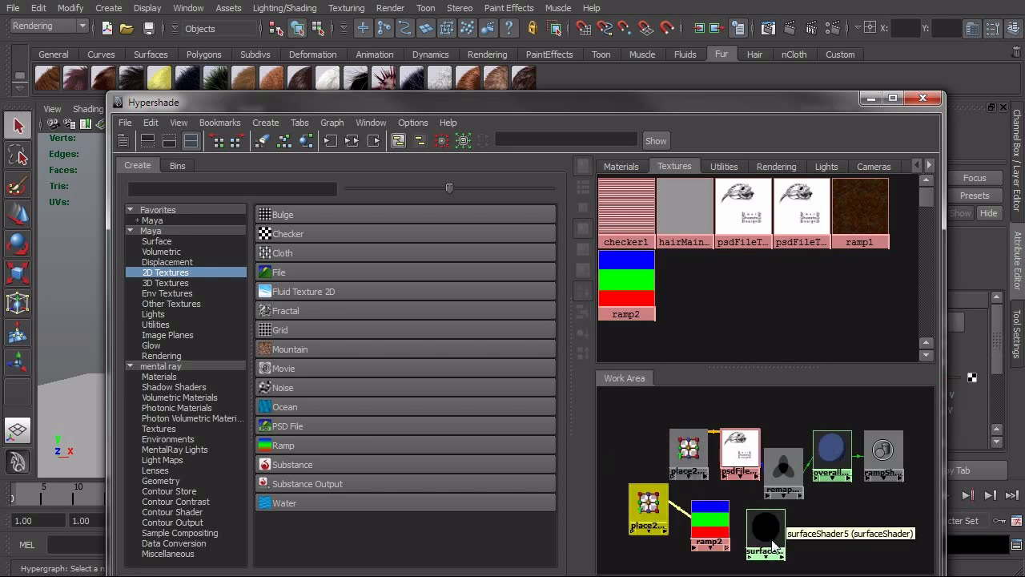
{"action": "left_click_drag", "start_coordinate": [773, 545], "coordinate": [795, 559]}
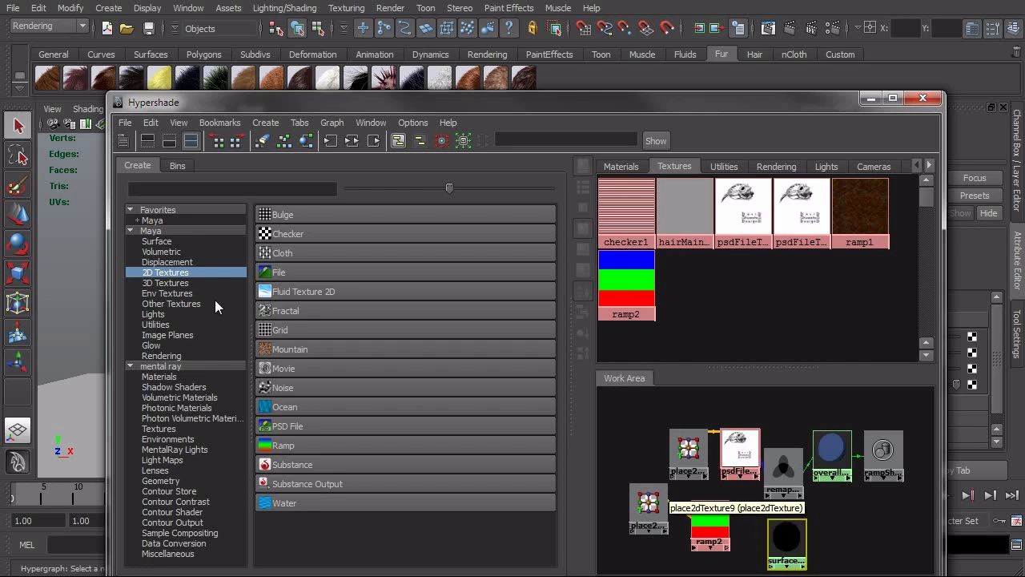
Create a Layered Texture and move the surface shader aside to make room for it.
{"action": "left_click", "coordinate": [169, 294]}
{"action": "left_click", "coordinate": [168, 304]}
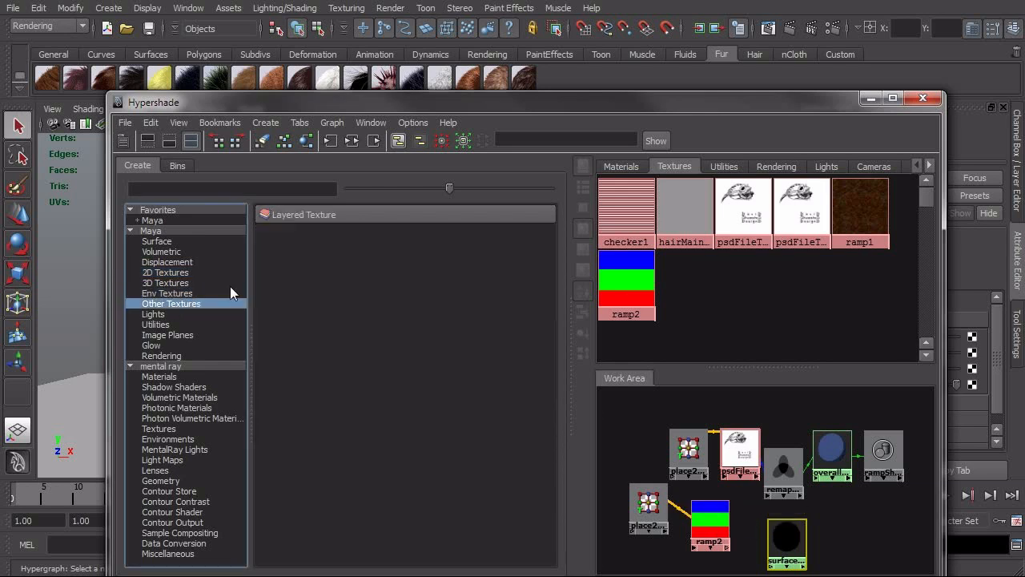
{"action": "left_click", "coordinate": [300, 226]}
{"action": "left_click_drag", "start_coordinate": [760, 455], "coordinate": [854, 533]}
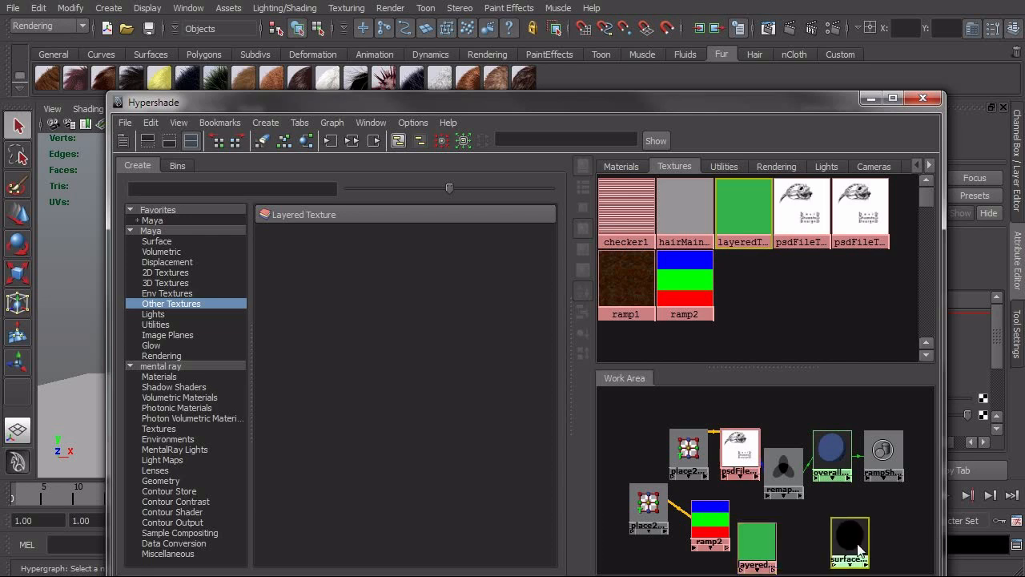
Connect ramp2 and psdFileTex2 to the layered texture with default connections, and shift its node beside the ramp.
{"action": "middle_click_drag", "start_coordinate": [708, 527], "coordinate": [756, 546]}
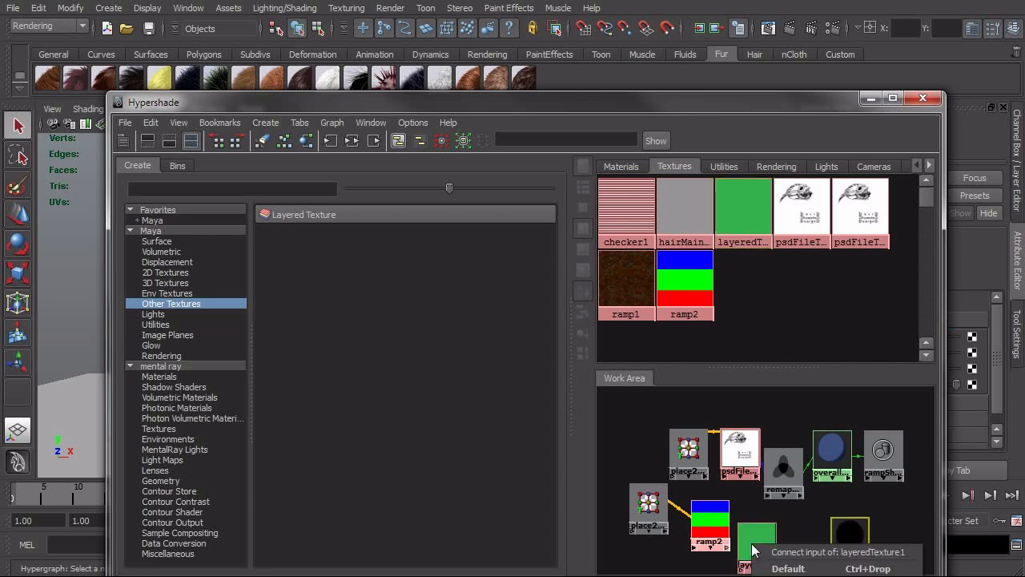
{"action": "left_click", "coordinate": [788, 568]}
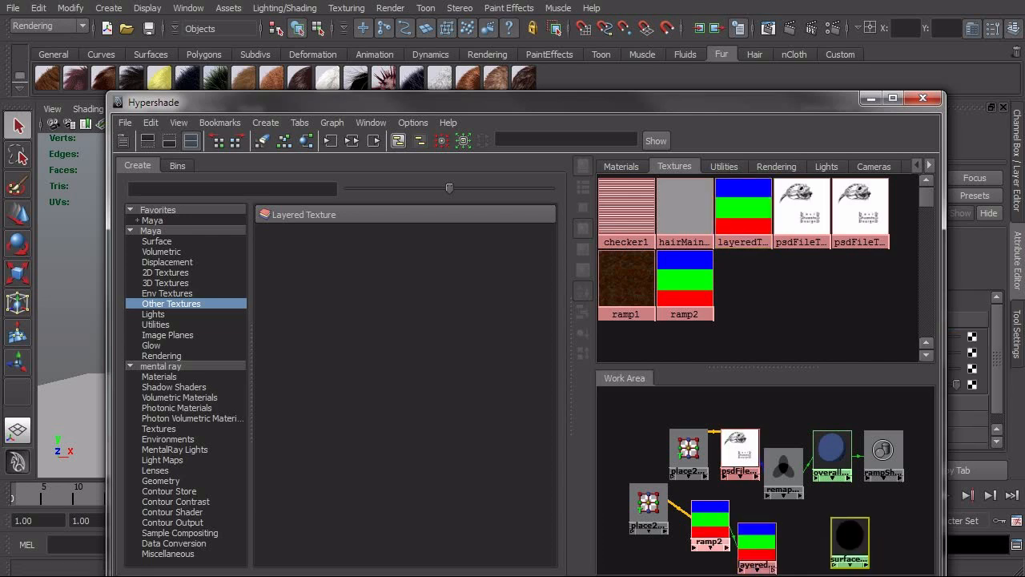
{"action": "middle_click_drag", "start_coordinate": [739, 461], "coordinate": [762, 545]}
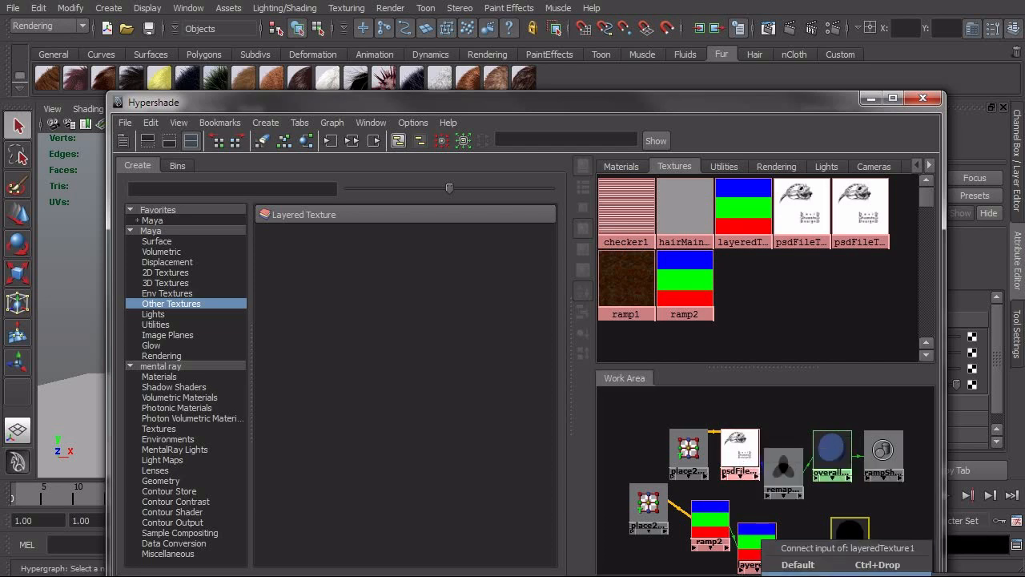
{"action": "left_click", "coordinate": [793, 565]}
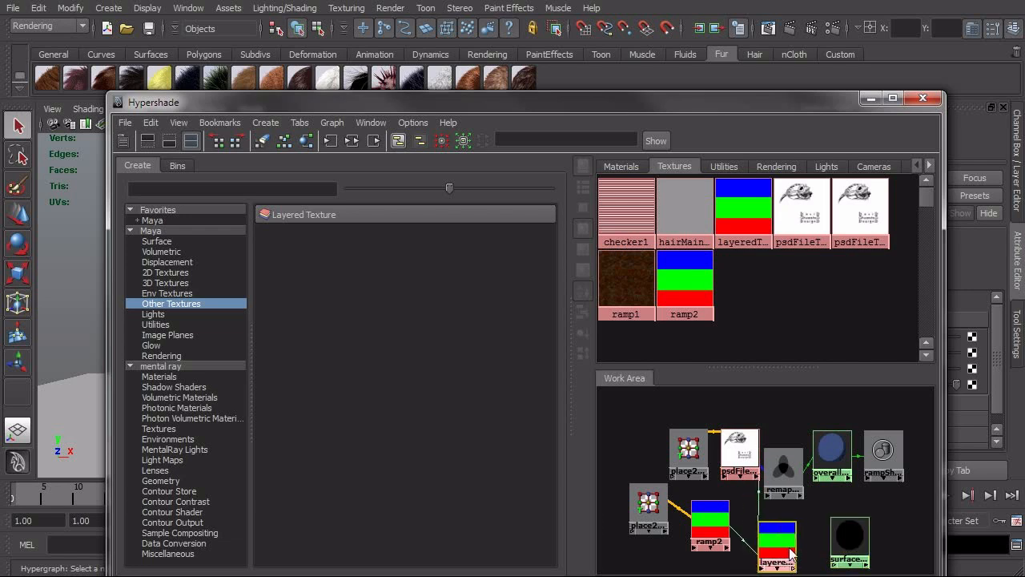
{"action": "left_click_drag", "start_coordinate": [767, 554], "coordinate": [776, 552]}
Uncover the layered texture's attributes and reorder its layers so the PSD texture sits in front of ramp2.
{"action": "left_click_drag", "start_coordinate": [739, 110], "coordinate": [477, 106]}
{"action": "left_click_drag", "start_coordinate": [552, 101], "coordinate": [467, 99]}
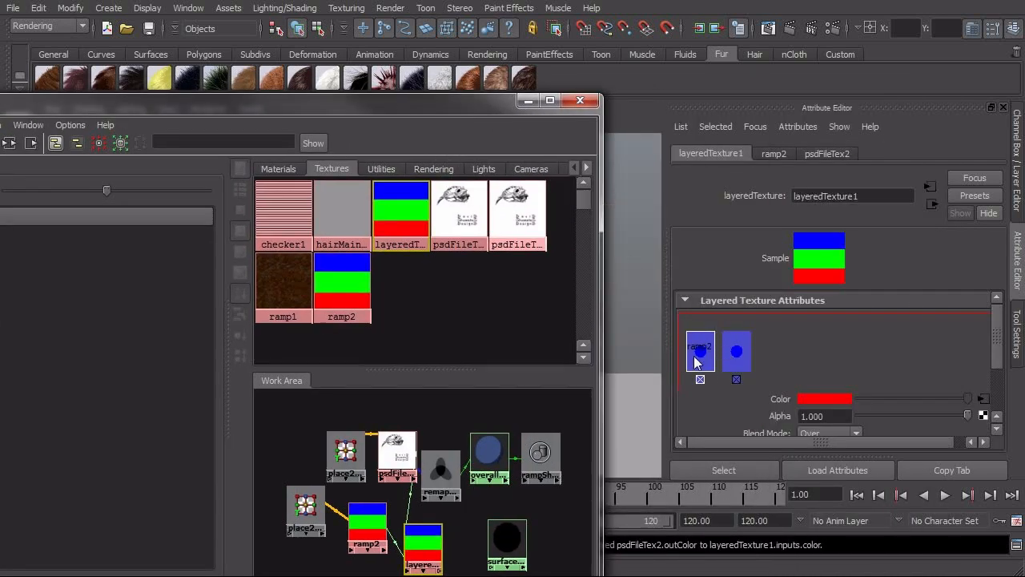
{"action": "middle_click_drag", "start_coordinate": [697, 359], "coordinate": [769, 360]}
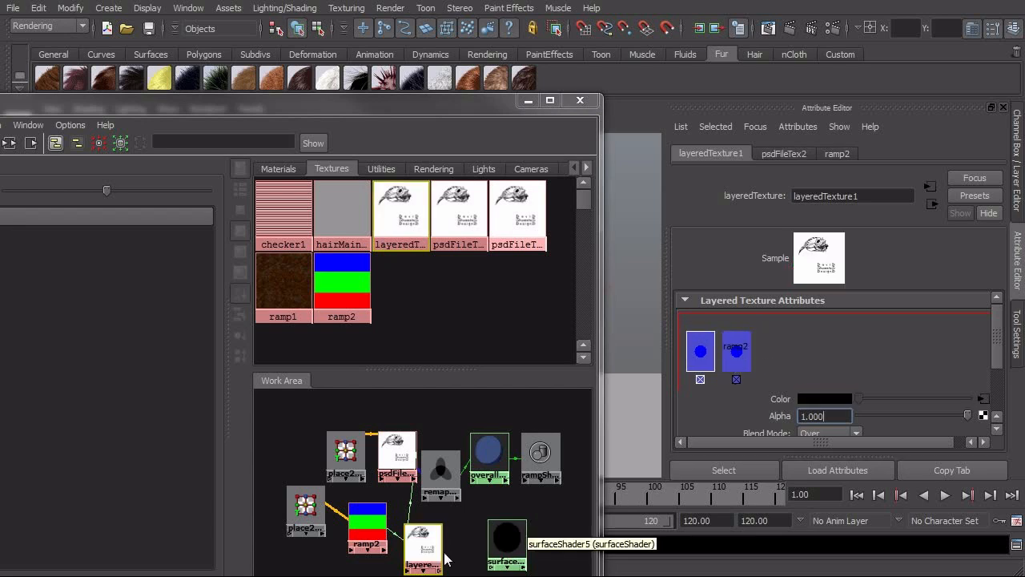
Connect the layered texture to the surface shader with the default connection.
{"action": "left_click", "coordinate": [418, 551]}
{"action": "middle_click_drag", "start_coordinate": [418, 551], "coordinate": [508, 545]}
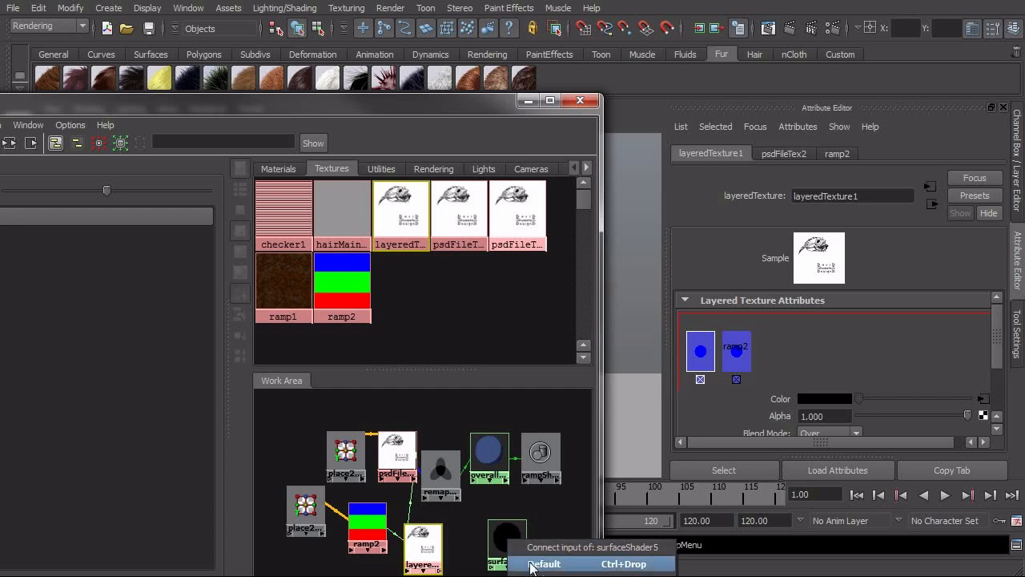
{"action": "left_click", "coordinate": [532, 564]}
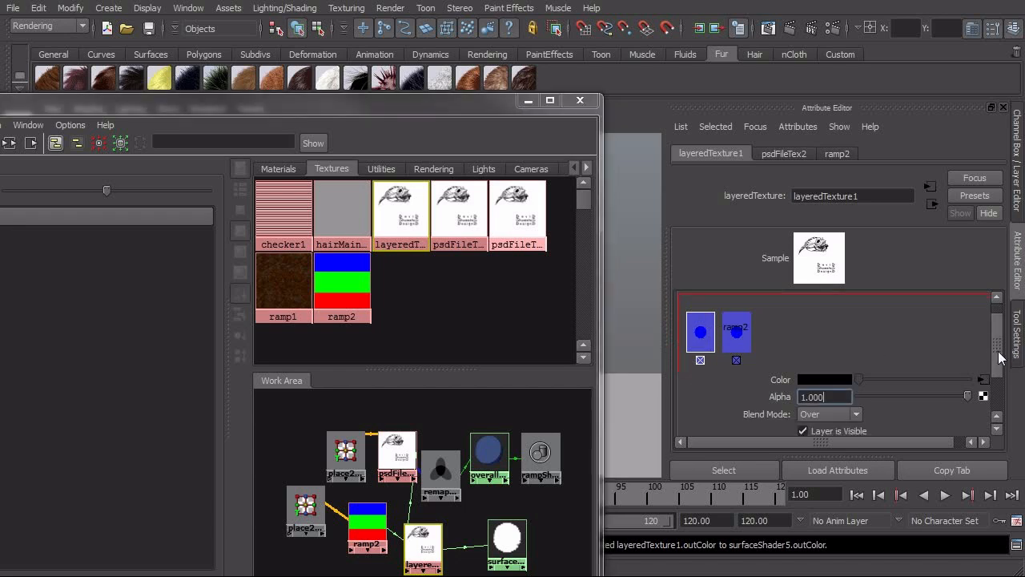
Set the PSD layer's Blend Mode to Multiply in the layered texture, keeping its Alpha at 1.000.
{"action": "scroll", "coordinate": [916, 377], "scroll_direction": "down", "scroll_amount": 3}
{"action": "left_click", "coordinate": [855, 369]}
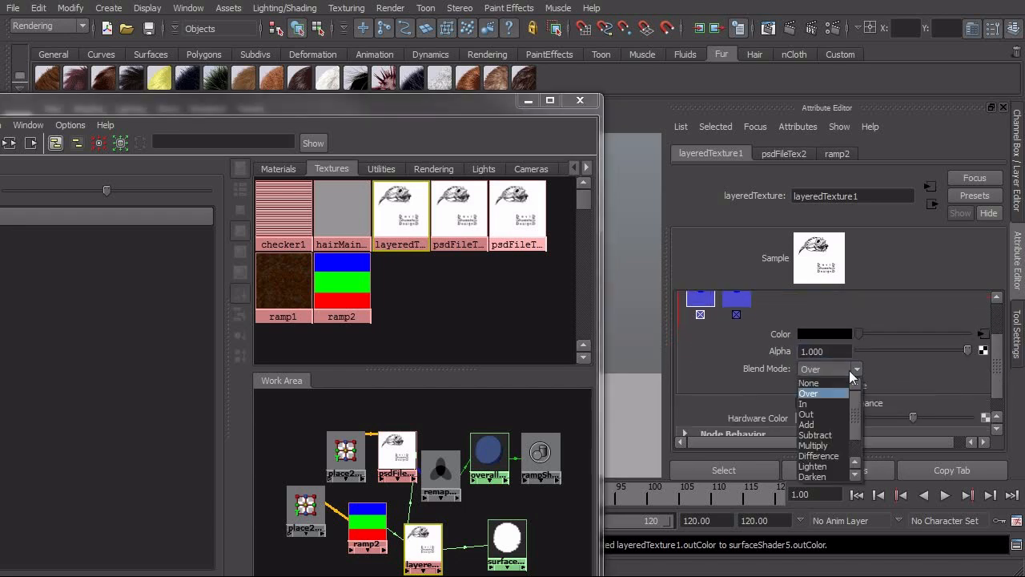
{"action": "left_click", "coordinate": [830, 446]}
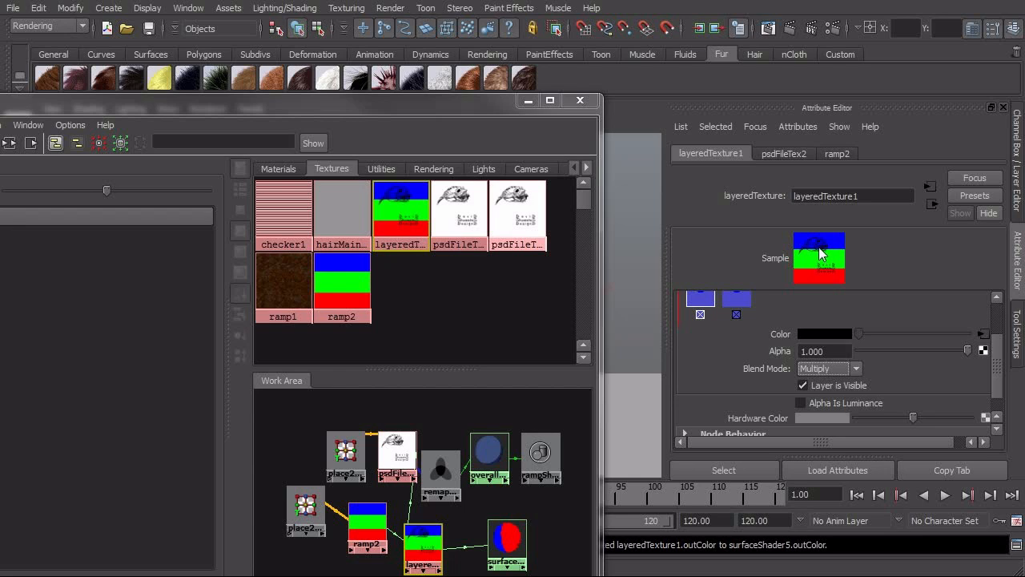
{"action": "mouse_move", "coordinate": [968, 350]}
{"action": "left_mouse_down"}
{"action": "mouse_move", "coordinate": [884, 350]}
{"action": "mouse_move", "coordinate": [967, 351]}
{"action": "left_mouse_up"}
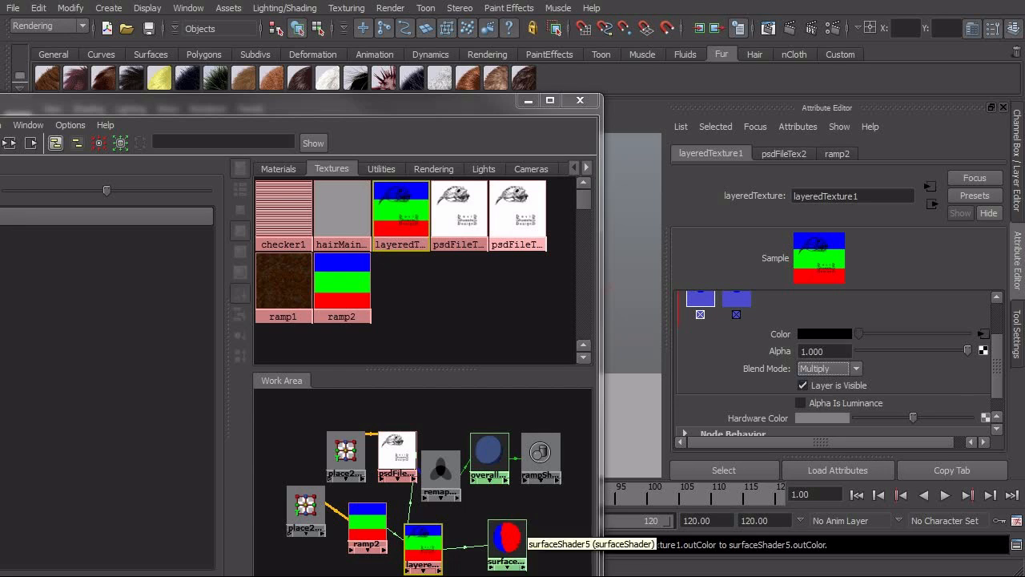
Move the Hypershade out of the way and open the Render View to review the last render of the character.
{"action": "left_click_drag", "start_coordinate": [450, 109], "coordinate": [779, 21]}
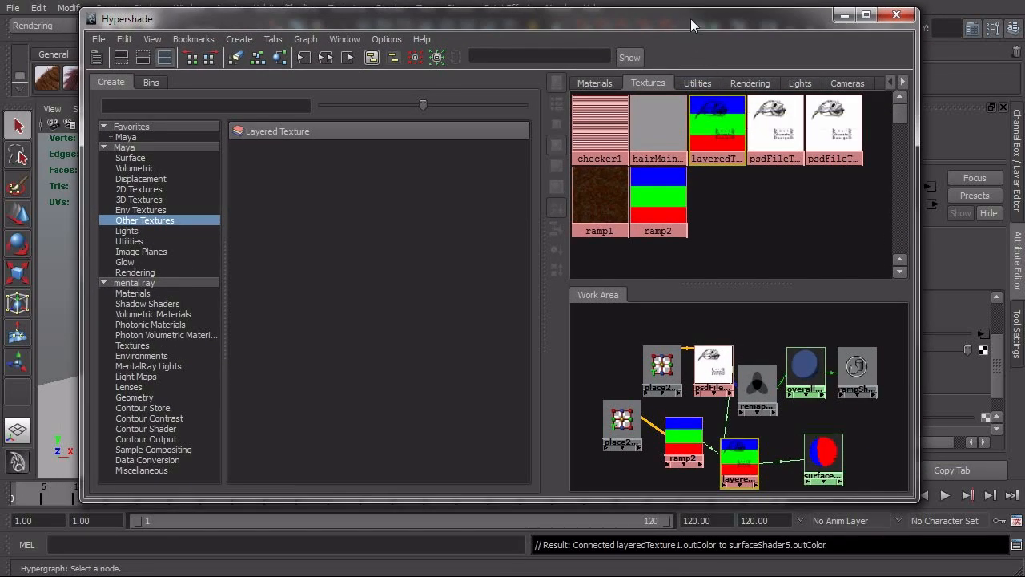
{"action": "left_click_drag", "start_coordinate": [696, 20], "coordinate": [753, 498]}
{"action": "left_click_drag", "start_coordinate": [749, 534], "coordinate": [764, 561]}
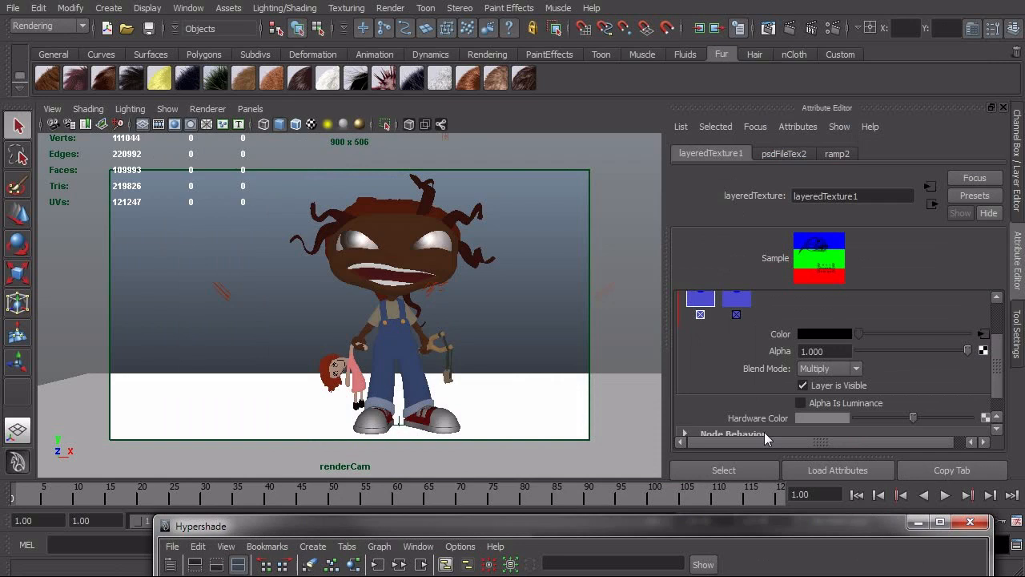
{"action": "left_click", "coordinate": [767, 29]}
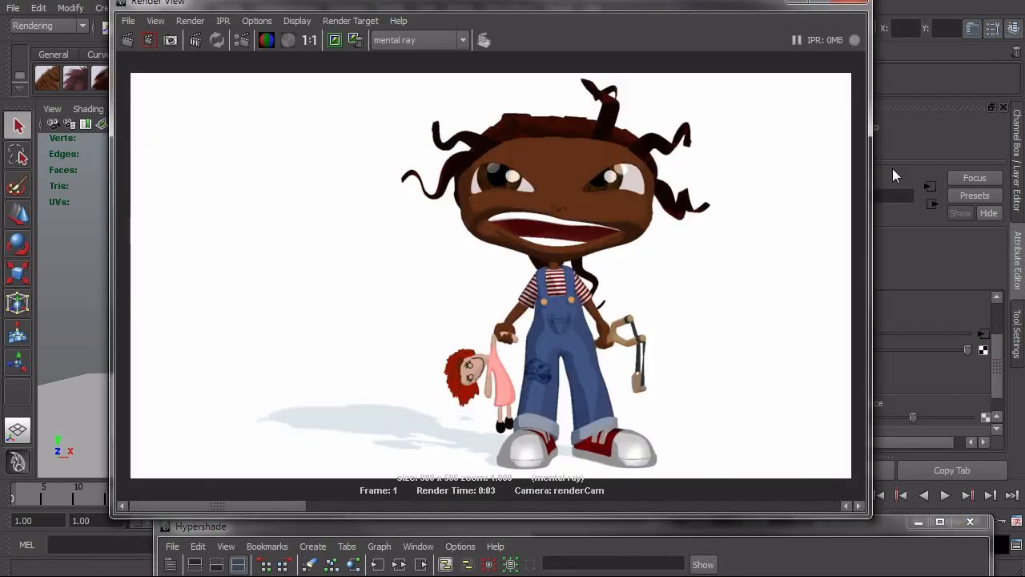
{"action": "left_click_drag", "start_coordinate": [847, 531], "coordinate": [770, 524]}
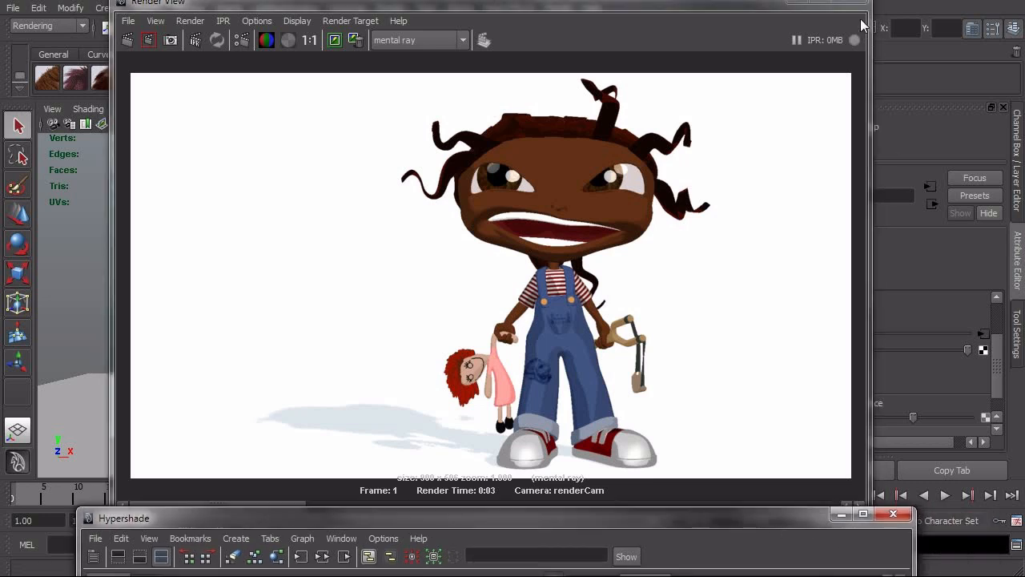
Assign the surface shader fed by the layered texture to the character's overalls and render the current frame.
{"action": "left_click", "coordinate": [851, 2]}
{"action": "left_click", "coordinate": [416, 347]}
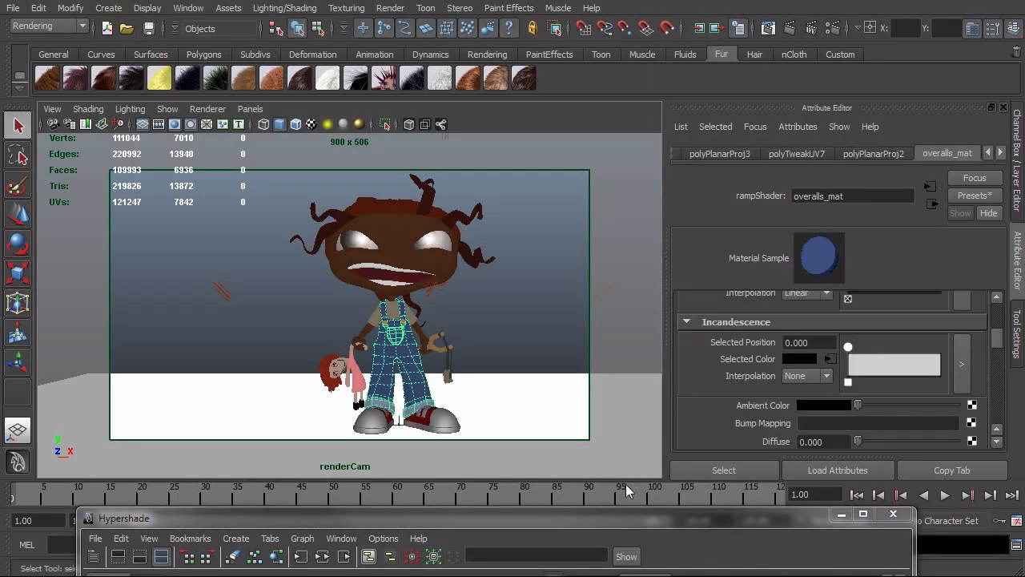
{"action": "left_click_drag", "start_coordinate": [626, 522], "coordinate": [623, 164]}
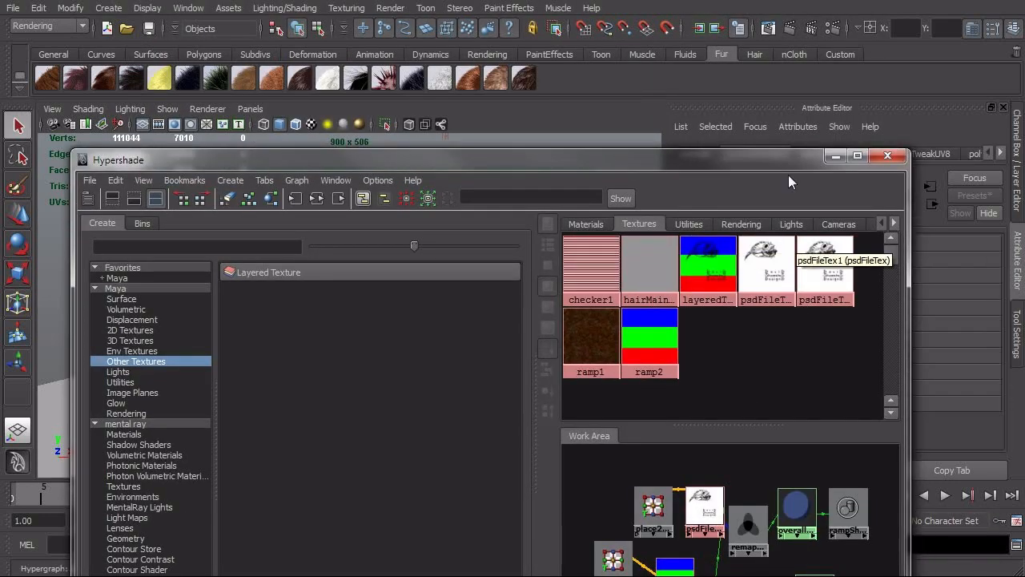
{"action": "left_click_drag", "start_coordinate": [799, 161], "coordinate": [810, 417]}
{"action": "left_click", "coordinate": [789, 28]}
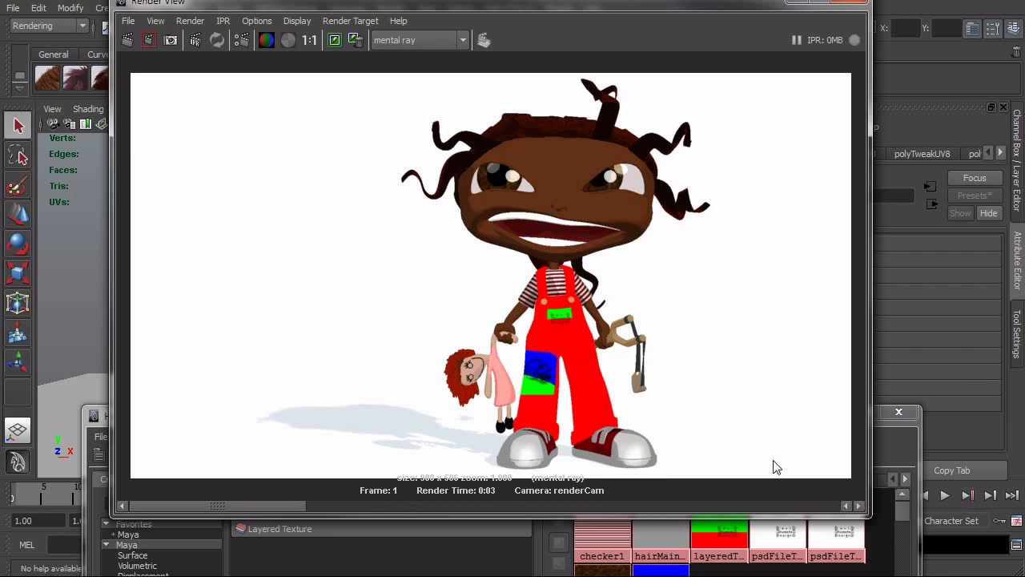
Create a Sampler Info utility node in the Hypershade and place it beside the PSD texture's placement node.
{"action": "left_click", "coordinate": [903, 448]}
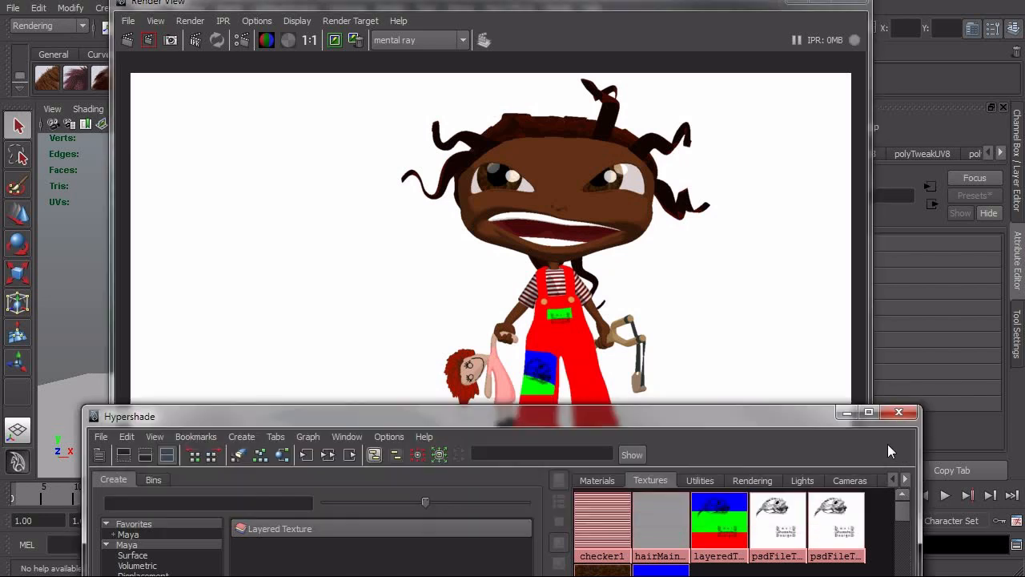
{"action": "left_click_drag", "start_coordinate": [769, 417], "coordinate": [823, 93]}
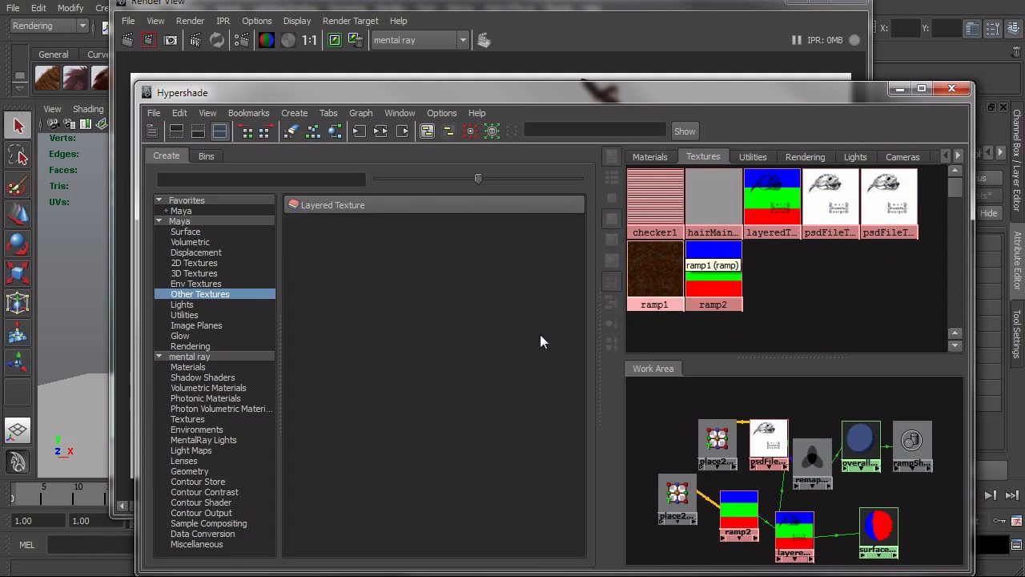
{"action": "left_click", "coordinate": [194, 315]}
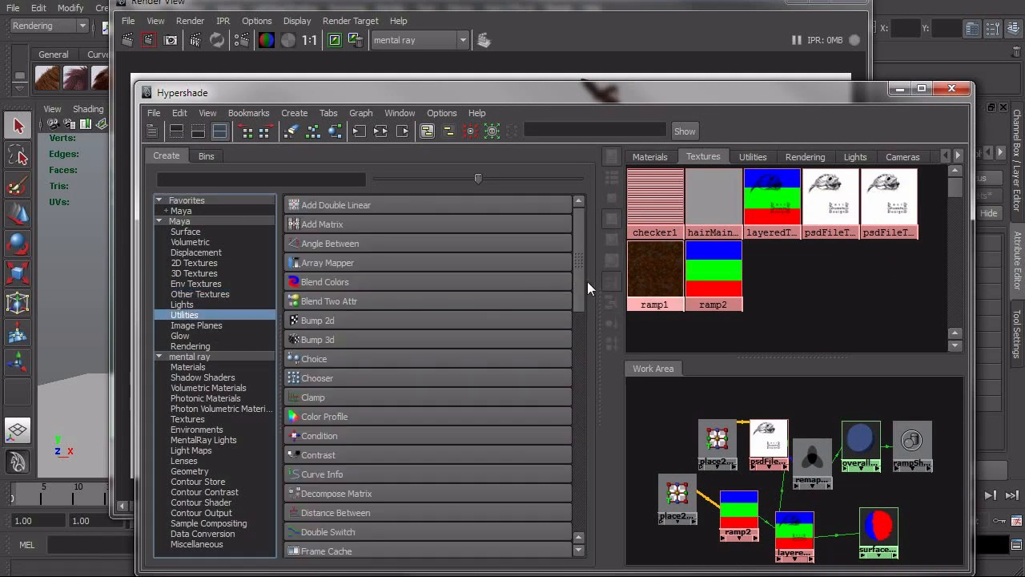
{"action": "left_click_drag", "start_coordinate": [576, 281], "coordinate": [559, 478]}
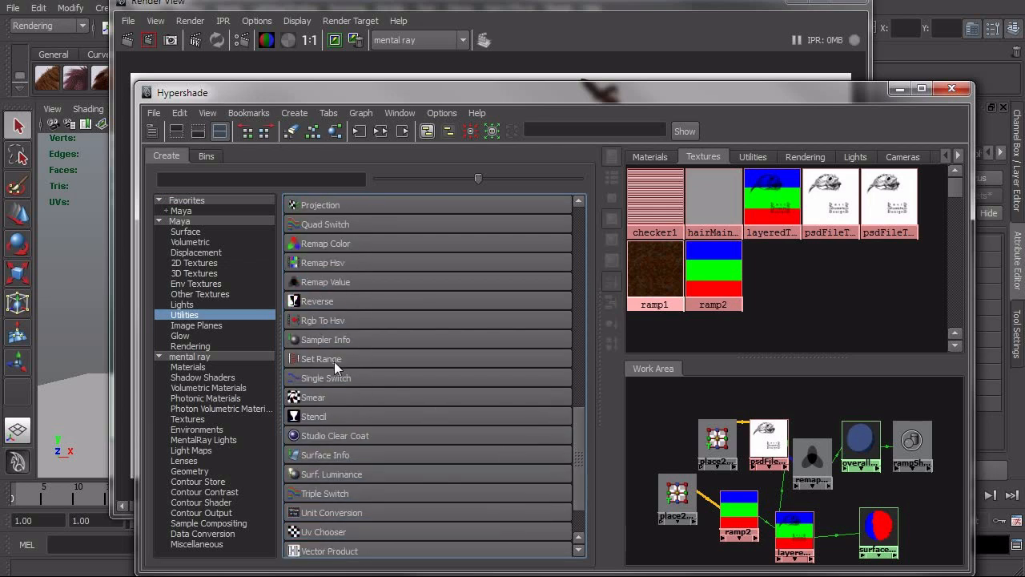
{"action": "left_click", "coordinate": [326, 339]}
{"action": "left_click_drag", "start_coordinate": [789, 424], "coordinate": [660, 425]}
{"action": "left_click_drag", "start_coordinate": [711, 94], "coordinate": [415, 106]}
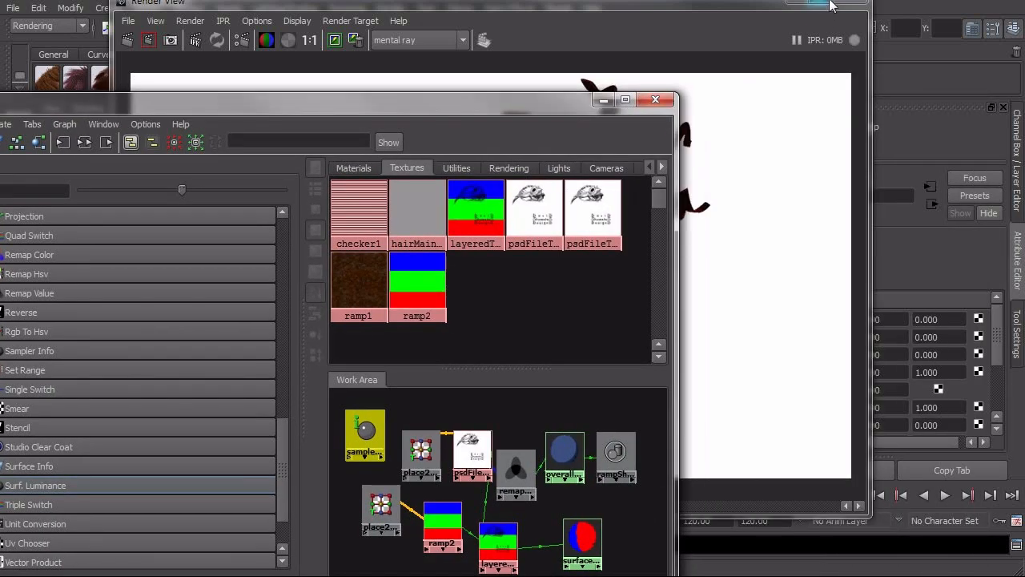
Connect the Sampler Info node's facingRatio output to ramp2's vCoord input through the Connection Editor.
{"action": "left_click", "coordinate": [848, 36]}
{"action": "left_click_drag", "start_coordinate": [997, 359], "coordinate": [994, 398]}
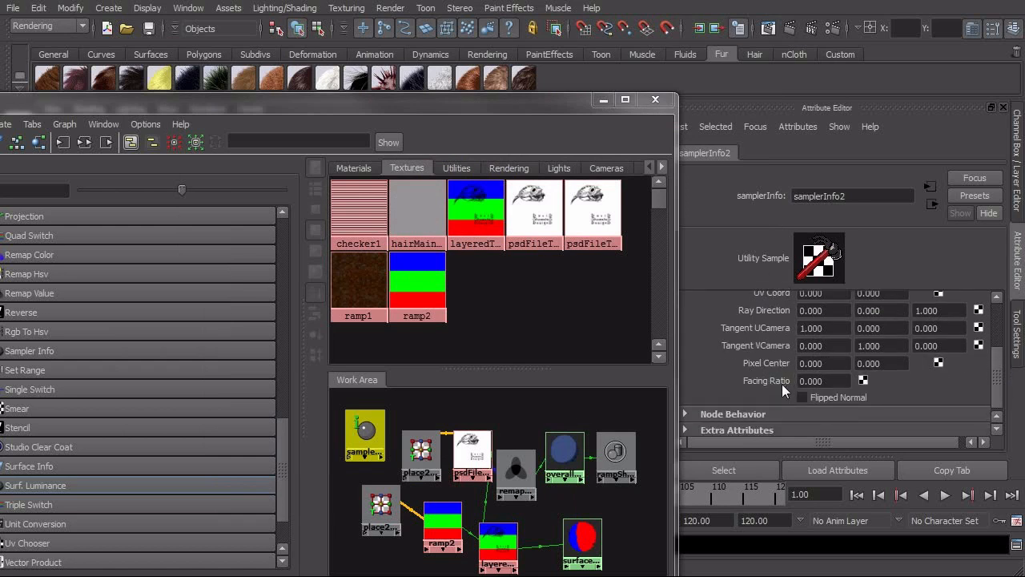
{"action": "left_click", "coordinate": [366, 428]}
{"action": "middle_click_drag", "start_coordinate": [411, 494], "coordinate": [442, 525]}
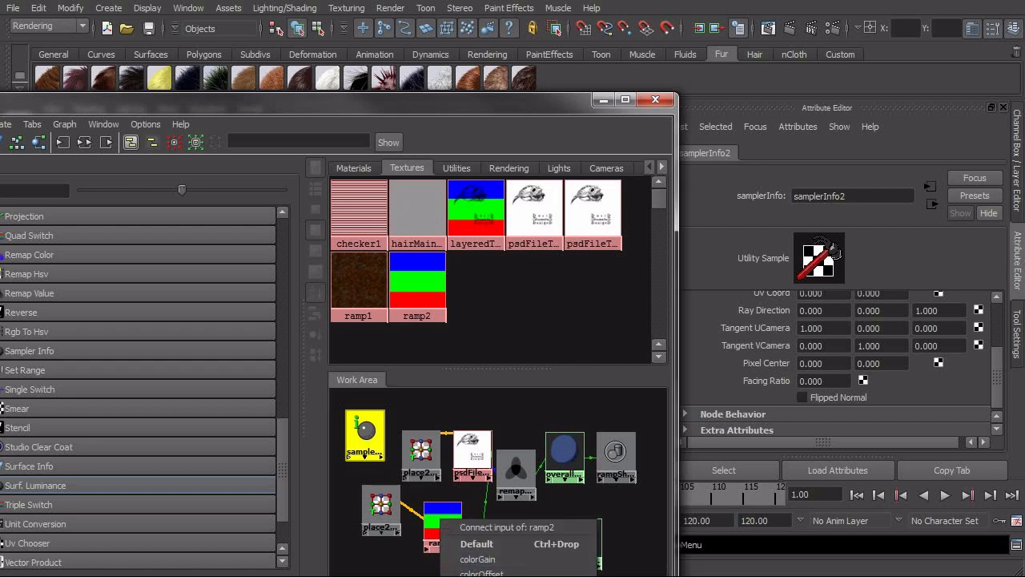
{"action": "left_click", "coordinate": [496, 575]}
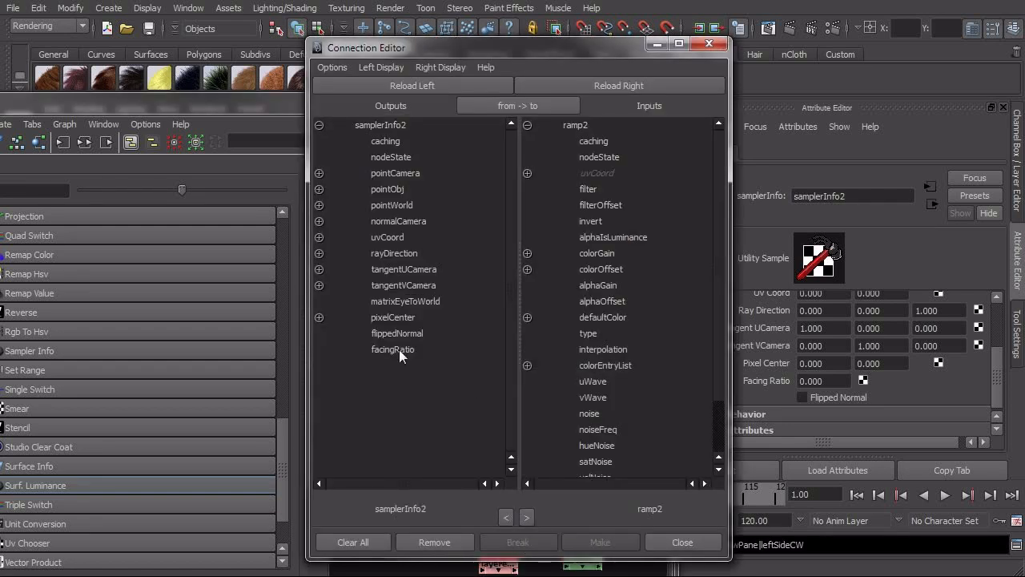
{"action": "left_click", "coordinate": [399, 349]}
{"action": "left_click", "coordinate": [527, 174]}
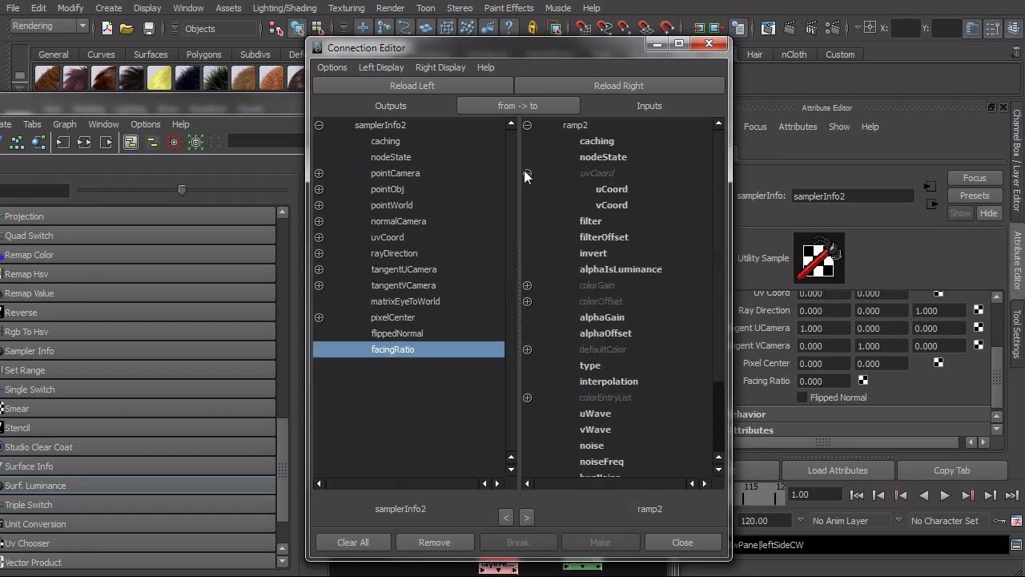
{"action": "left_click", "coordinate": [609, 205]}
{"action": "left_click", "coordinate": [708, 47]}
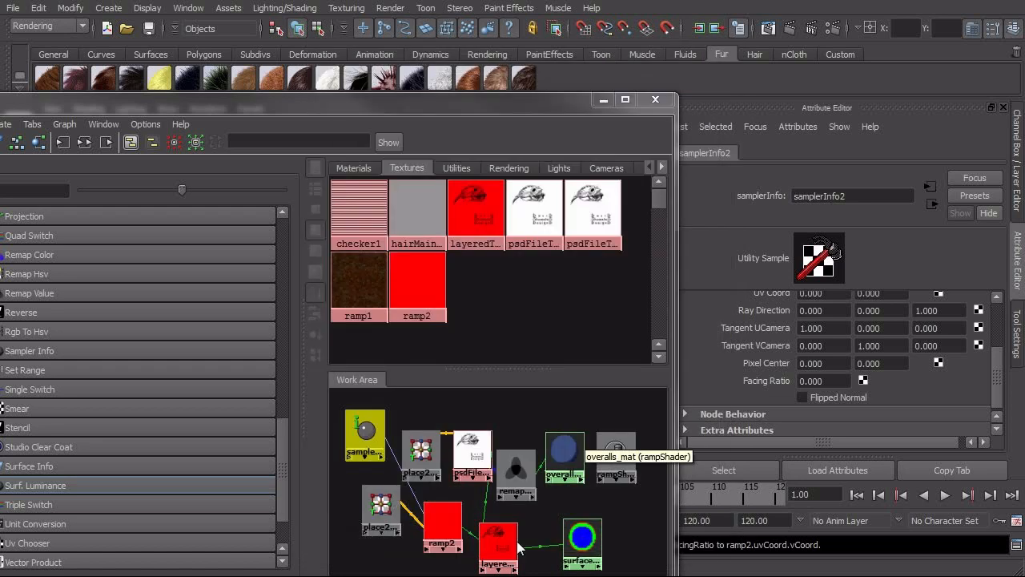
Inspect ramp2's ramp attributes and render the frame to review the facing-ratio effect on the overalls.
{"action": "left_click", "coordinate": [439, 525]}
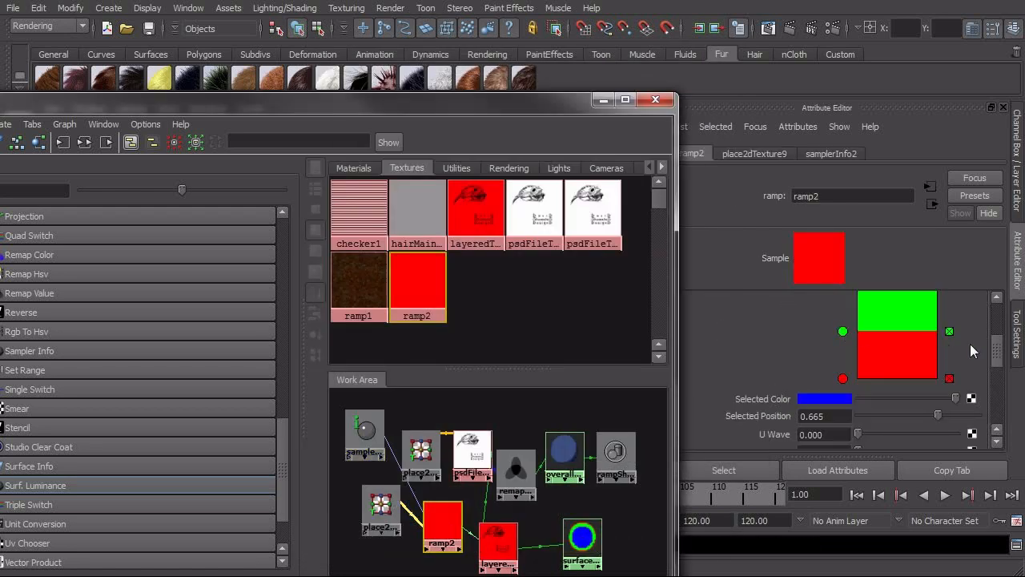
{"action": "scroll", "coordinate": [993, 357], "scroll_direction": "up", "scroll_amount": 2}
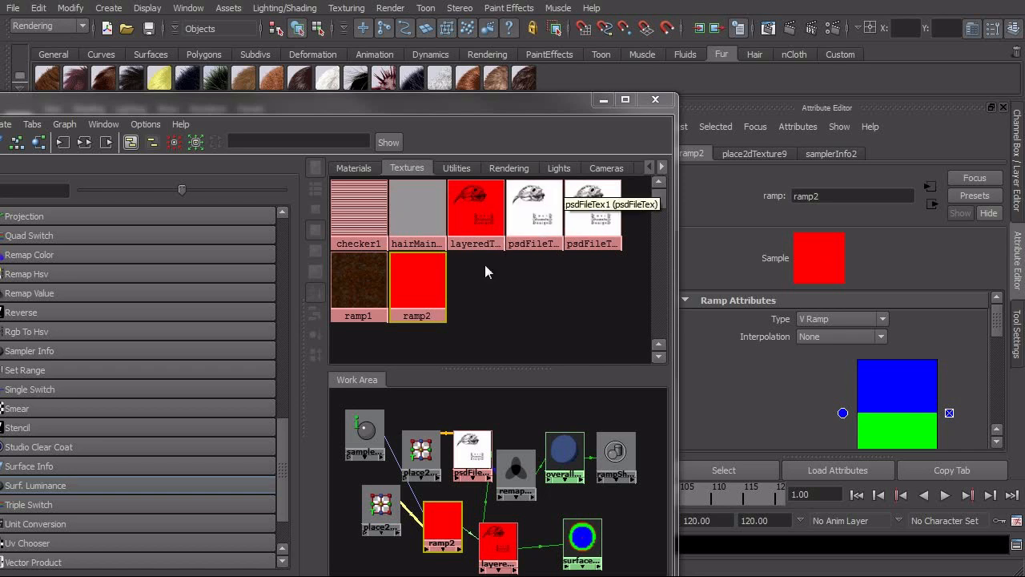
{"action": "left_click", "coordinate": [602, 99]}
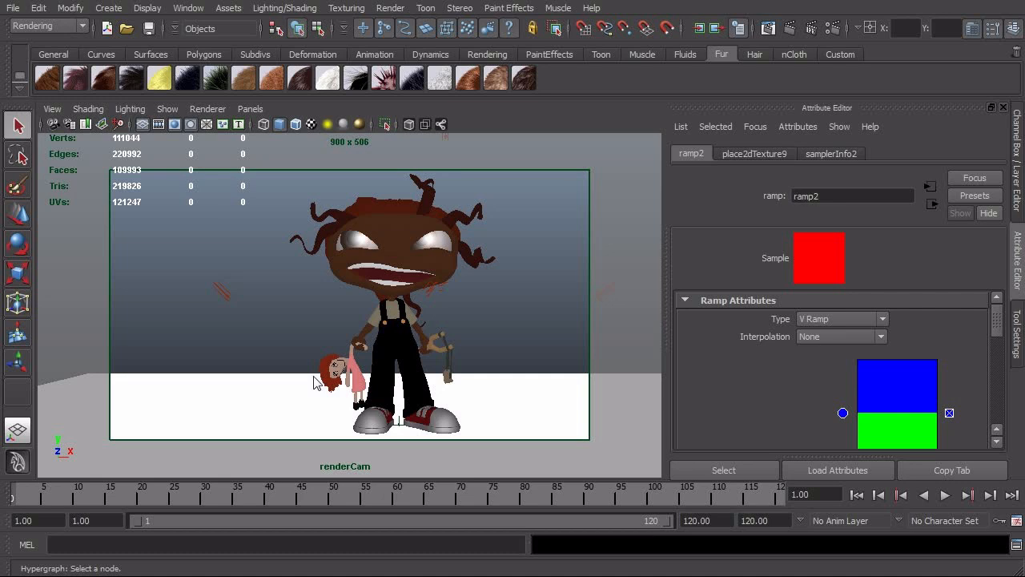
{"action": "left_click", "coordinate": [792, 34]}
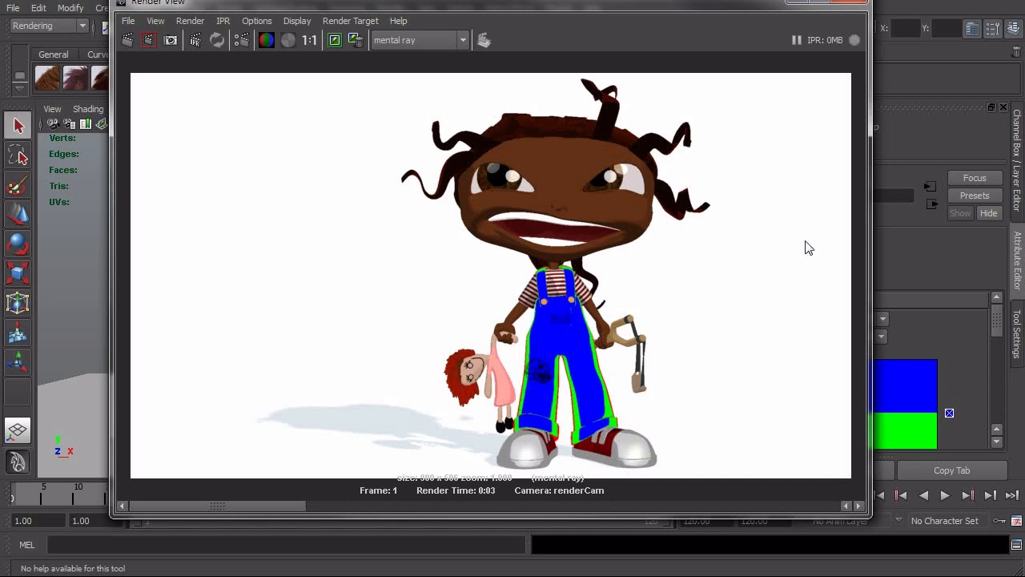
Move ramp2's blue color entry up to position 0.915 and render the character again.
{"action": "left_click", "coordinate": [856, 9]}
{"action": "scroll", "coordinate": [981, 356], "scroll_direction": "down", "scroll_amount": 3}
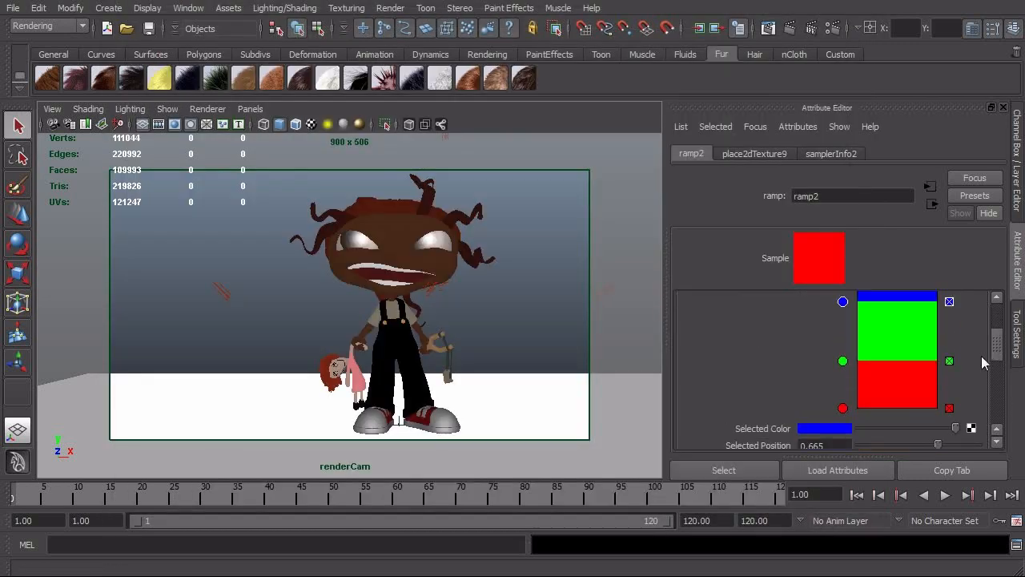
{"action": "left_click_drag", "start_coordinate": [843, 362], "coordinate": [847, 333]}
{"action": "scroll", "coordinate": [969, 335], "scroll_direction": "up", "scroll_amount": 2}
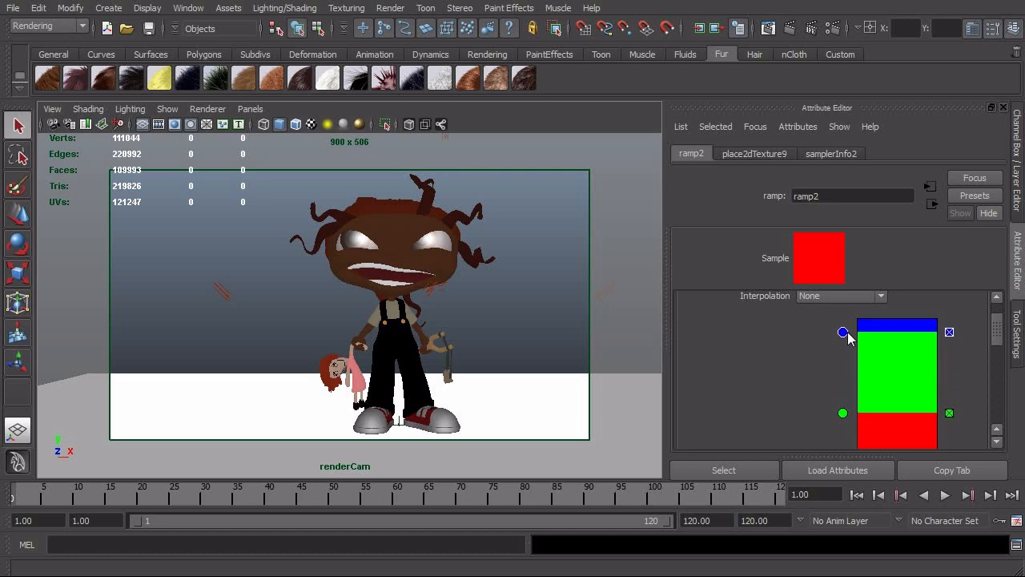
{"action": "left_click", "coordinate": [789, 29]}
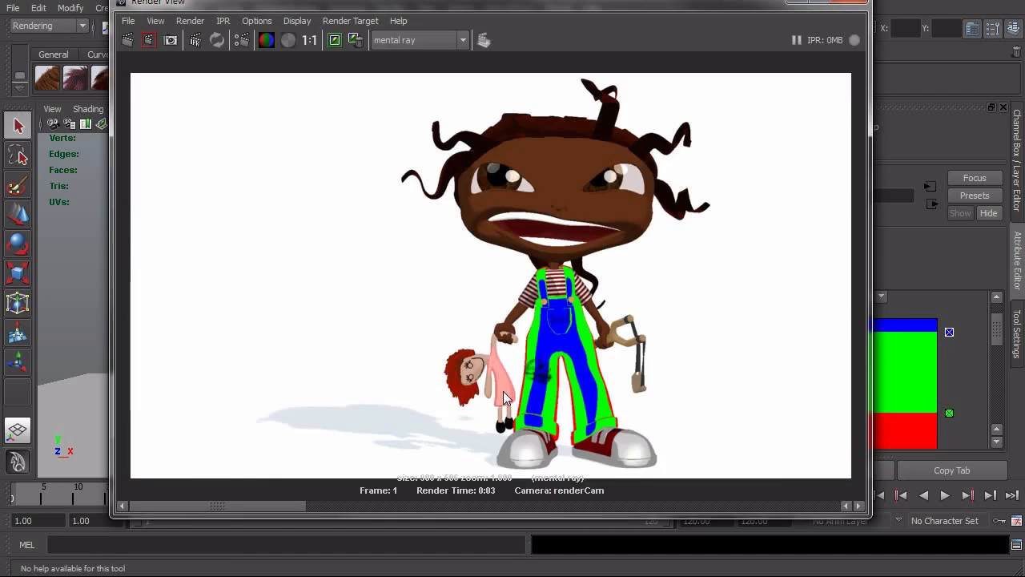
{"action": "left_click", "coordinate": [854, 4]}
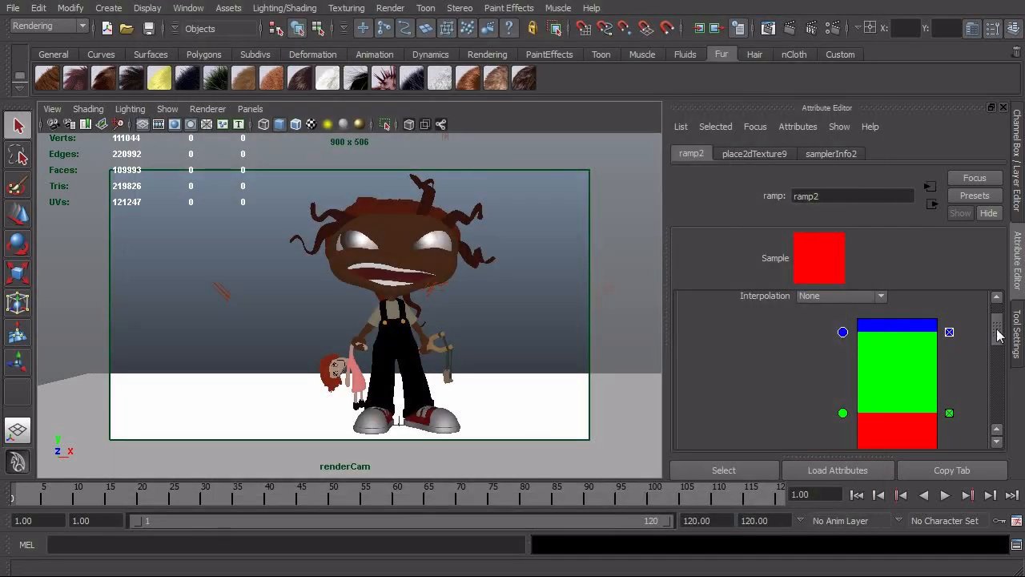
{"action": "scroll", "coordinate": [998, 336], "scroll_direction": "down", "scroll_amount": 5}
{"action": "scroll", "coordinate": [998, 338], "scroll_direction": "up", "scroll_amount": 4}
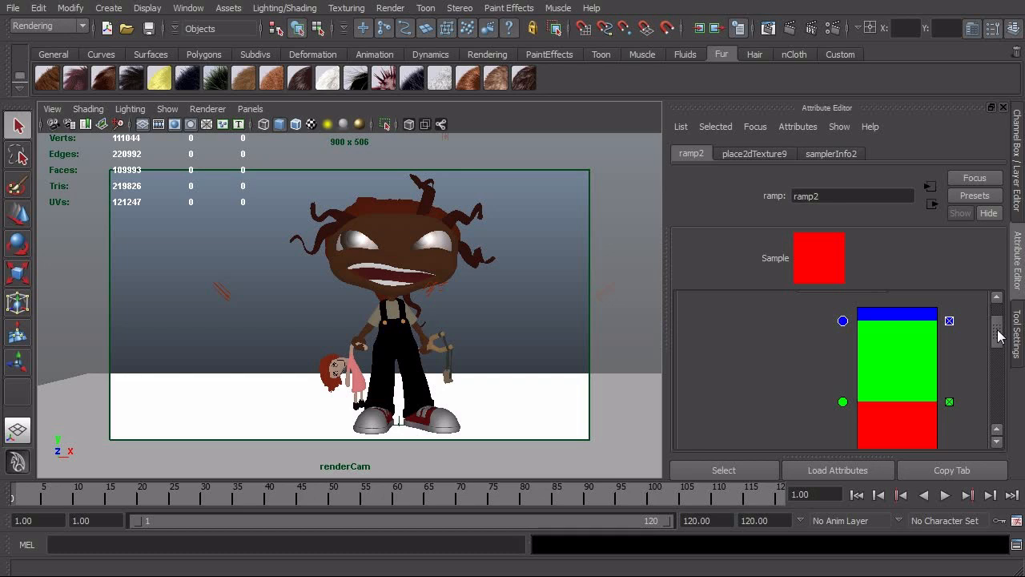
{"action": "scroll", "coordinate": [998, 336], "scroll_direction": "up", "scroll_amount": 1}
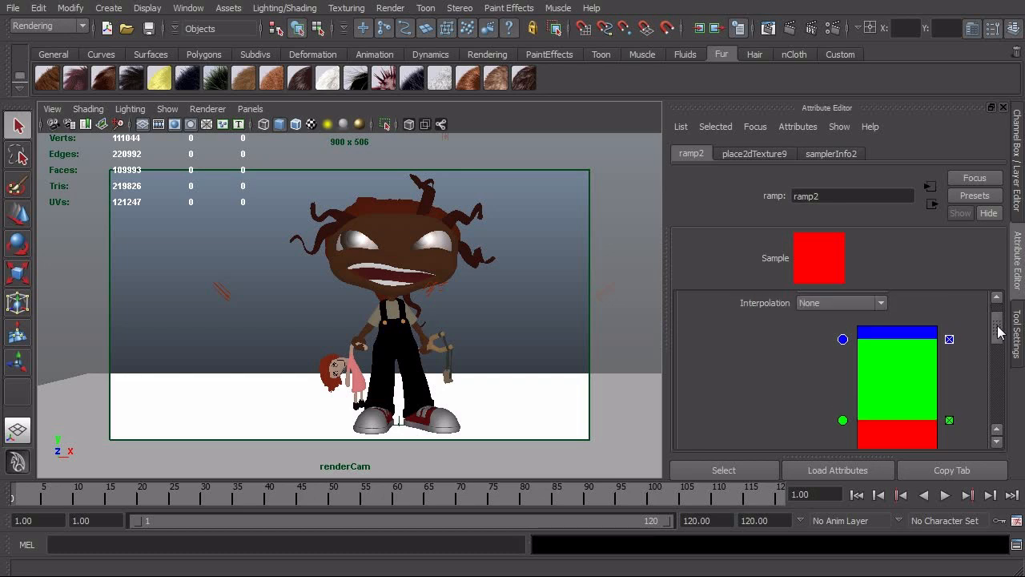
{"action": "left_click_drag", "start_coordinate": [998, 332], "coordinate": [988, 349]}
Reopen the Hypershade and create a Surf. Luminance utility node, placing it just below the Sampler Info node.
{"action": "left_click", "coordinate": [188, 8]}
{"action": "mouse_move", "coordinate": [224, 46]}
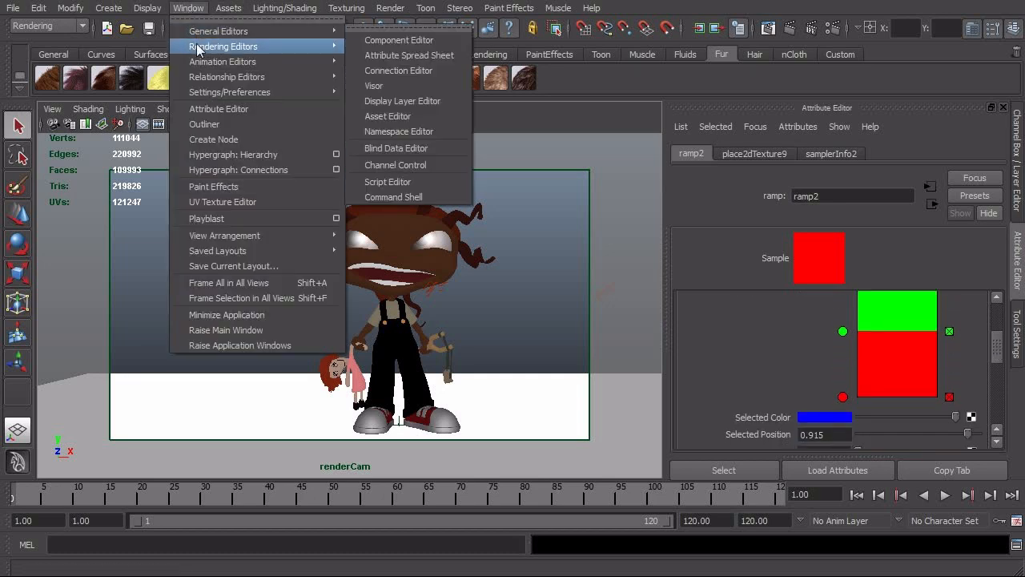
{"action": "left_click", "coordinate": [394, 86]}
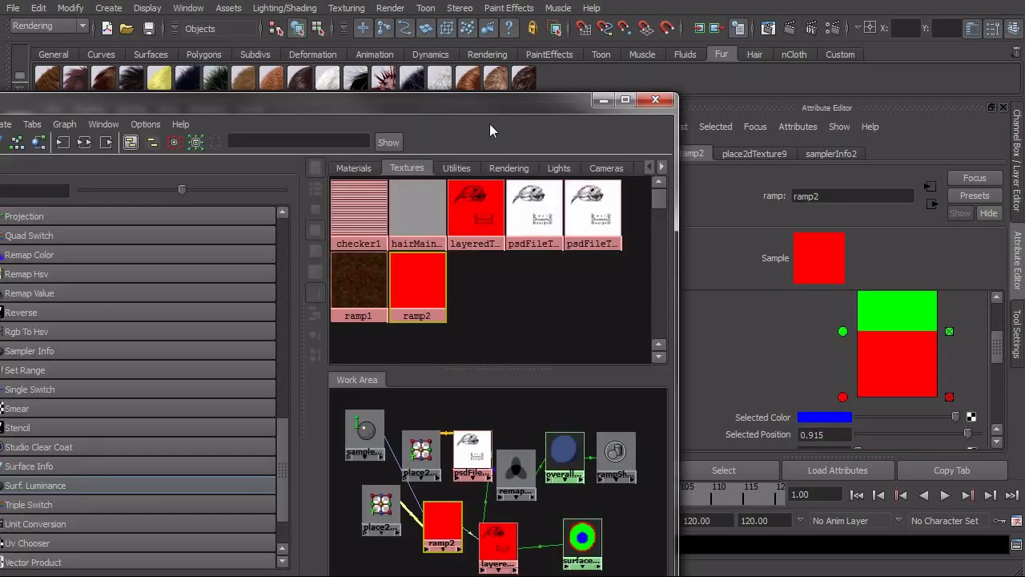
{"action": "left_click_drag", "start_coordinate": [379, 98], "coordinate": [679, 40]}
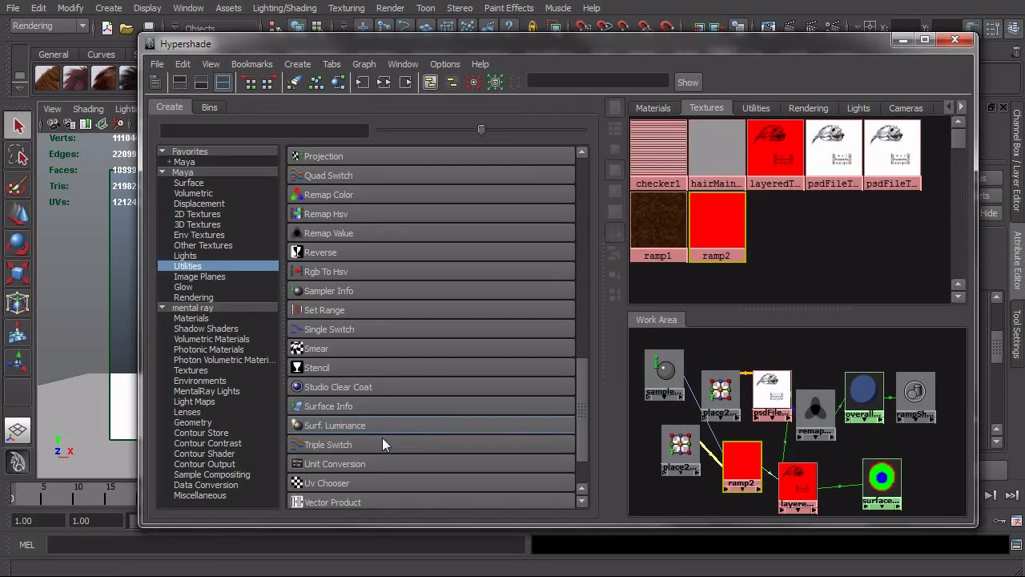
{"action": "left_click", "coordinate": [318, 427]}
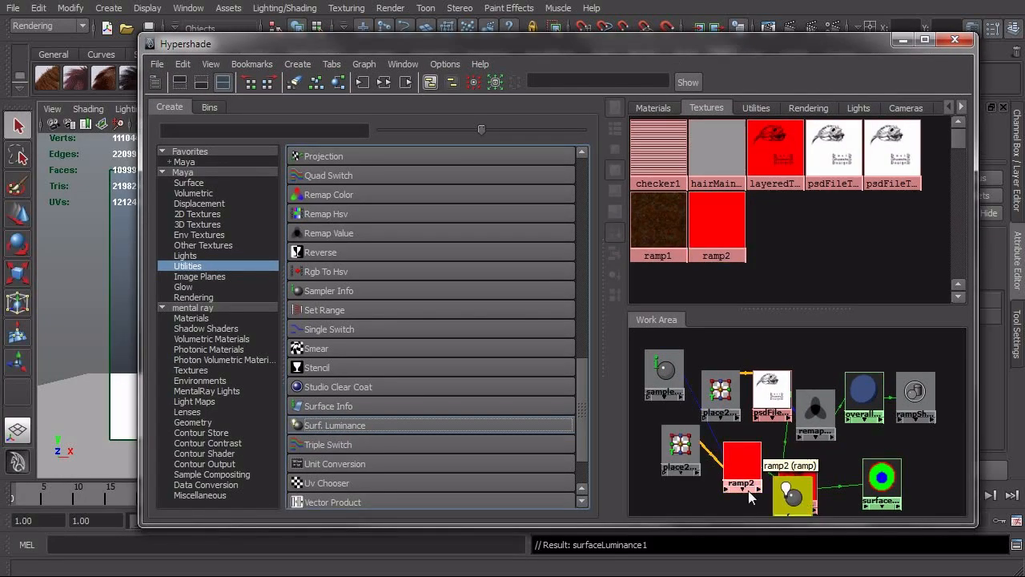
{"action": "left_click_drag", "start_coordinate": [785, 501], "coordinate": [653, 434]}
{"action": "left_click_drag", "start_coordinate": [667, 384], "coordinate": [655, 379]}
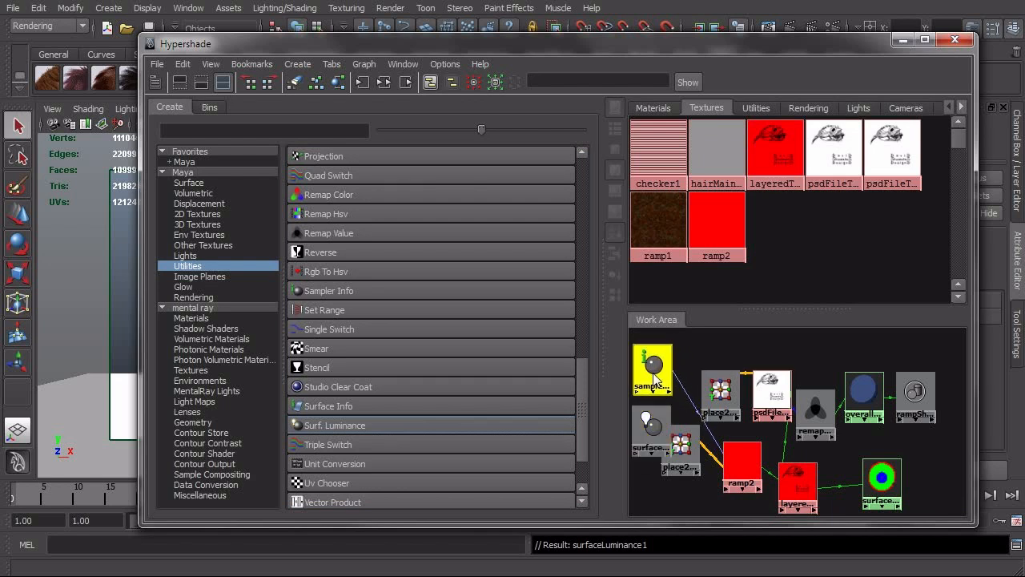
Delete the connection from the Sampler Info node to ramp2 and move the surface luminance node into its place.
{"action": "left_click", "coordinate": [692, 401]}
{"action": "key", "text": "Delete"}
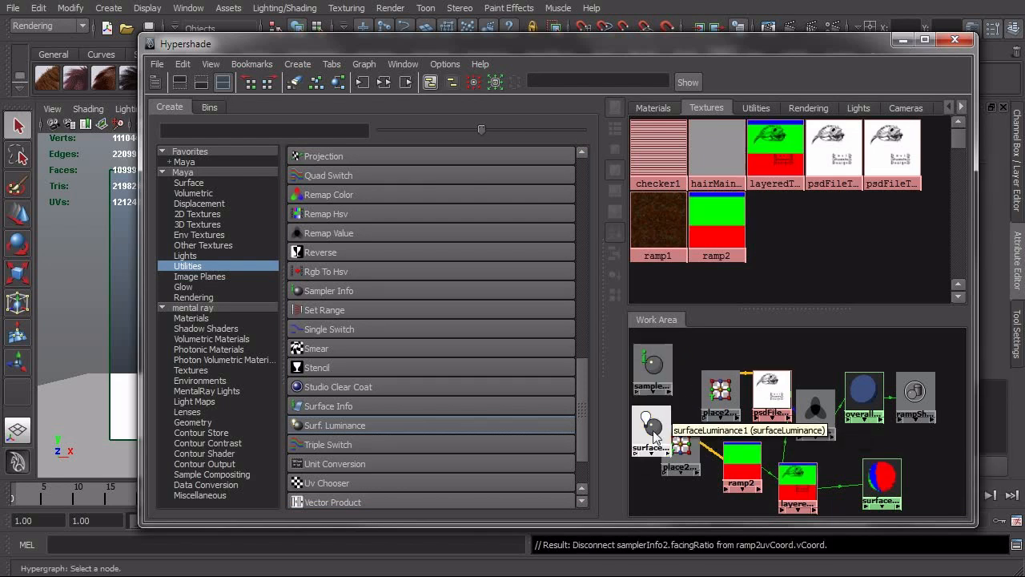
{"action": "left_click_drag", "start_coordinate": [653, 428], "coordinate": [668, 379]}
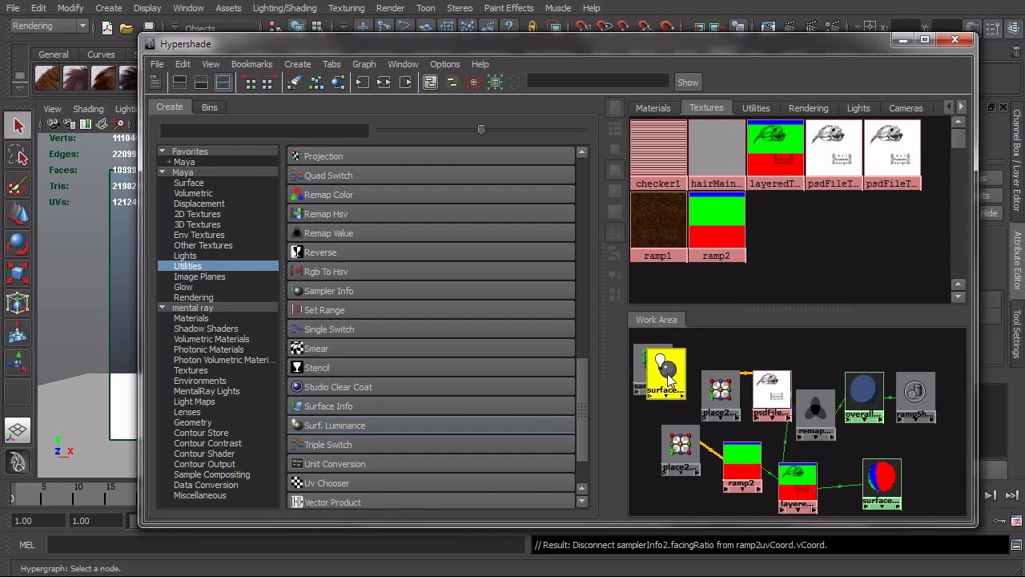
Connect the surface luminance node's outValue to ramp2's vCoord and render the character to check the effect on the overalls.
{"action": "middle_click_drag", "start_coordinate": [753, 458], "coordinate": [754, 456]}
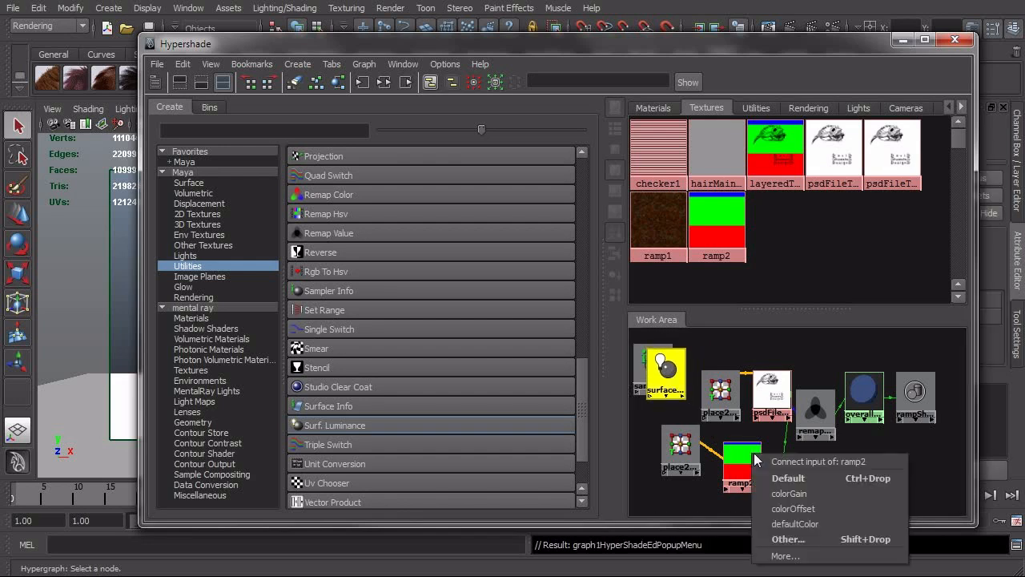
{"action": "left_click", "coordinate": [797, 538]}
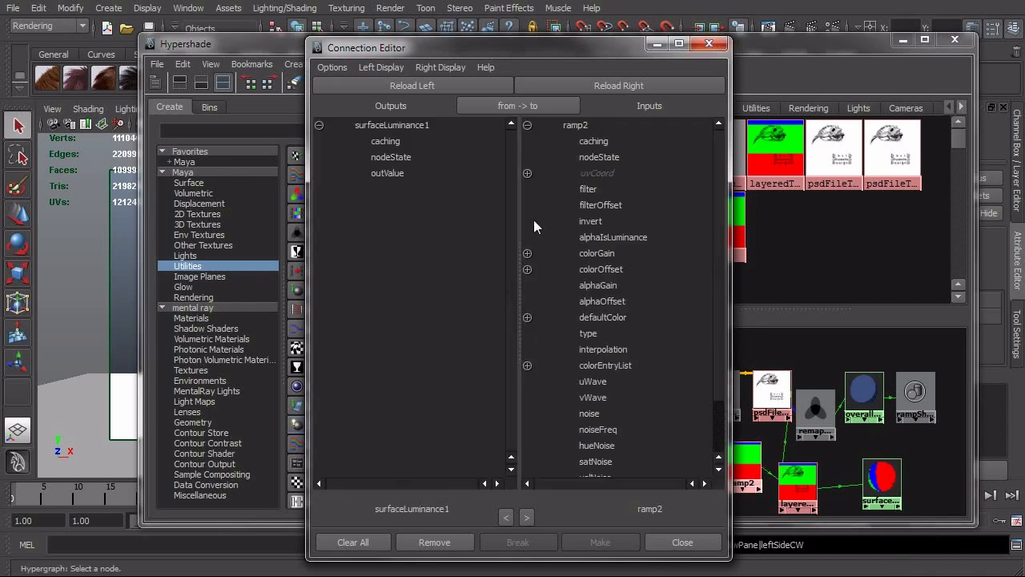
{"action": "left_click_drag", "start_coordinate": [492, 48], "coordinate": [448, 35]}
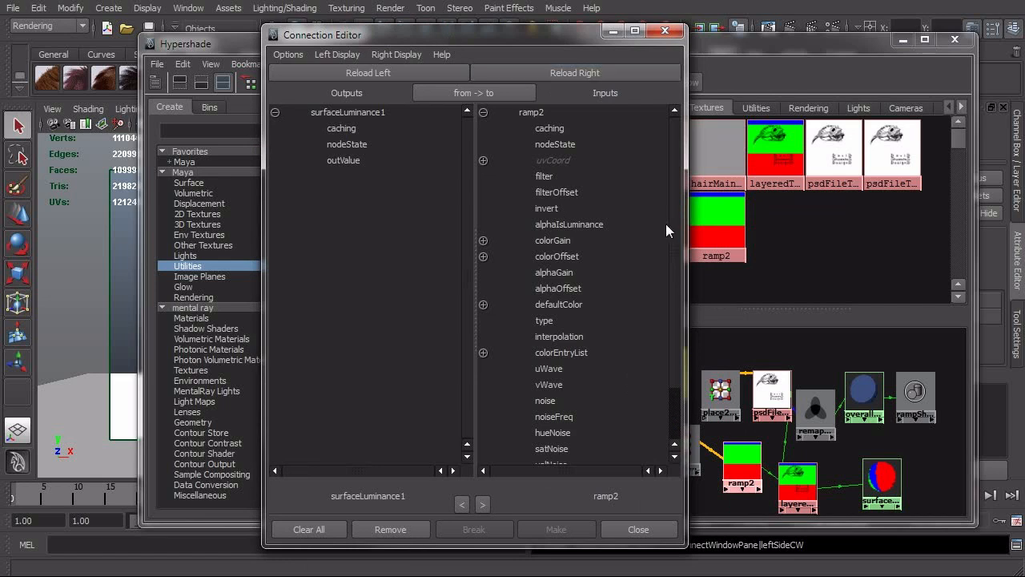
{"action": "left_click", "coordinate": [349, 162]}
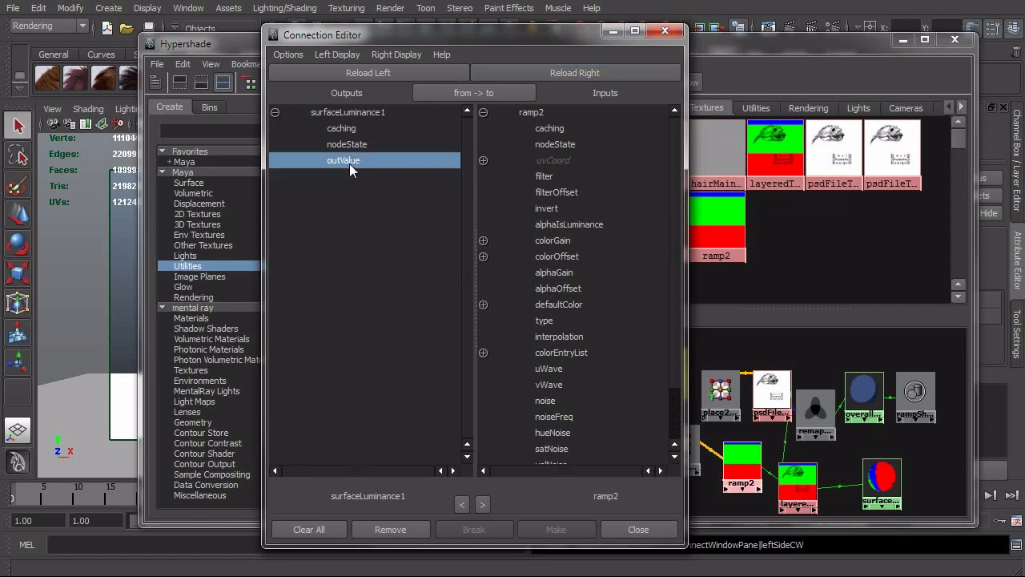
{"action": "left_click", "coordinate": [483, 160]}
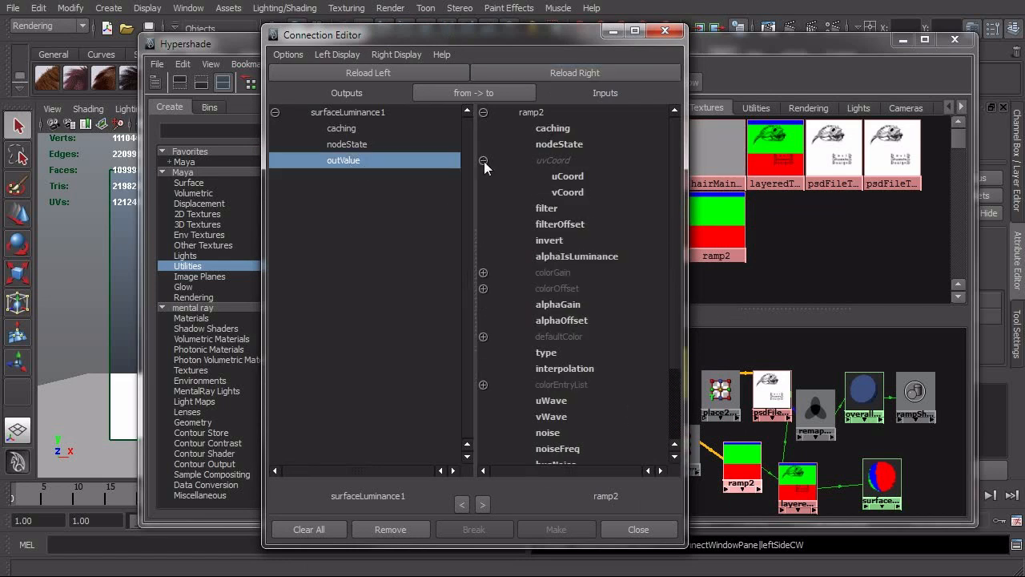
{"action": "left_click", "coordinate": [574, 195]}
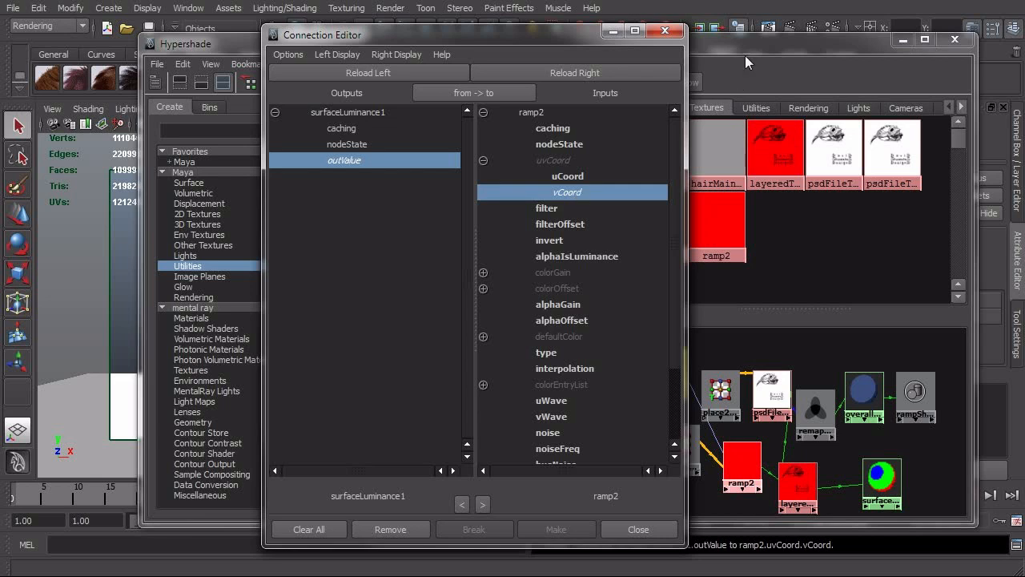
{"action": "left_click", "coordinate": [793, 27]}
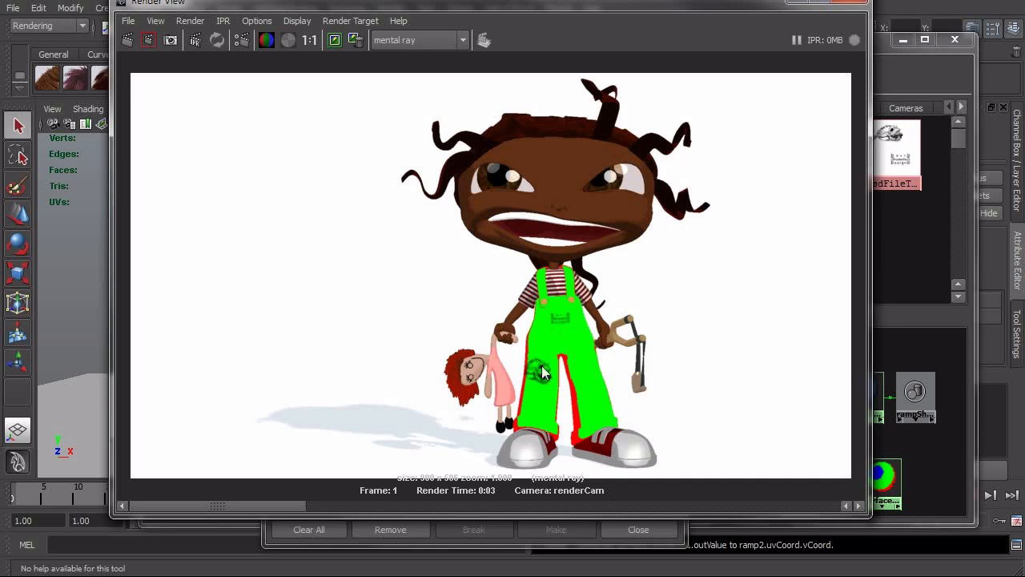
{"action": "left_click", "coordinate": [848, 2]}
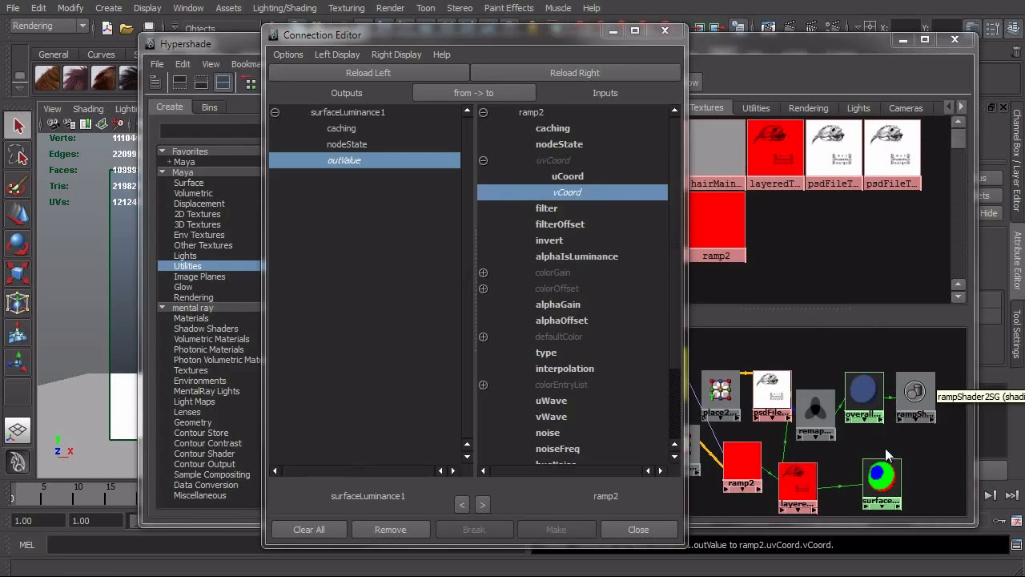
Open ramp2's attributes and delete its blue and green color entries.
{"action": "left_click", "coordinate": [745, 475]}
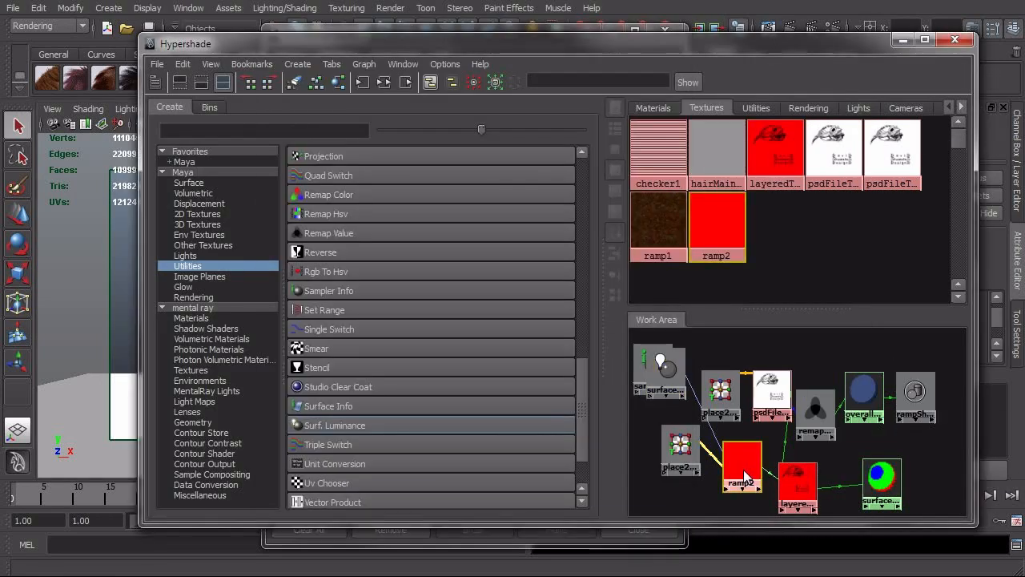
{"action": "left_click", "coordinate": [903, 39]}
{"action": "left_click_drag", "start_coordinate": [865, 370], "coordinate": [860, 455]}
{"action": "left_click_drag", "start_coordinate": [997, 351], "coordinate": [998, 333]}
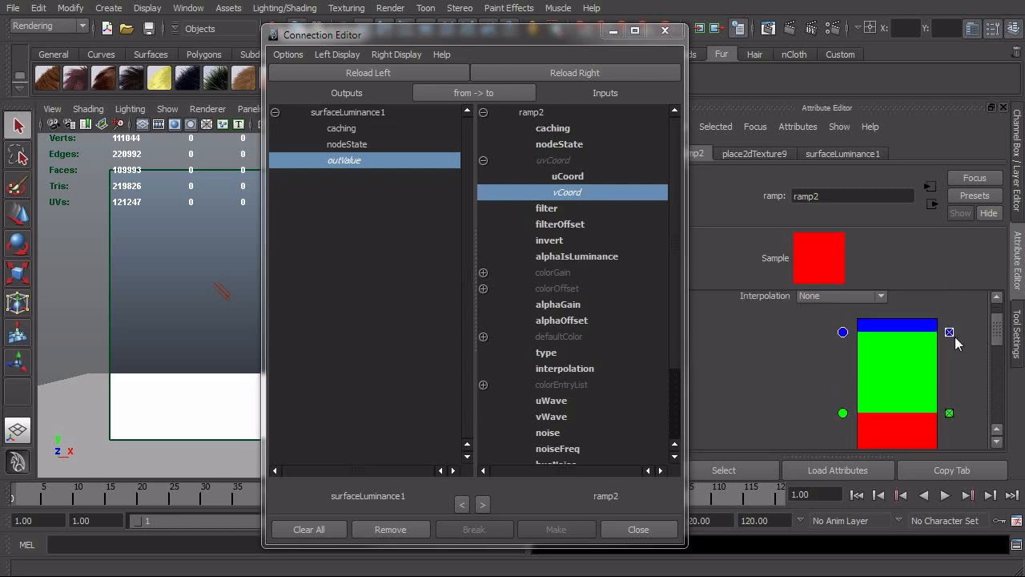
{"action": "left_click", "coordinate": [949, 332]}
{"action": "left_click", "coordinate": [950, 413]}
{"action": "scroll", "coordinate": [881, 385], "scroll_direction": "down", "scroll_amount": 1}
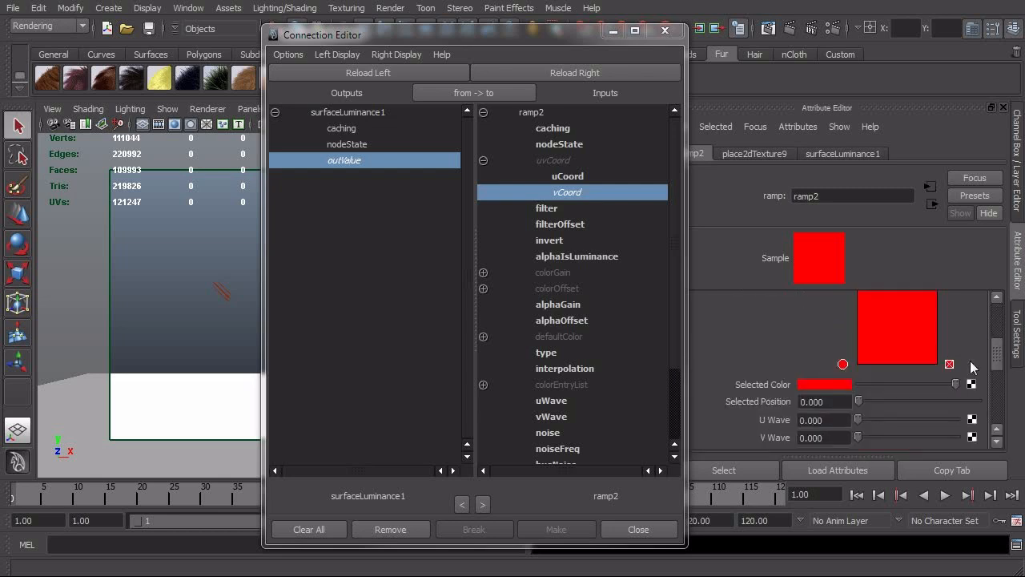
Change ramp2's red base entry to a dark blue with hue 212, saturation 0.596 and value 0.376.
{"action": "left_click", "coordinate": [830, 385]}
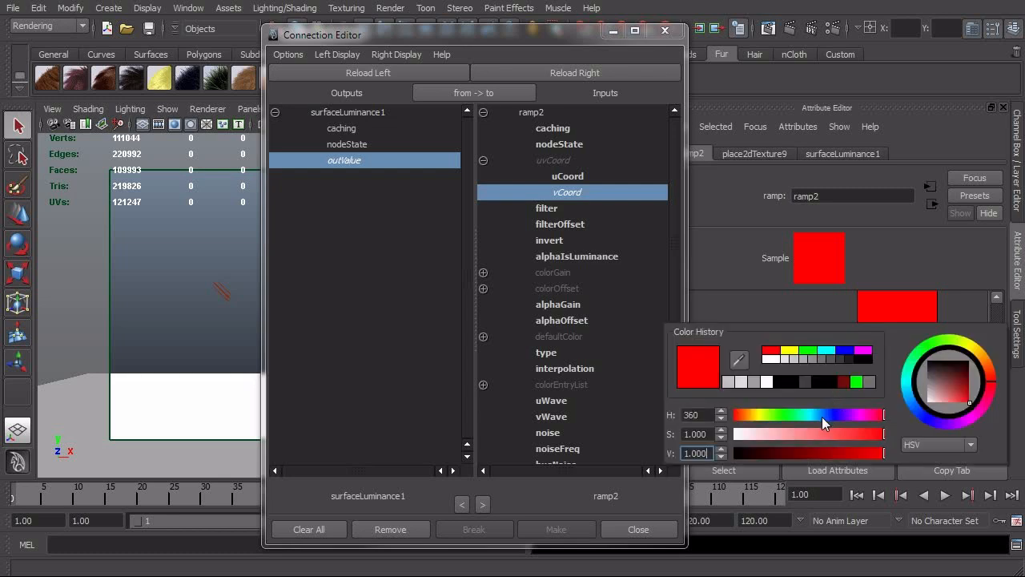
{"action": "left_click", "coordinate": [822, 414]}
{"action": "left_click", "coordinate": [815, 436]}
{"action": "left_click_drag", "start_coordinate": [815, 437], "coordinate": [794, 453]}
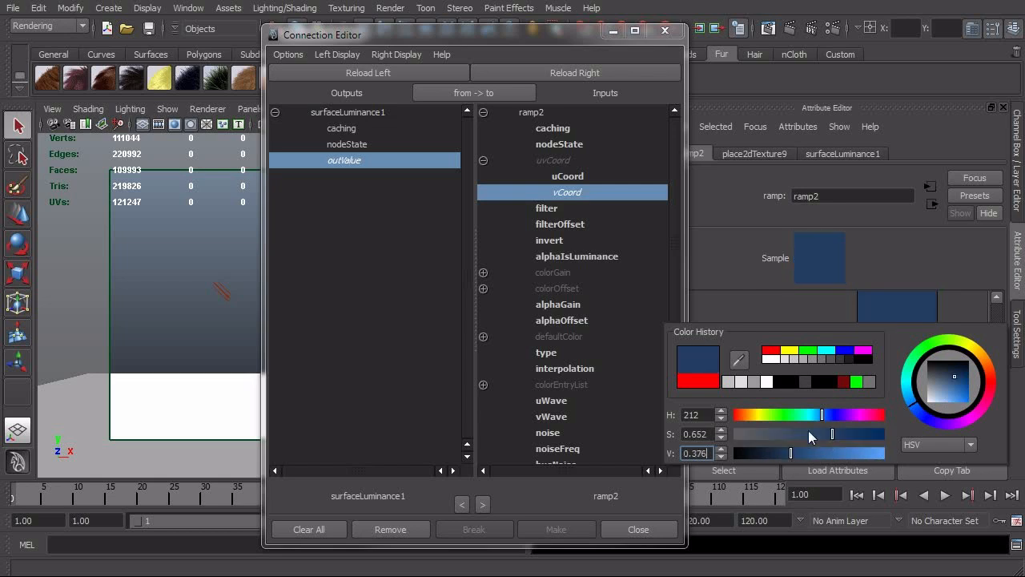
{"action": "left_click", "coordinate": [823, 434]}
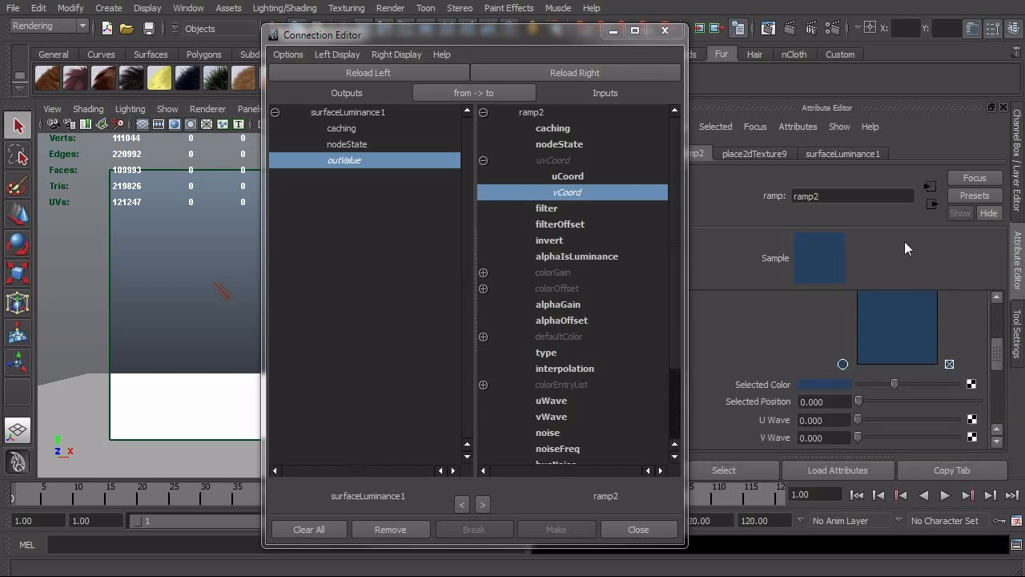
Add a second color entry to ramp2 at position 0.625 and make it a lighter blue with hue 212.
{"action": "scroll", "coordinate": [999, 346], "scroll_direction": "up", "scroll_amount": 1}
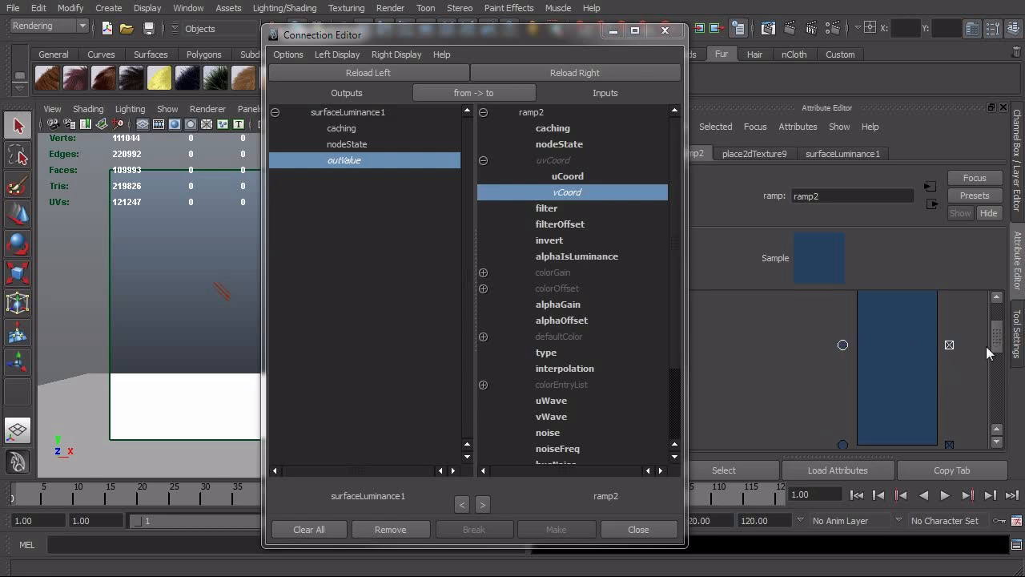
{"action": "scroll", "coordinate": [982, 344], "scroll_direction": "down", "scroll_amount": 2}
{"action": "left_click", "coordinate": [826, 394]}
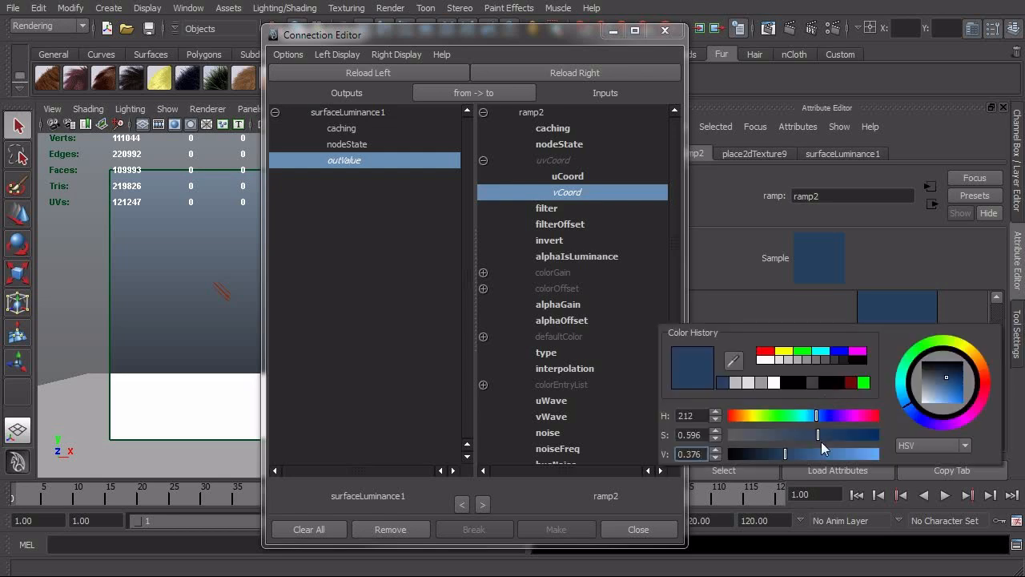
{"action": "left_click_drag", "start_coordinate": [803, 437], "coordinate": [795, 462]}
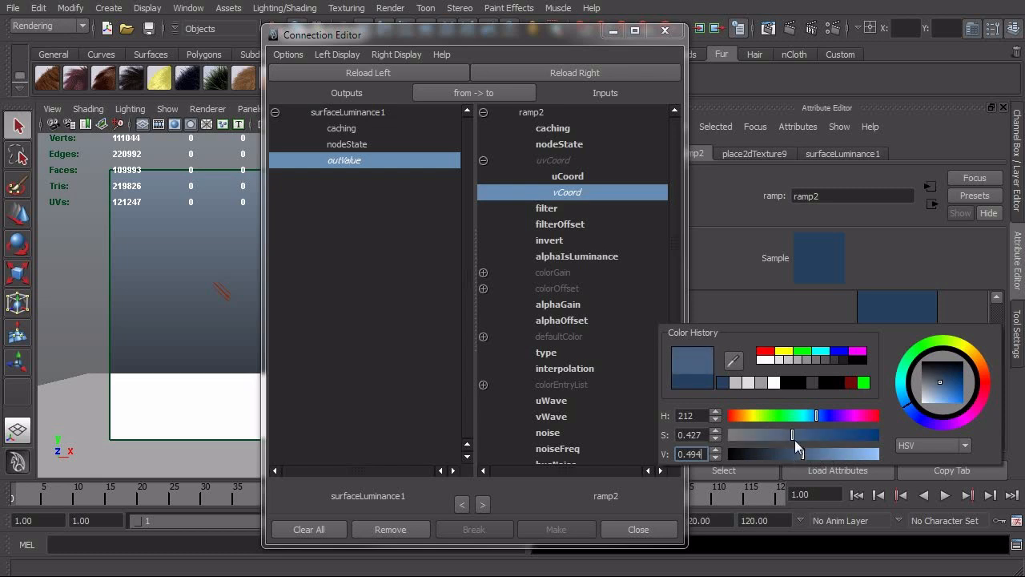
{"action": "left_click_drag", "start_coordinate": [792, 435], "coordinate": [809, 445]}
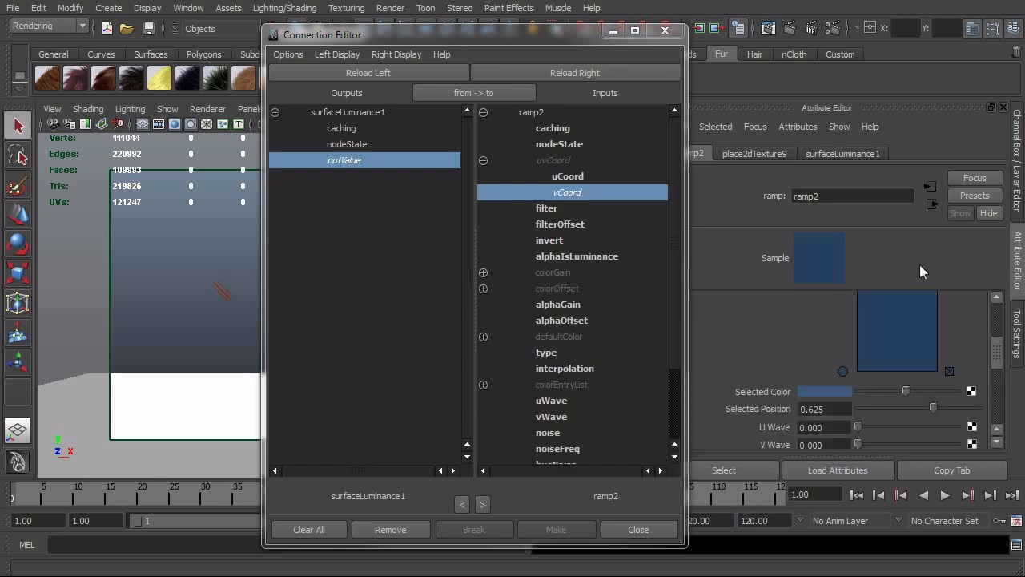
Darken ramp2's base entry at position 0.000 to saturation 0.567 and value 0.270, and render the character.
{"action": "left_click", "coordinate": [843, 370]}
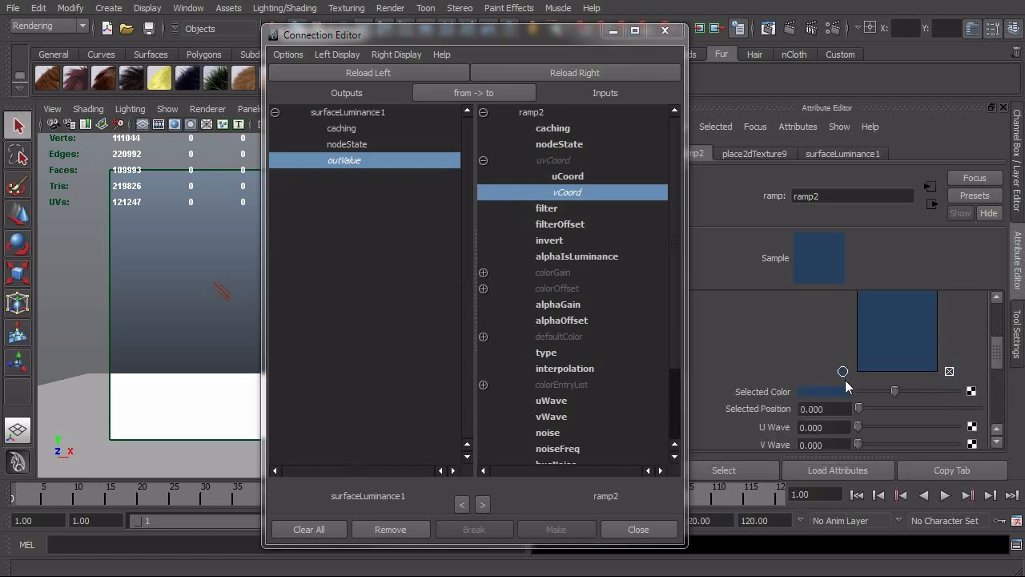
{"action": "left_click", "coordinate": [838, 392]}
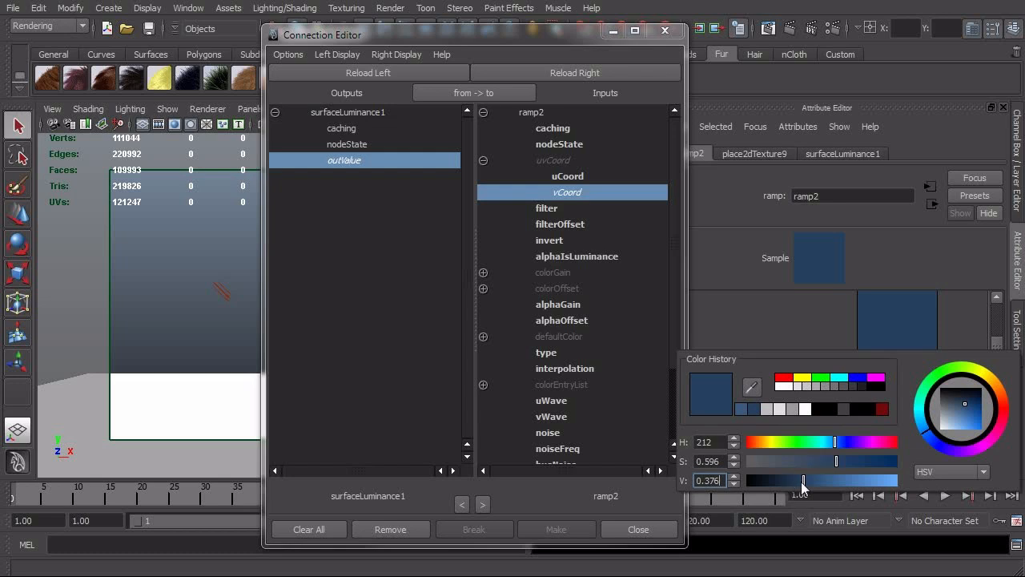
{"action": "left_click_drag", "start_coordinate": [804, 486], "coordinate": [794, 486]}
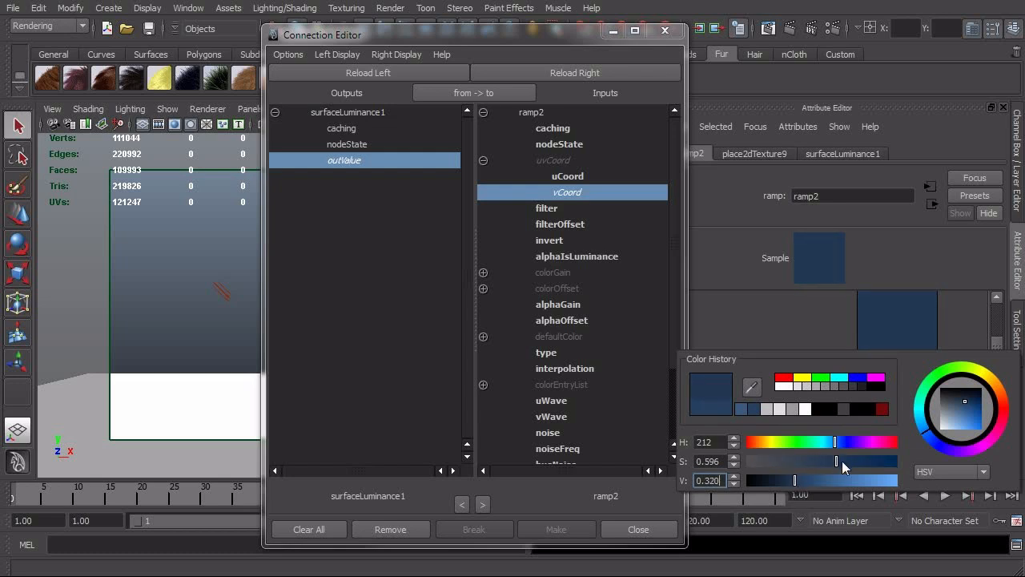
{"action": "left_click_drag", "start_coordinate": [842, 461], "coordinate": [849, 461]}
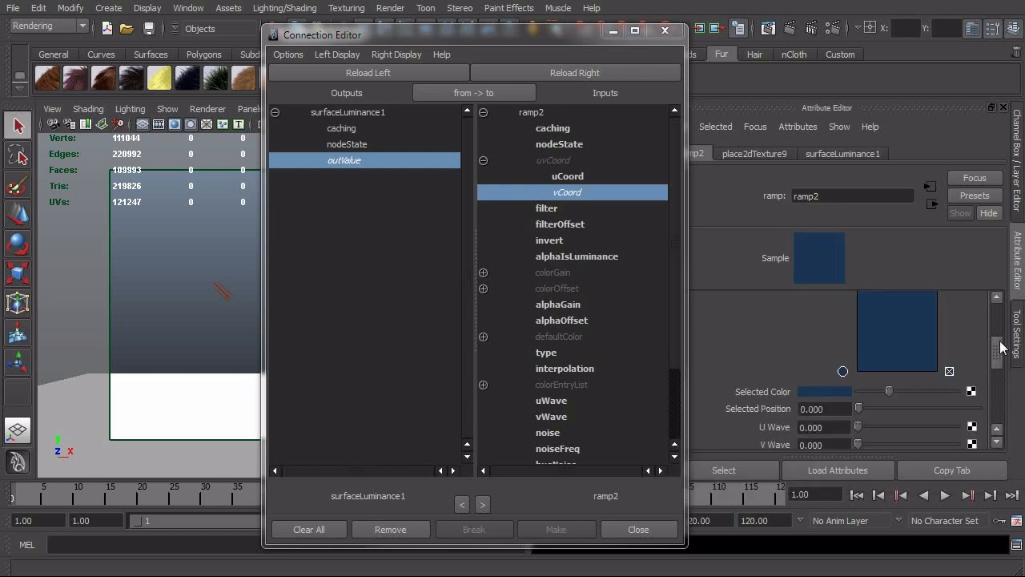
{"action": "mouse_move", "coordinate": [1000, 342]}
{"action": "left_mouse_down"}
{"action": "mouse_move", "coordinate": [1007, 322]}
{"action": "mouse_move", "coordinate": [993, 357]}
{"action": "left_mouse_up"}
{"action": "left_click", "coordinate": [841, 400]}
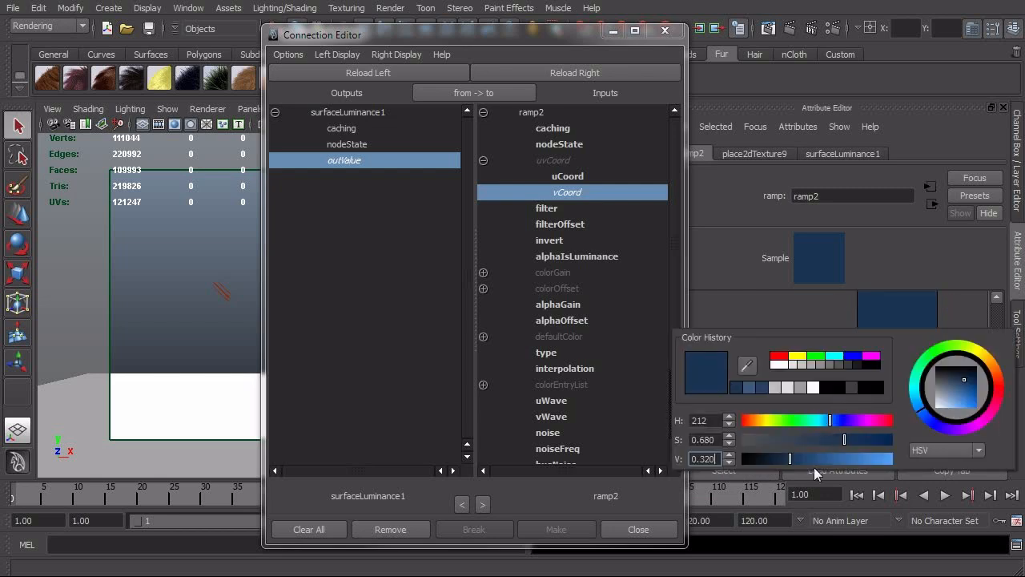
{"action": "left_click_drag", "start_coordinate": [843, 439], "coordinate": [784, 459]}
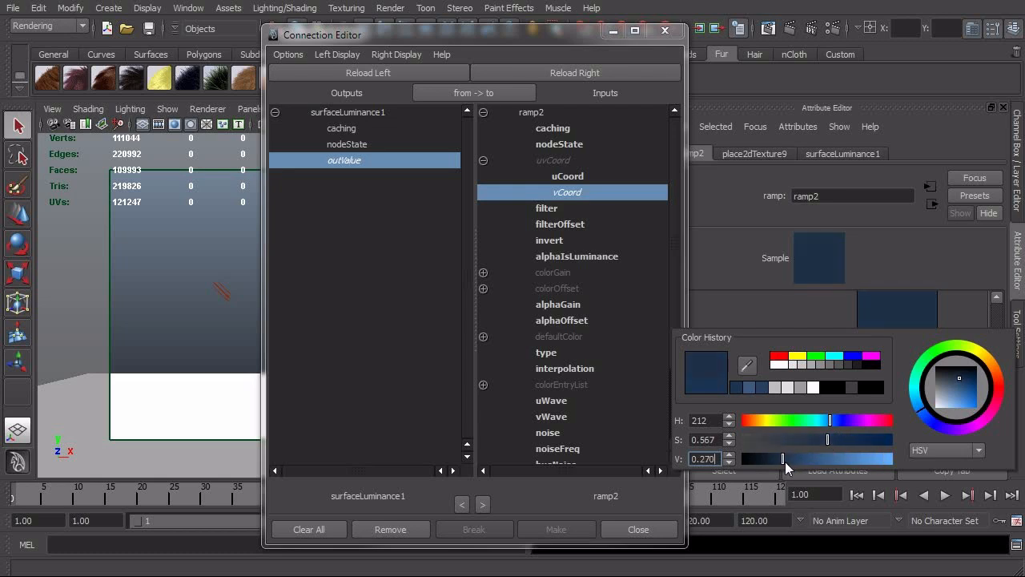
{"action": "mouse_move", "coordinate": [996, 346]}
{"action": "left_mouse_down"}
{"action": "mouse_move", "coordinate": [1000, 331]}
{"action": "mouse_move", "coordinate": [998, 367]}
{"action": "mouse_move", "coordinate": [1001, 349]}
{"action": "left_mouse_up"}
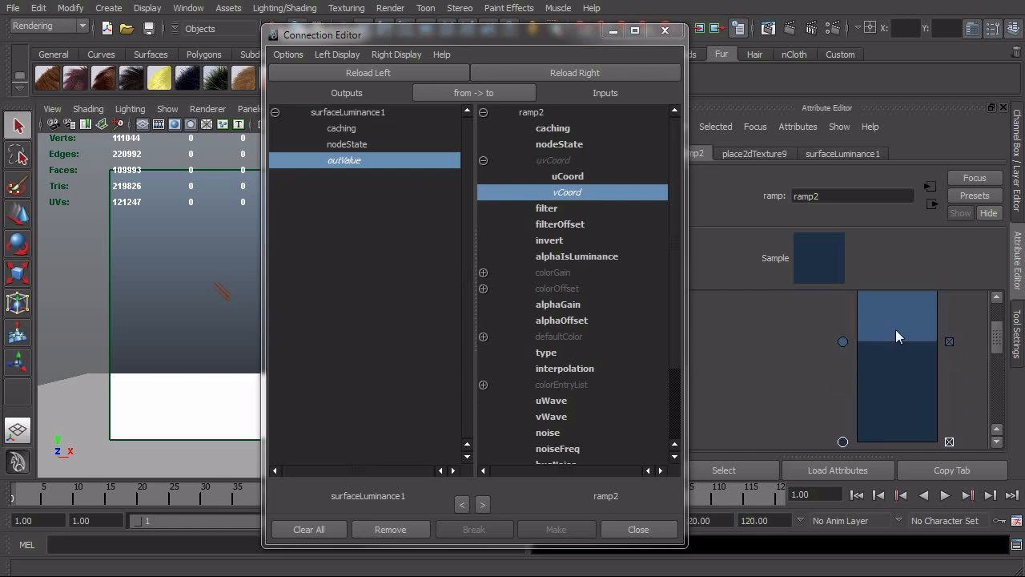
{"action": "left_click", "coordinate": [793, 32]}
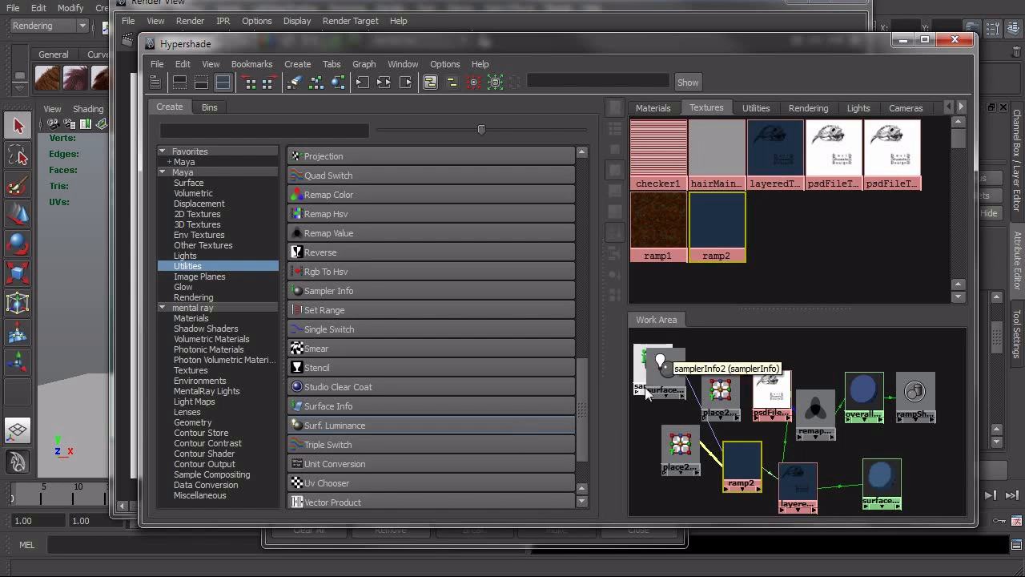
Select layeredTexture1 in the Hypershade, change its first layer's blend mode to Over, and refresh the sample swatch.
{"action": "left_click", "coordinate": [799, 480]}
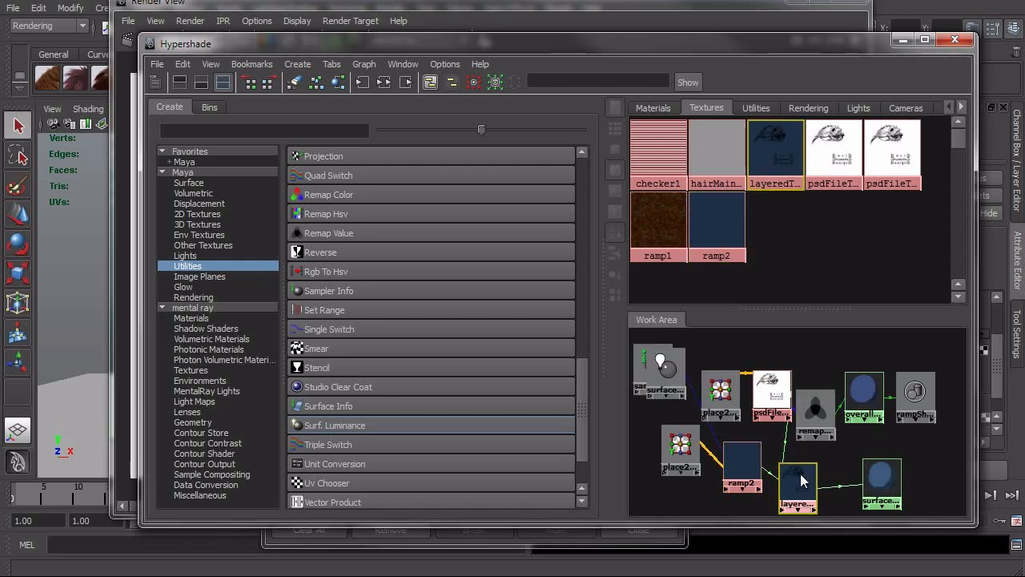
{"action": "left_click", "coordinate": [902, 39]}
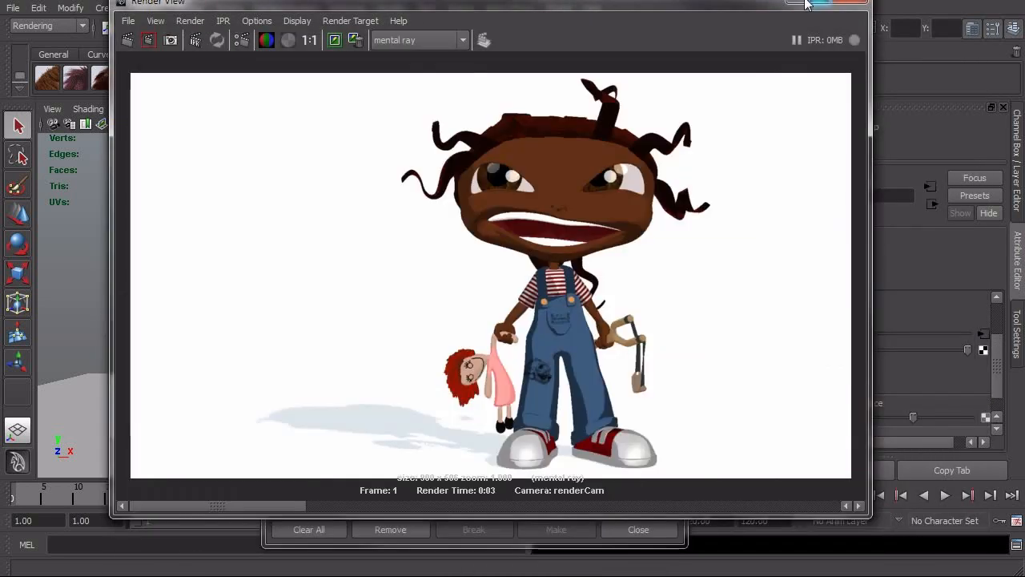
{"action": "left_click", "coordinate": [806, 4]}
{"action": "scroll", "coordinate": [1000, 346], "scroll_direction": "down", "scroll_amount": 1}
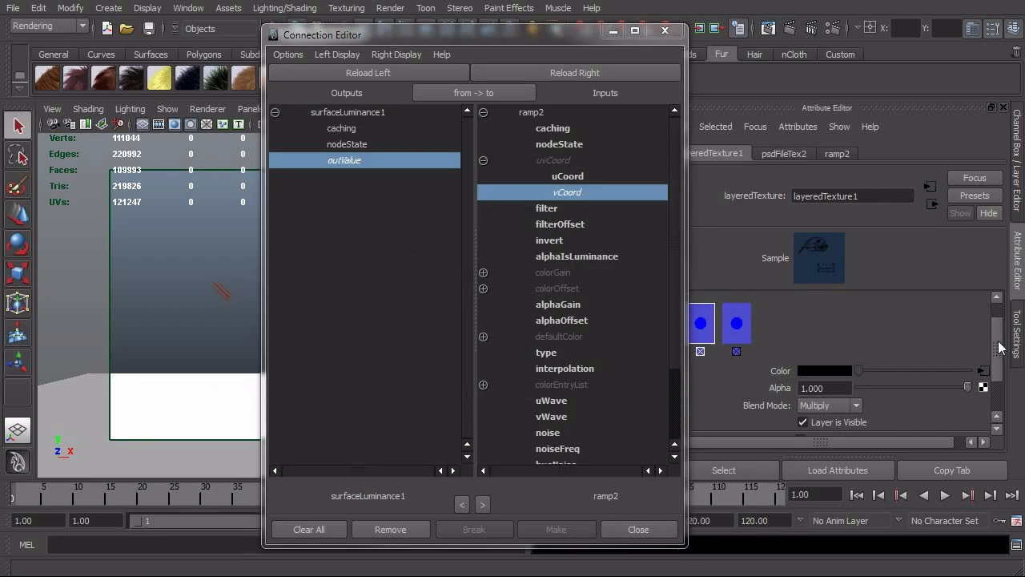
{"action": "left_click", "coordinate": [847, 406]}
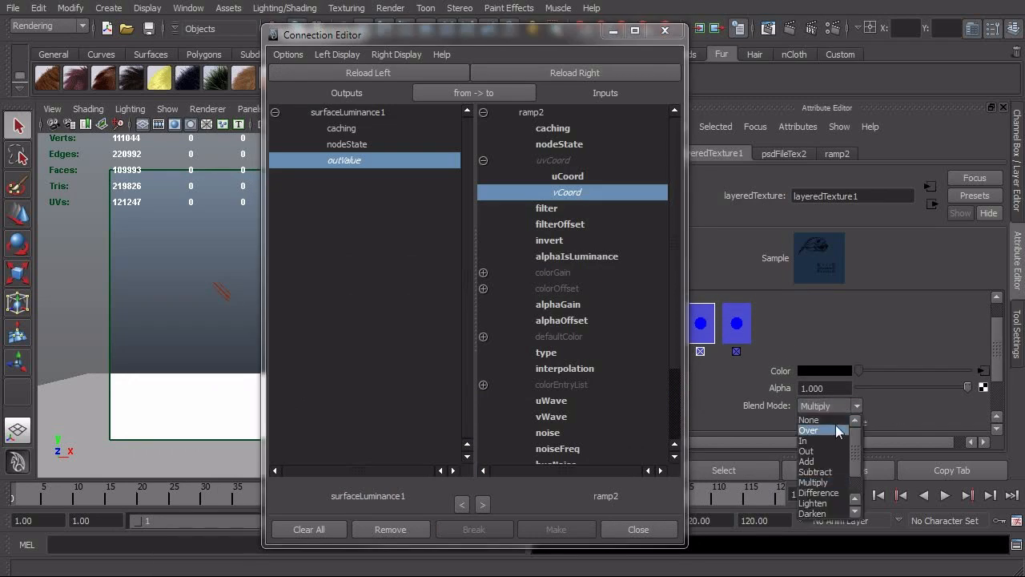
{"action": "left_click", "coordinate": [837, 430]}
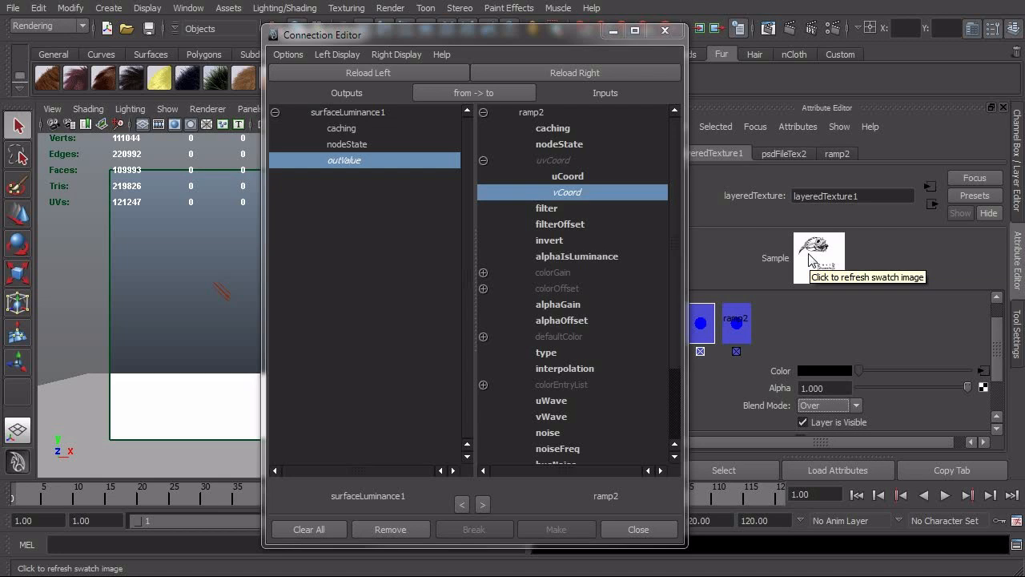
{"action": "left_click", "coordinate": [809, 254]}
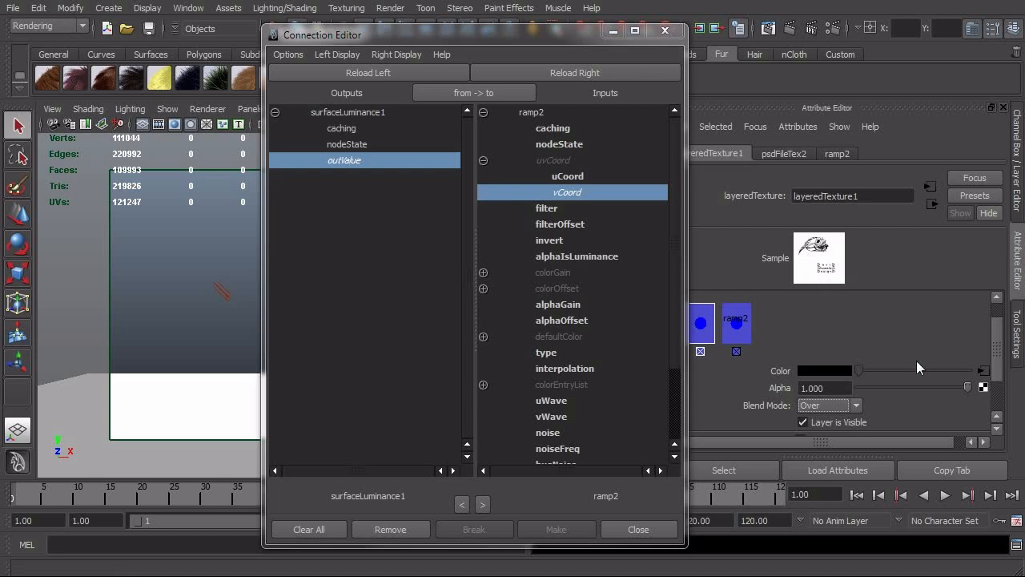